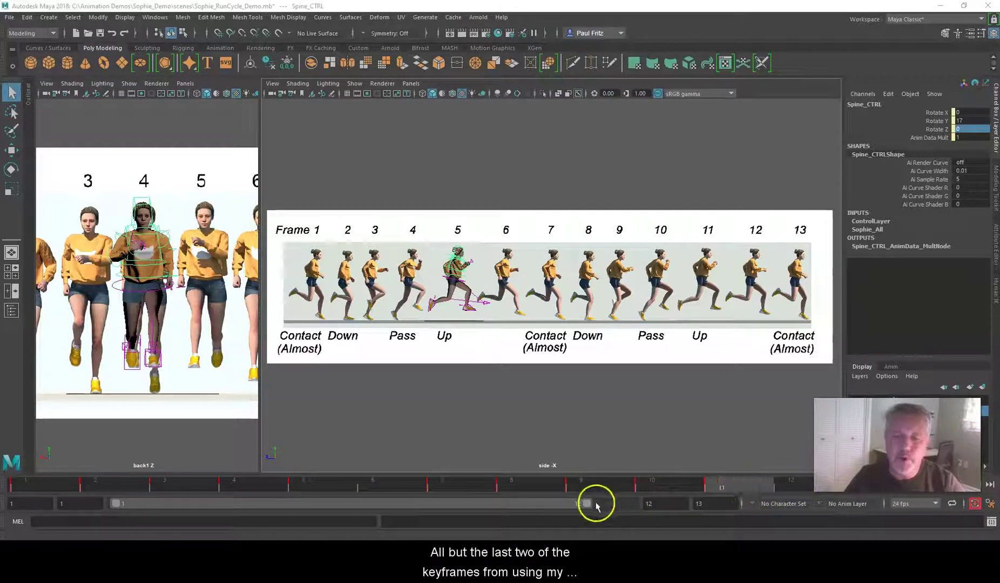
Step: Extend the visible playback range through frame 13
{"action": "left_click_drag", "start_coordinate": [587, 503], "coordinate": [641, 505]}
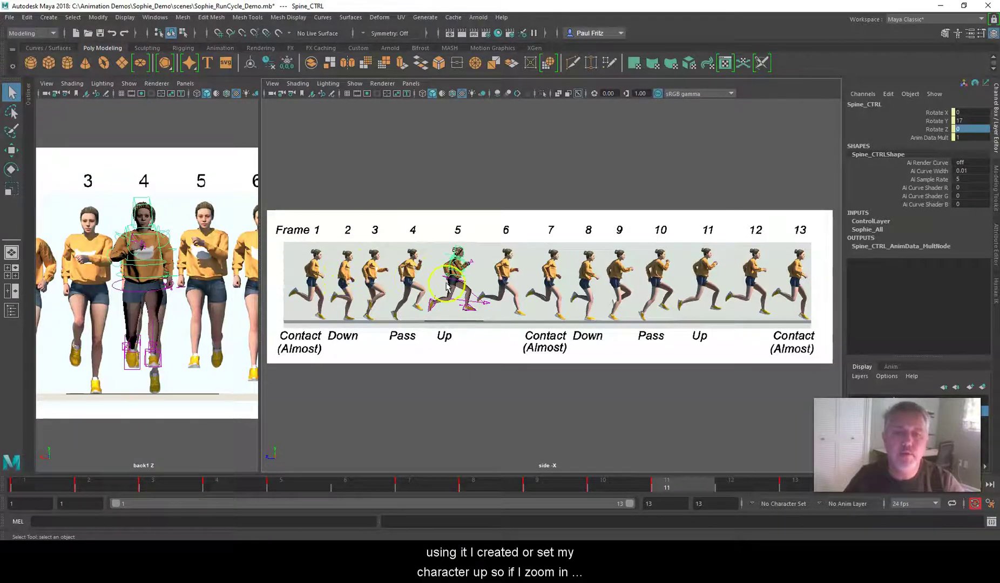
Step: Examine how the character lines up with the frame 5 Up pose on the side-view reference sheet
{"action": "scroll", "coordinate": [440, 283], "scroll_direction": "up", "scroll_amount": 3}
{"action": "scroll", "coordinate": [475, 289], "scroll_direction": "up", "scroll_amount": 2}
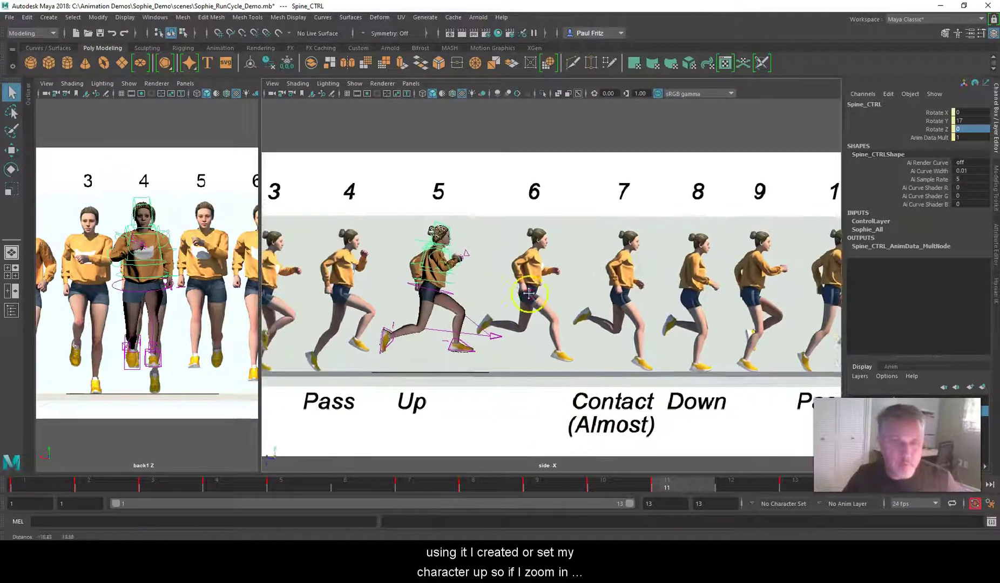
{"action": "scroll", "coordinate": [518, 292], "scroll_direction": "up", "scroll_amount": 4}
{"action": "scroll", "coordinate": [601, 284], "scroll_direction": "up", "scroll_amount": 1}
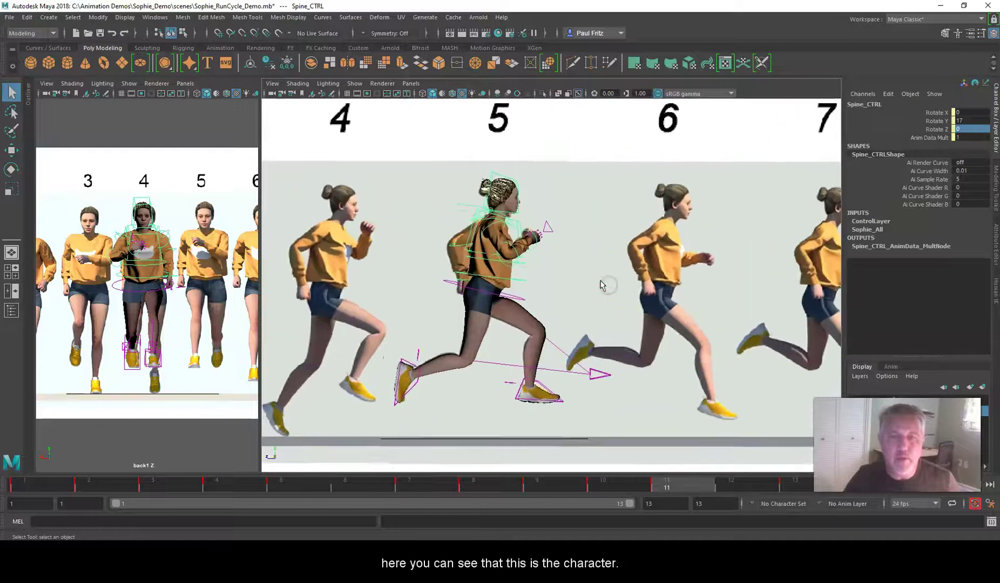
{"action": "left_click", "coordinate": [542, 227]}
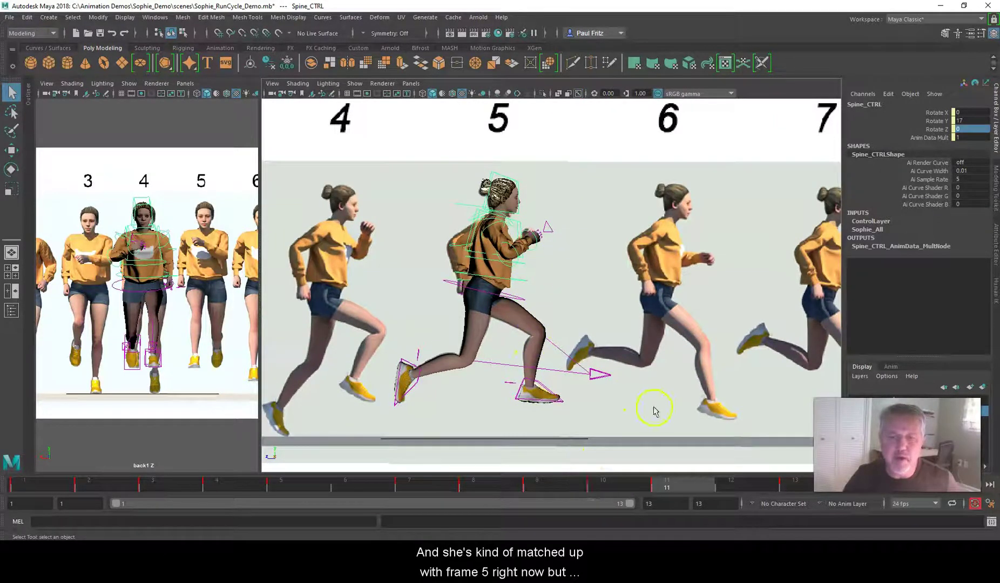
{"action": "scroll", "coordinate": [680, 413], "scroll_direction": "down", "scroll_amount": 4}
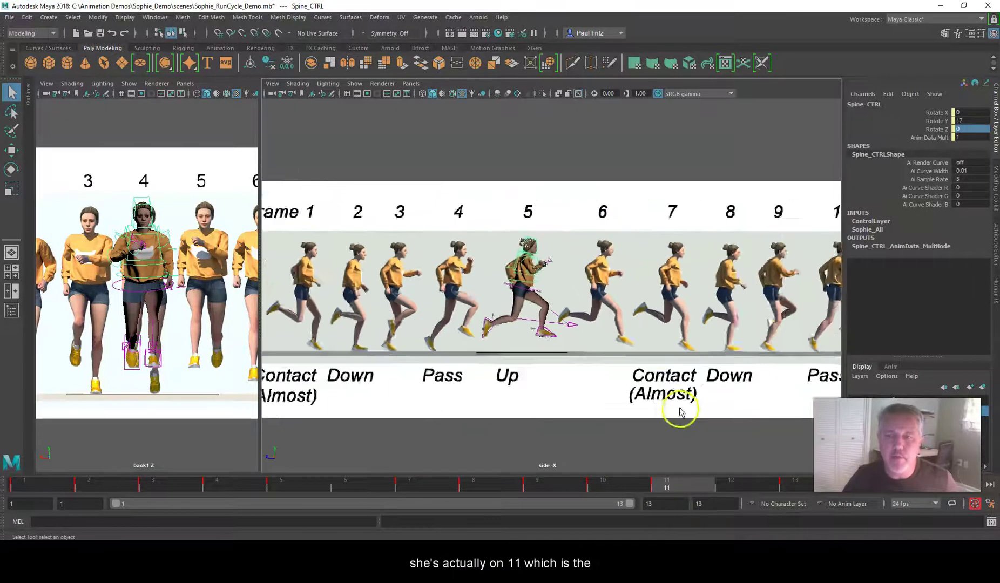
{"action": "middle_click_drag", "start_coordinate": [698, 376], "coordinate": [630, 381], "text": "alt"}
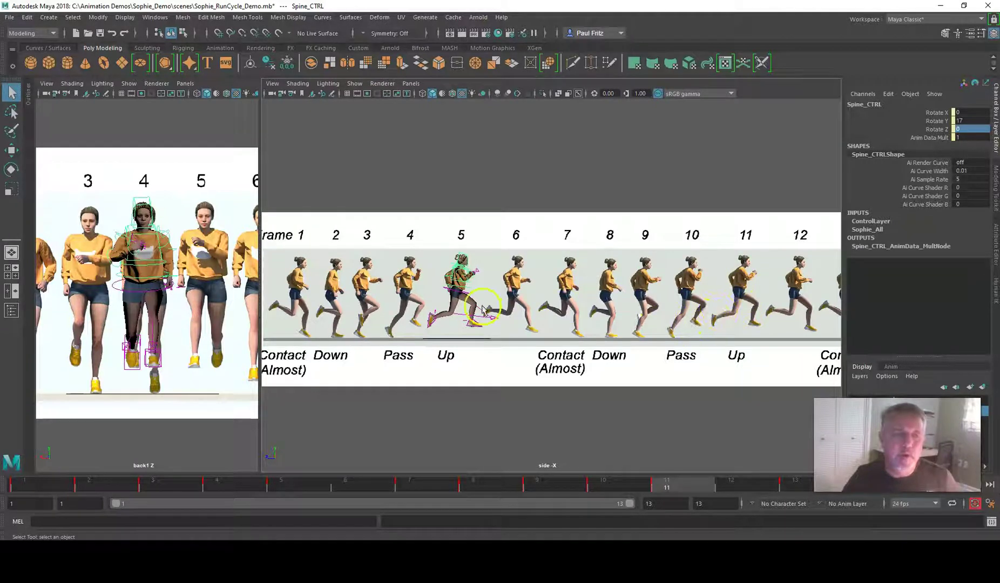
Step: Examine the side-view run-cycle reference, comparing the poses of frames 1 to 6 with their opposite-side counterparts
{"action": "scroll", "coordinate": [408, 346], "scroll_direction": "up", "scroll_amount": 4}
{"action": "middle_click_drag", "start_coordinate": [408, 346], "coordinate": [512, 339], "text": "alt"}
{"action": "left_click", "coordinate": [419, 261]}
{"action": "scroll", "coordinate": [619, 276], "scroll_direction": "down", "scroll_amount": 5}
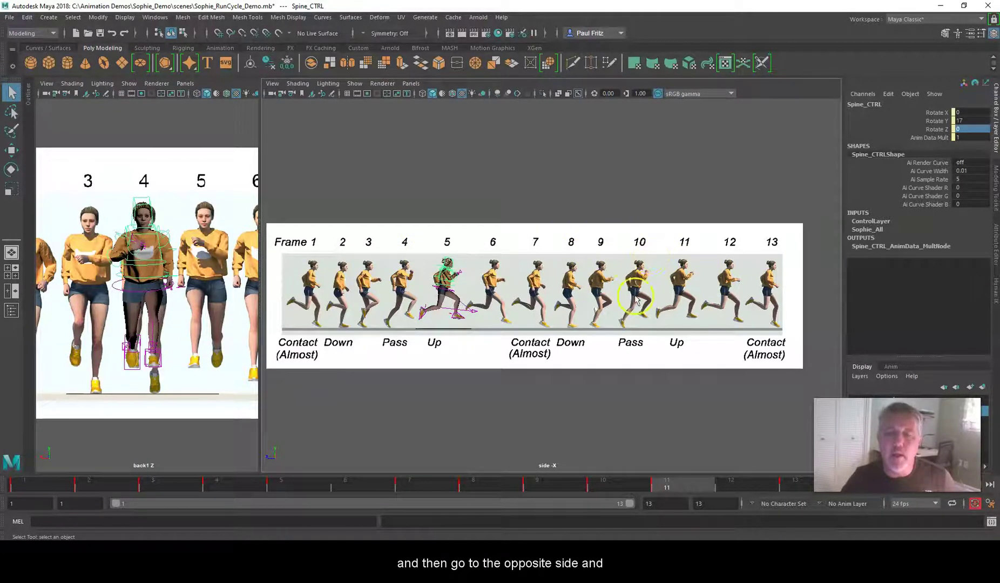
{"action": "scroll", "coordinate": [642, 312], "scroll_direction": "up", "scroll_amount": 4}
{"action": "scroll", "coordinate": [683, 295], "scroll_direction": "up", "scroll_amount": 2}
{"action": "scroll", "coordinate": [621, 286], "scroll_direction": "down", "scroll_amount": 2}
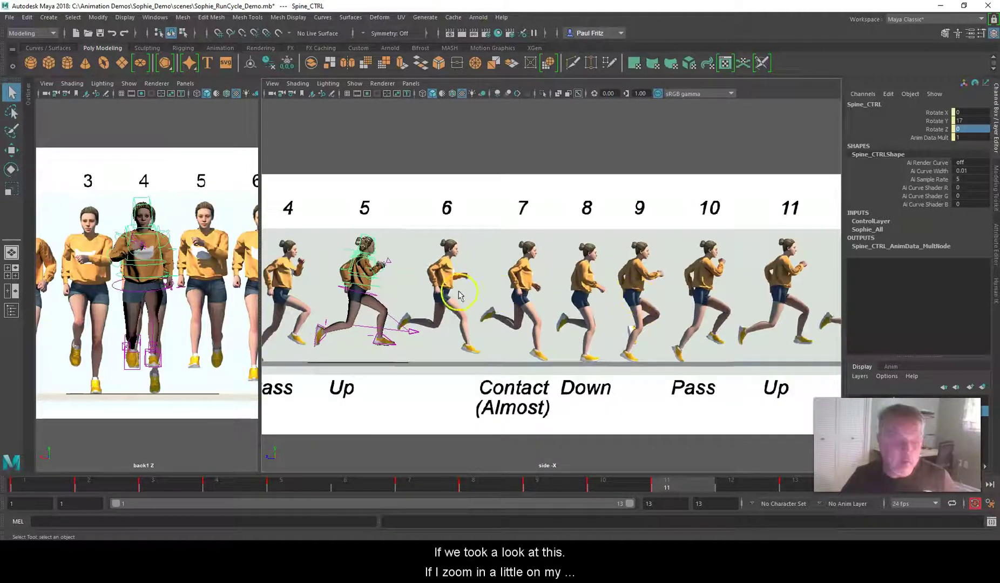
{"action": "middle_click_drag", "start_coordinate": [441, 303], "coordinate": [575, 274], "text": "alt"}
{"action": "scroll", "coordinate": [490, 290], "scroll_direction": "up", "scroll_amount": 2}
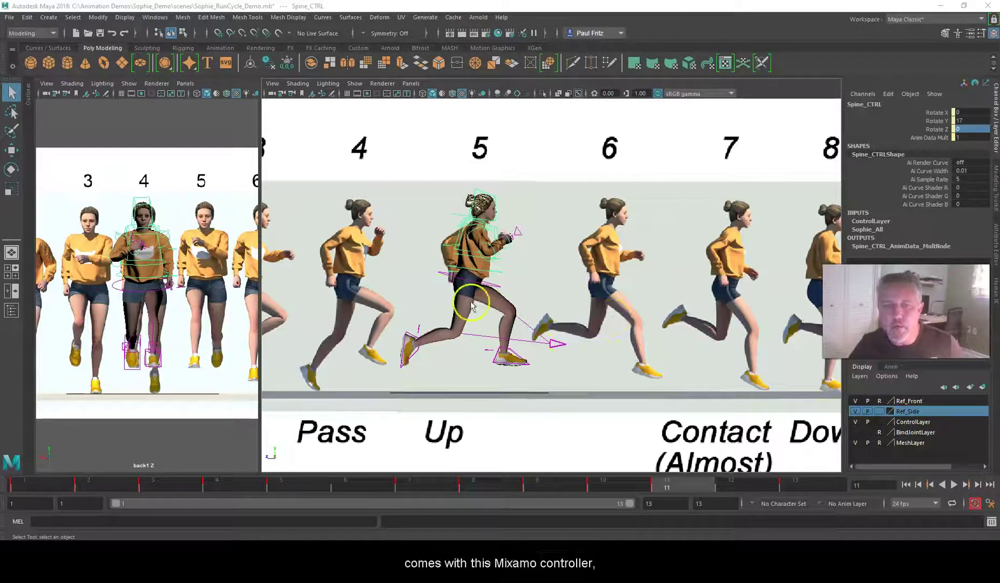
Step: Hide the ControlLayer and compare the character's side-view pose at frames 5 and 11
{"action": "left_click", "coordinate": [855, 422]}
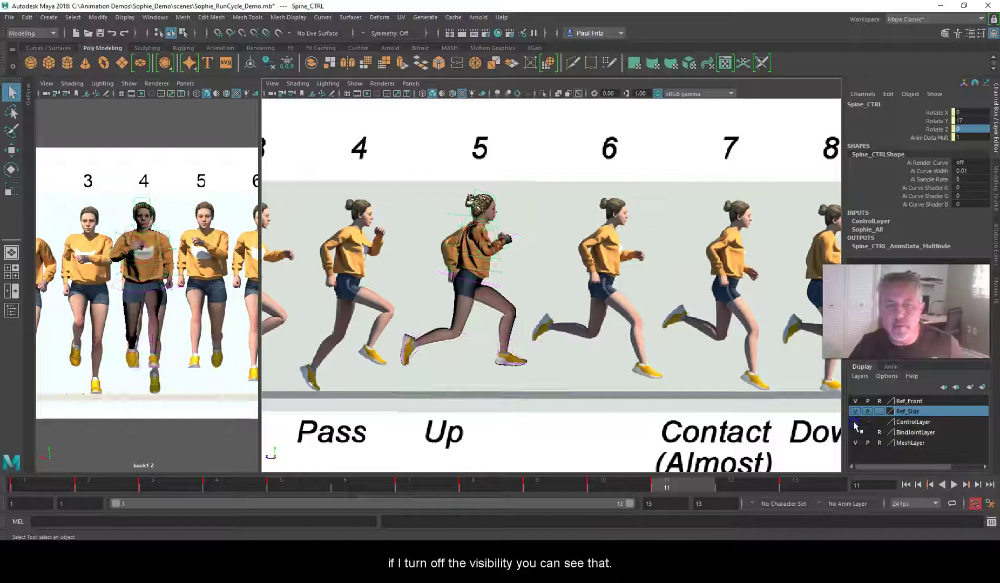
{"action": "right_click_drag", "start_coordinate": [479, 289], "coordinate": [491, 304], "text": "alt"}
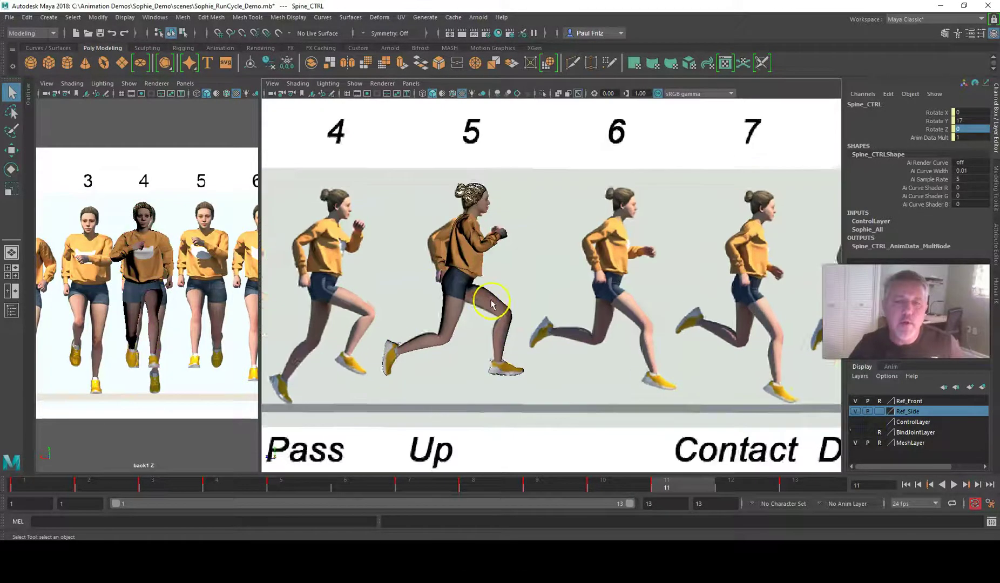
{"action": "scroll", "coordinate": [491, 304], "scroll_direction": "up", "scroll_amount": 5}
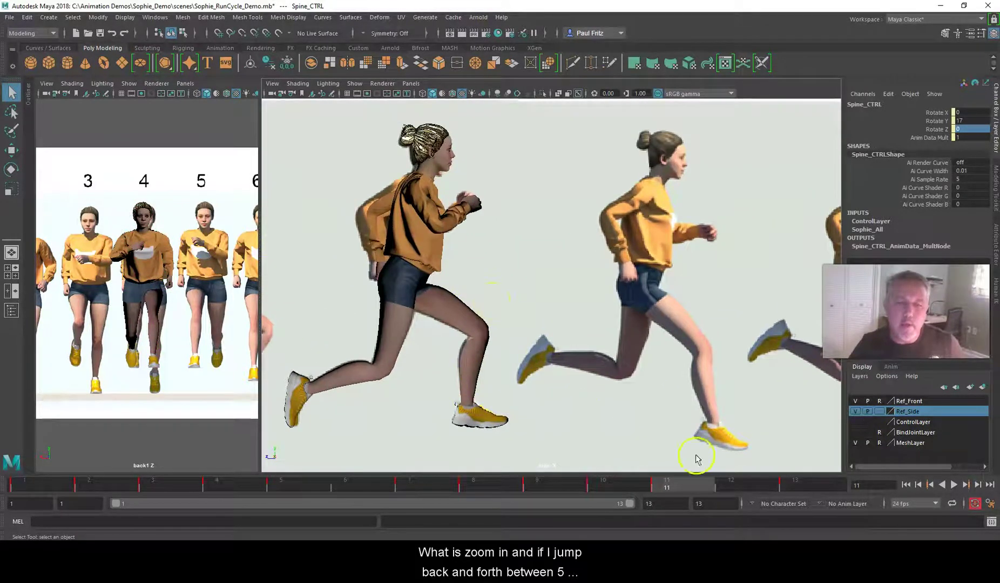
{"action": "left_click", "coordinate": [285, 481]}
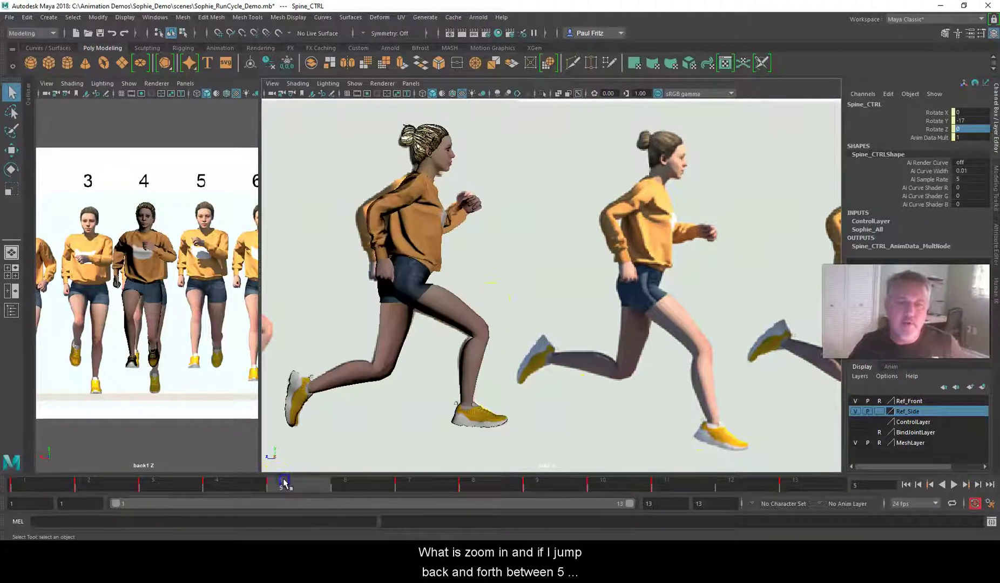
{"action": "left_click", "coordinate": [667, 484]}
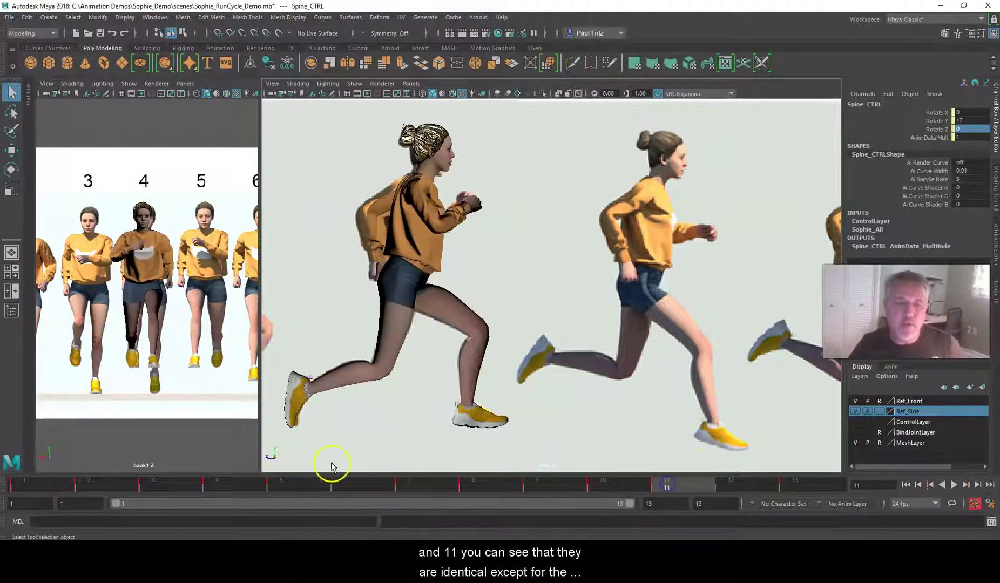
{"action": "left_click", "coordinate": [285, 486]}
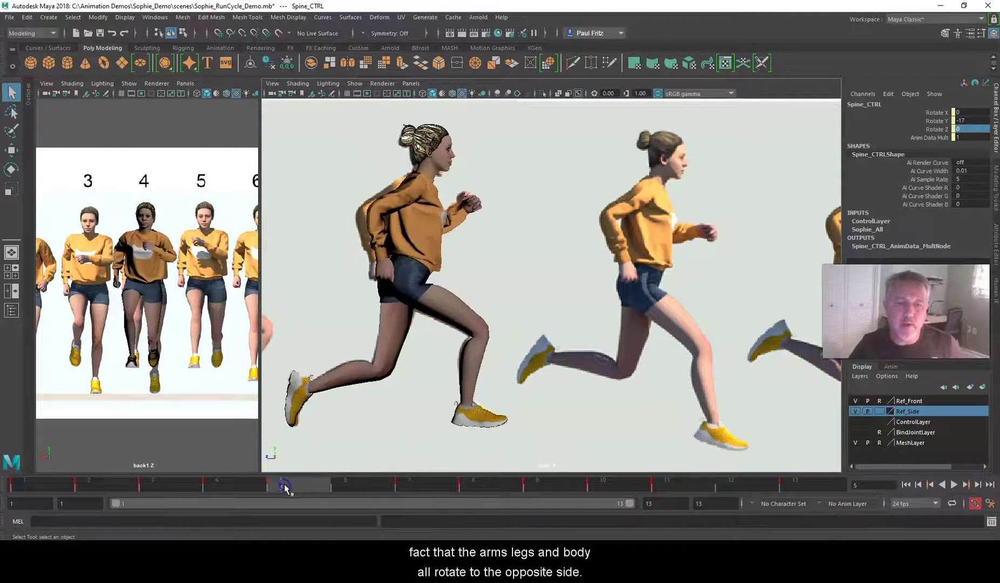
{"action": "left_click", "coordinate": [672, 489]}
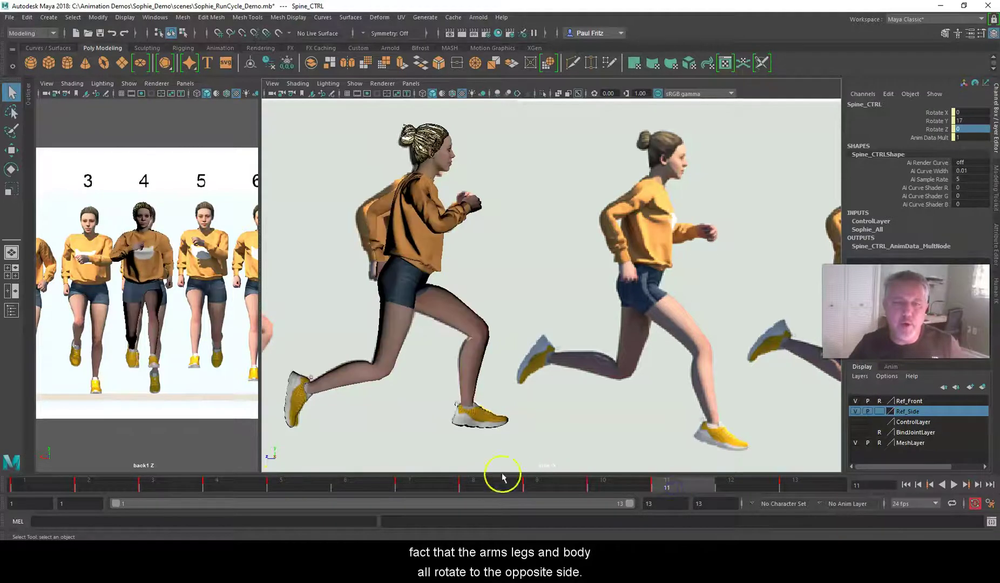
{"action": "left_click", "coordinate": [278, 484]}
{"action": "left_click", "coordinate": [665, 487]}
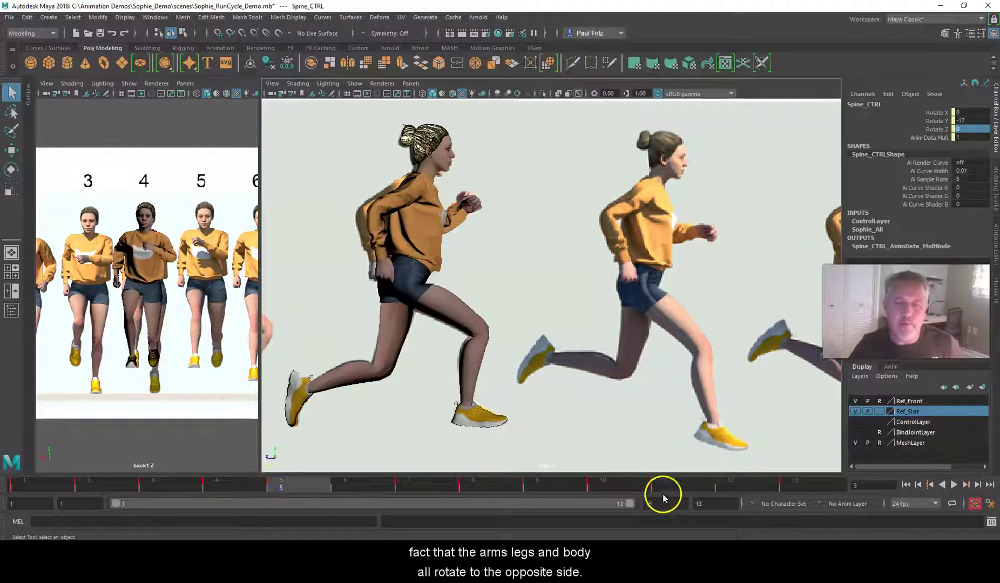
Step: Compare the mirrored arm, leg and body rotation in the front view between frames 5 and 11, finishing on frame 5
{"action": "left_click", "coordinate": [311, 489]}
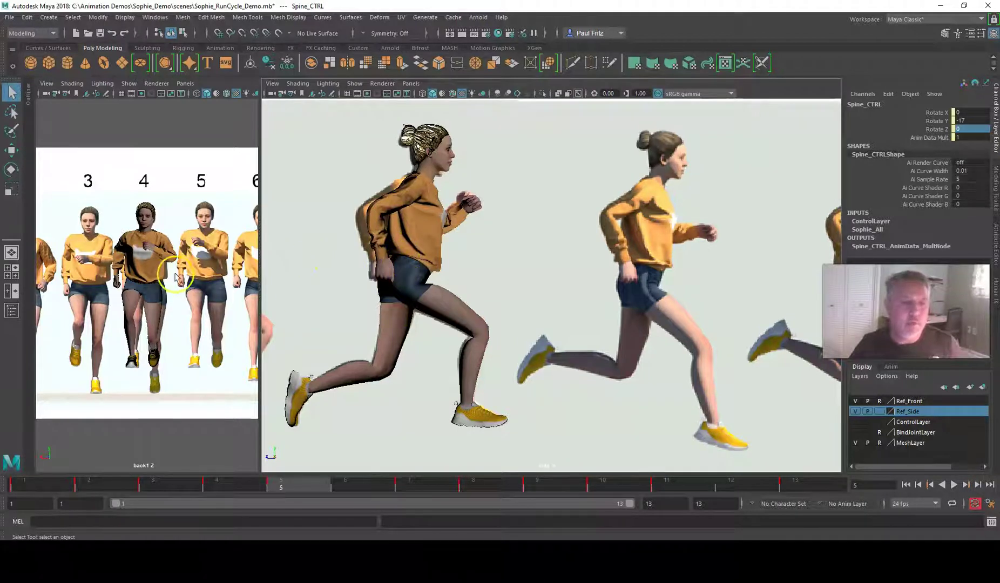
{"action": "left_click", "coordinate": [686, 486]}
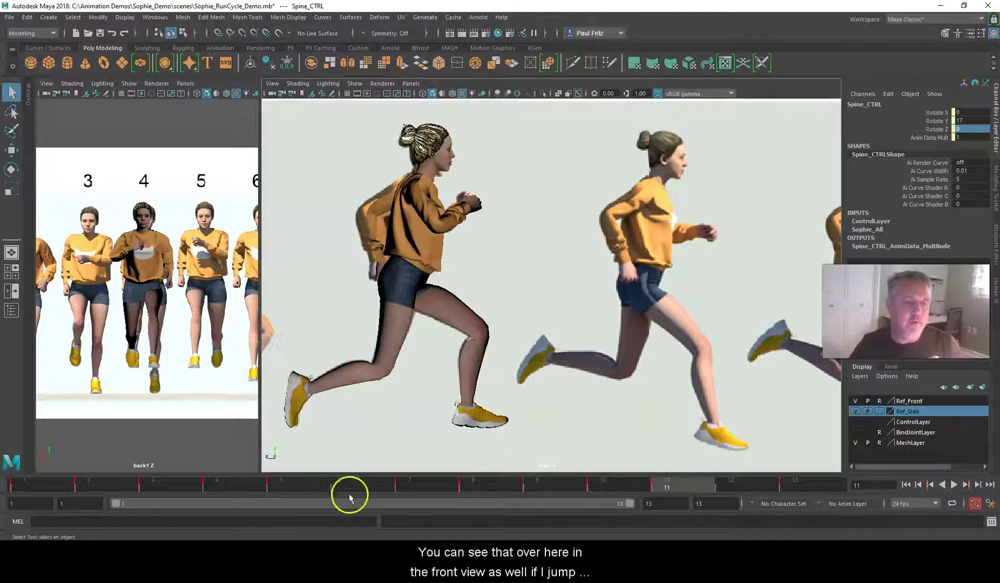
{"action": "left_click", "coordinate": [312, 484]}
{"action": "left_click", "coordinate": [662, 485]}
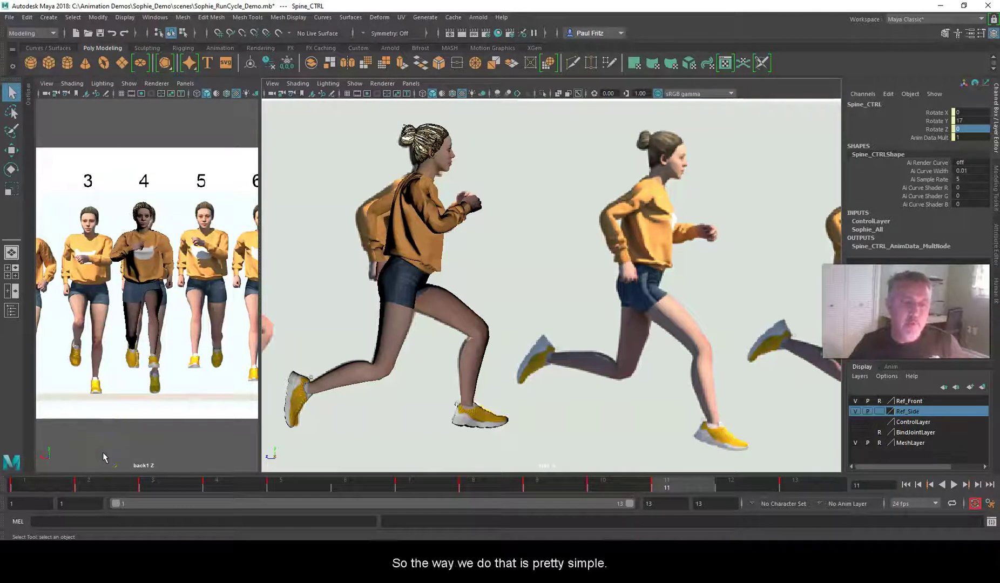
{"action": "left_click", "coordinate": [289, 488]}
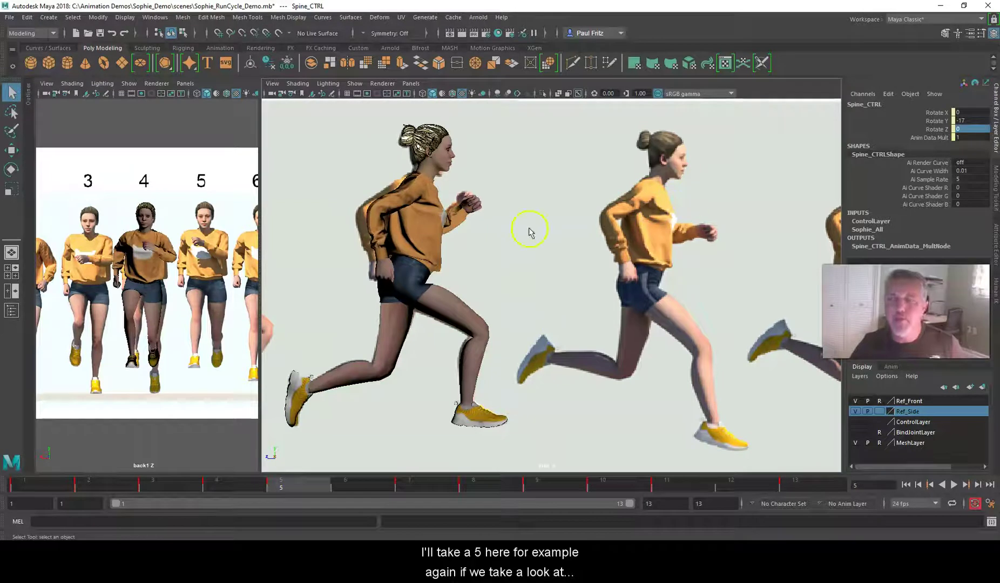
Step: Show the ControlLayer again and compare the forward foot's IK control values at frame 5 with the opposite foot's at frame 11
{"action": "left_click", "coordinate": [855, 421]}
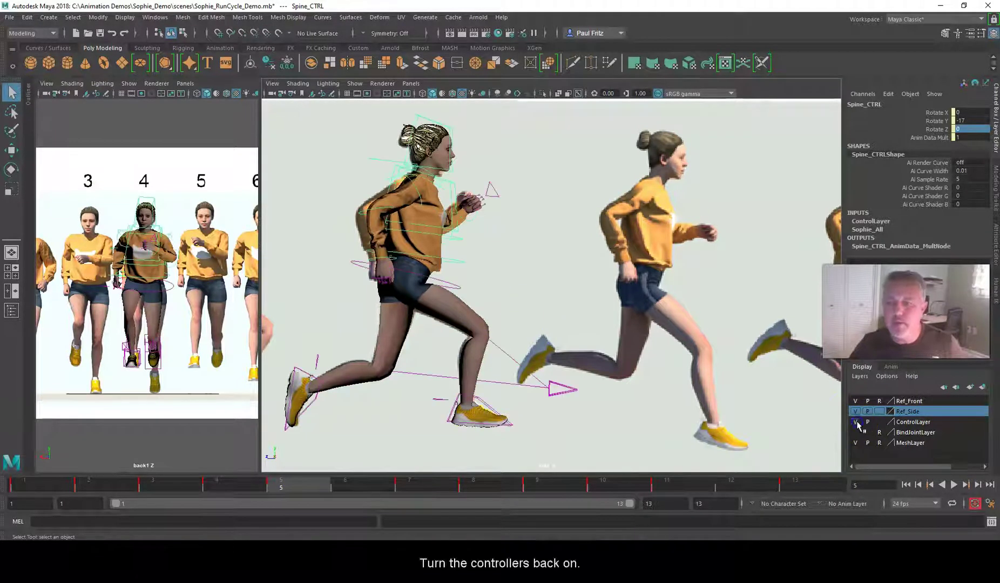
{"action": "left_click", "coordinate": [492, 412]}
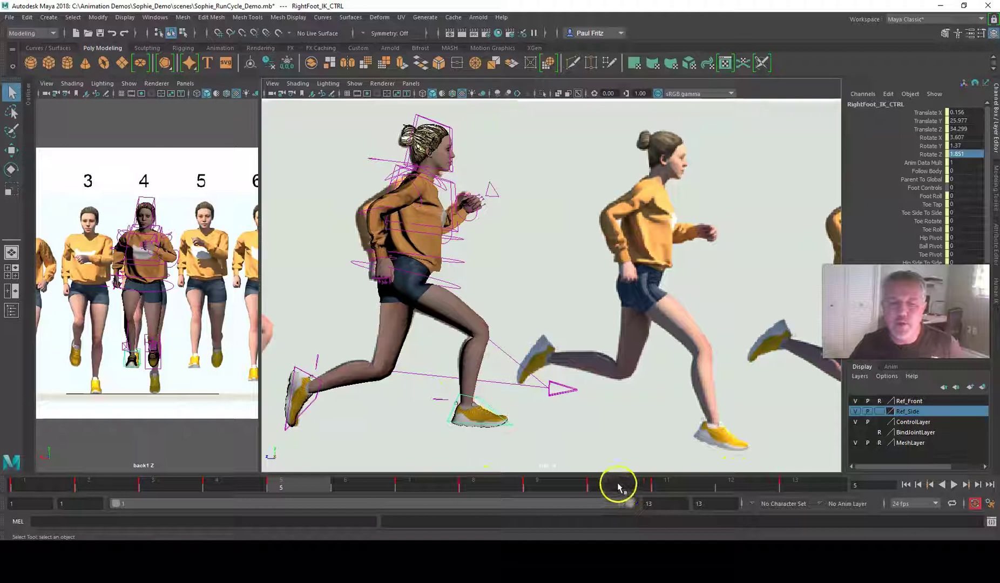
{"action": "left_click", "coordinate": [662, 484]}
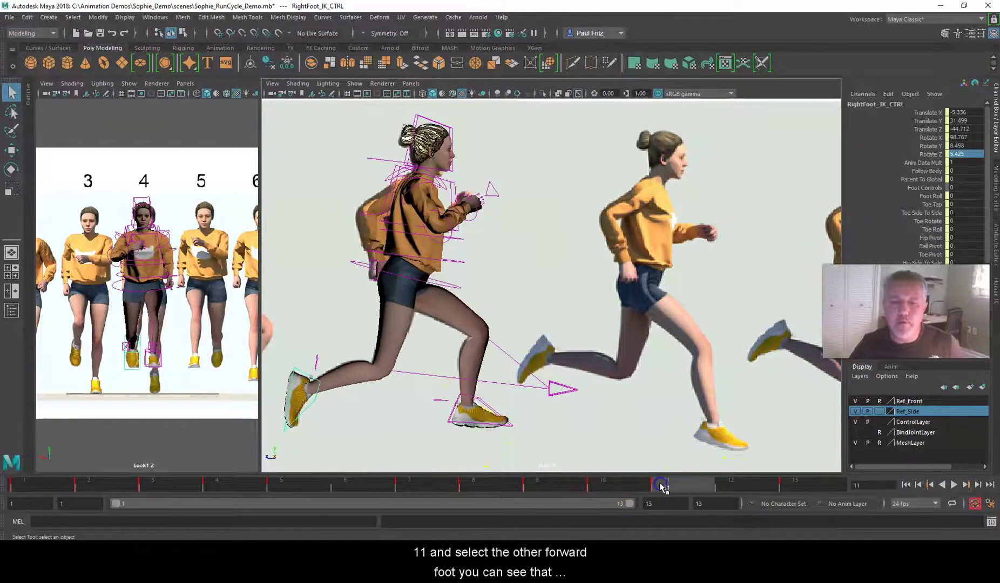
{"action": "left_click", "coordinate": [487, 406]}
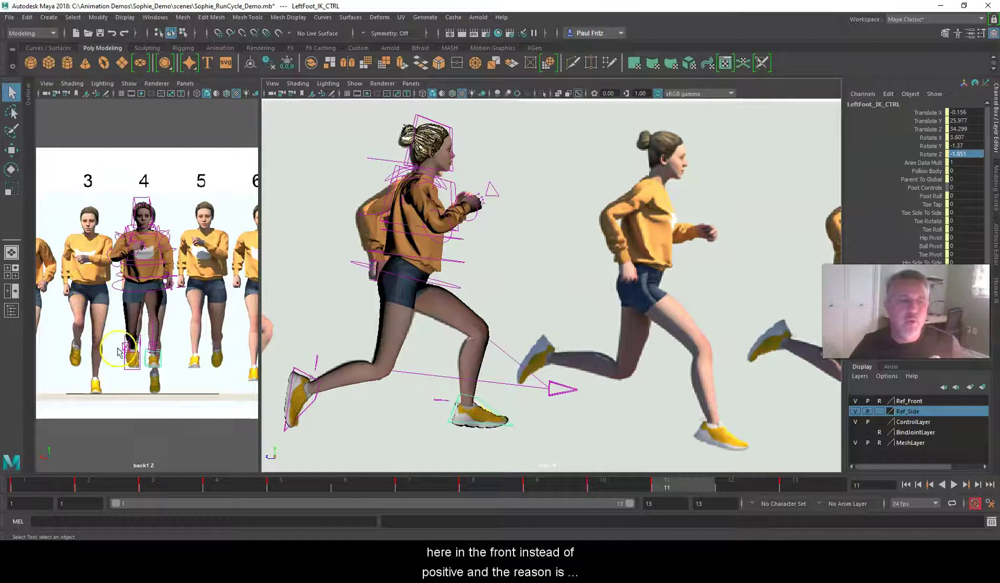
Step: Turn on the grid in the front view and frame the feet around the center line
{"action": "scroll", "coordinate": [154, 363], "scroll_direction": "up", "scroll_amount": 4}
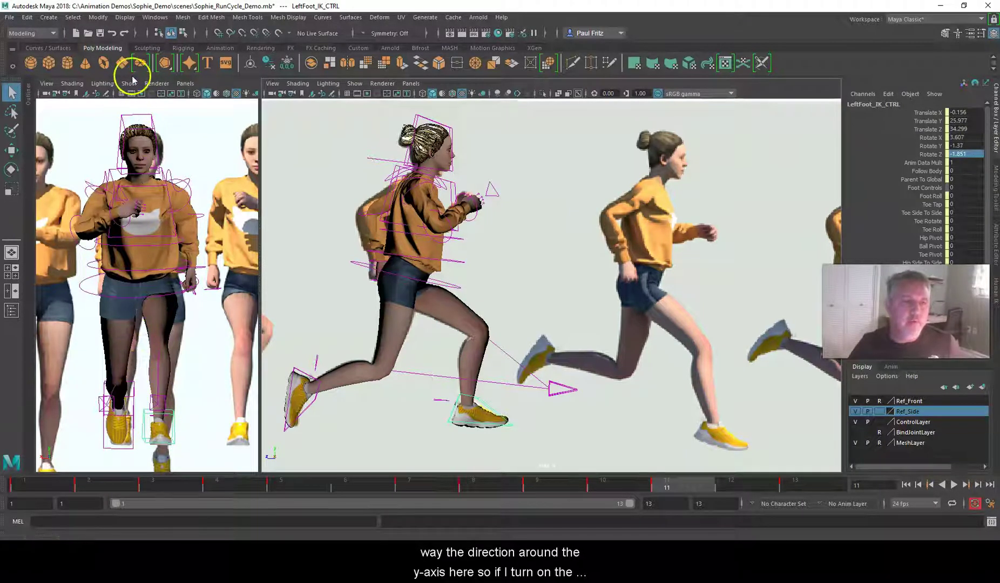
{"action": "left_click", "coordinate": [121, 93]}
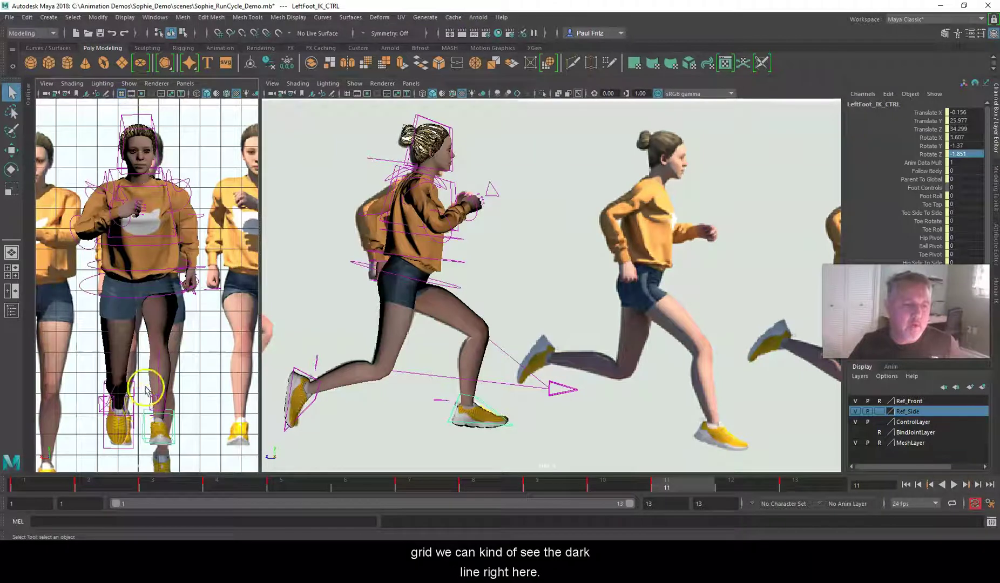
{"action": "middle_click_drag", "start_coordinate": [144, 371], "coordinate": [150, 248], "text": "alt"}
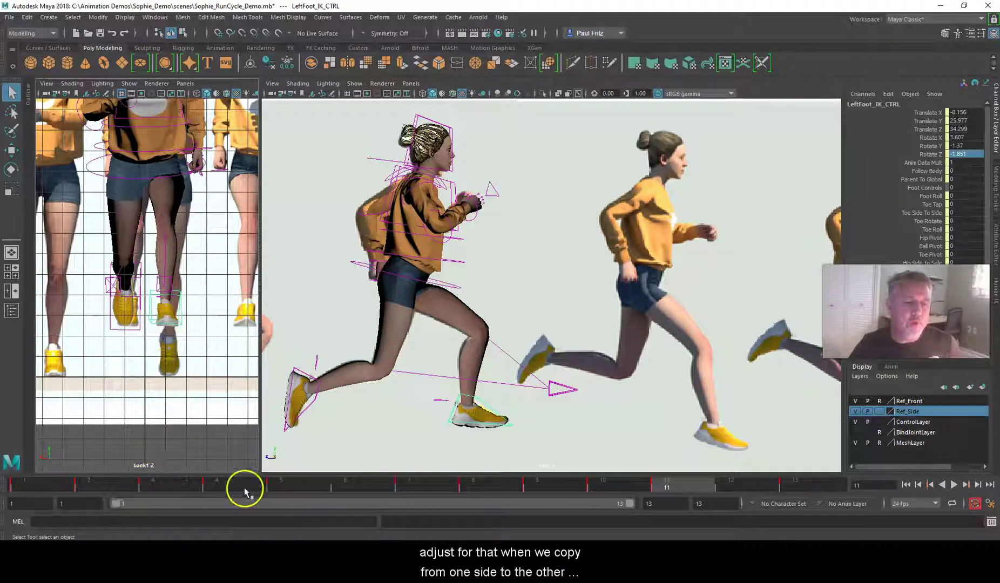
Step: Compare the rotation values of the right and left arm FK controls at frames 5 and 11
{"action": "left_click", "coordinate": [293, 486]}
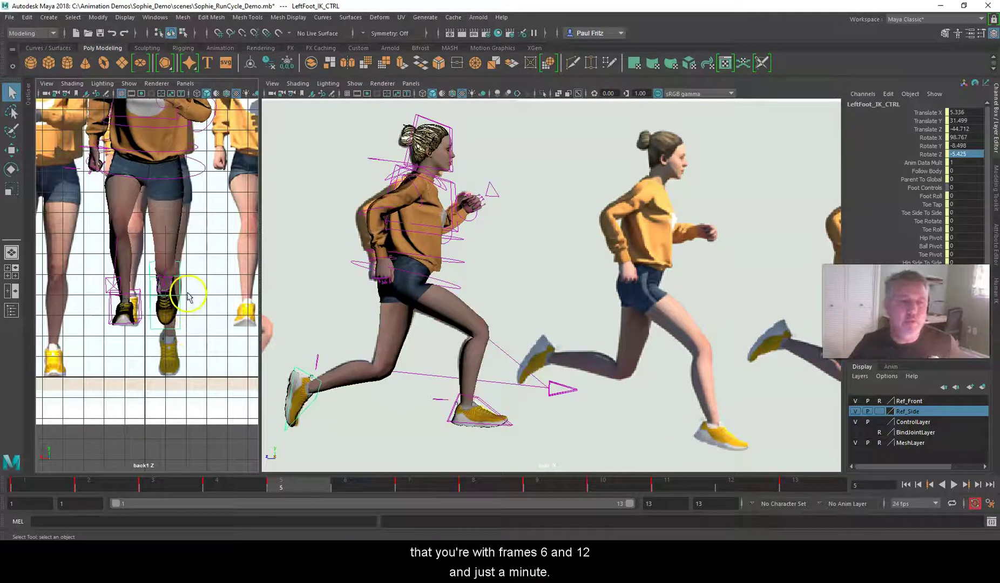
{"action": "scroll", "coordinate": [183, 270], "scroll_direction": "down", "scroll_amount": 3}
{"action": "scroll", "coordinate": [162, 254], "scroll_direction": "down", "scroll_amount": 3}
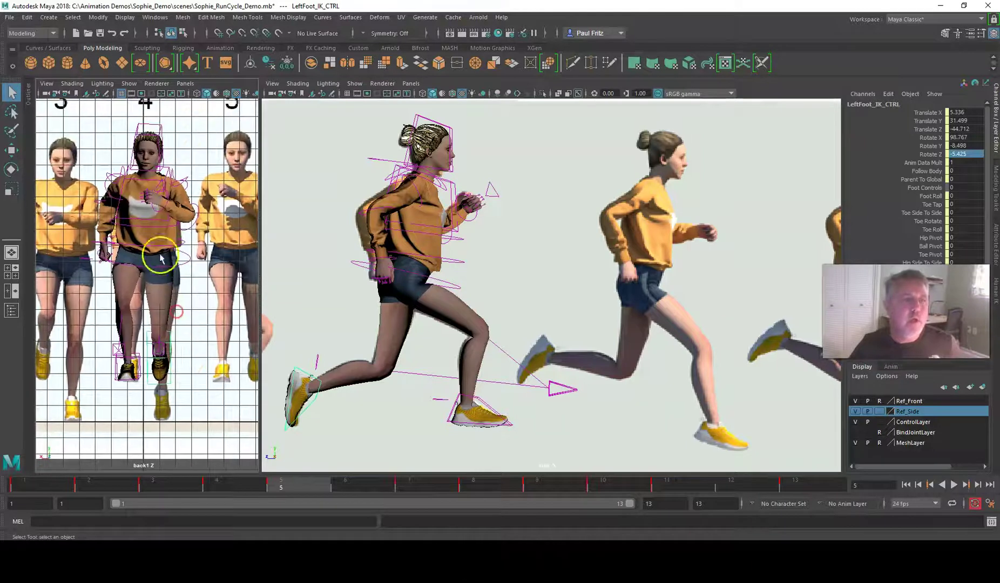
{"action": "left_click", "coordinate": [106, 189]}
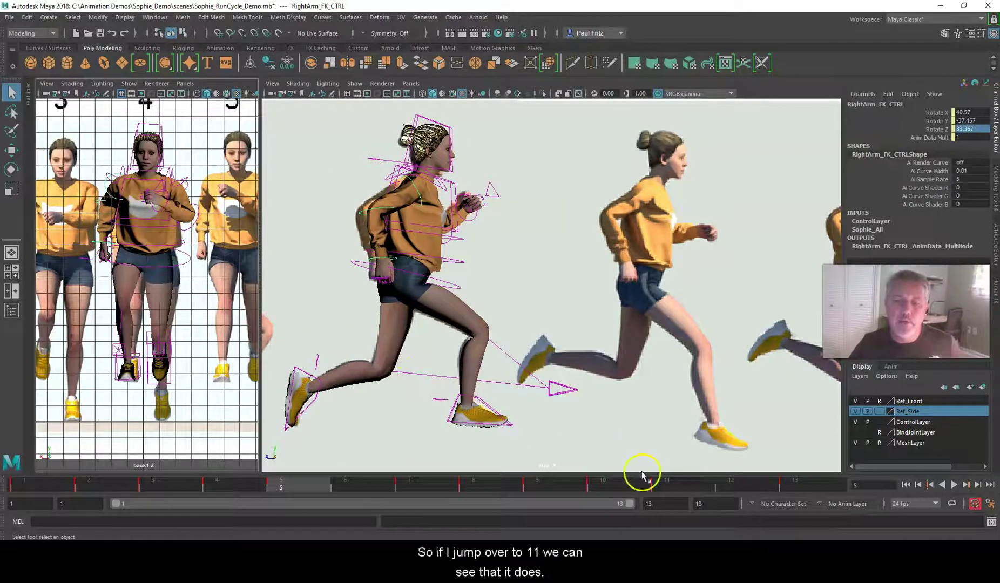
{"action": "left_click", "coordinate": [677, 486]}
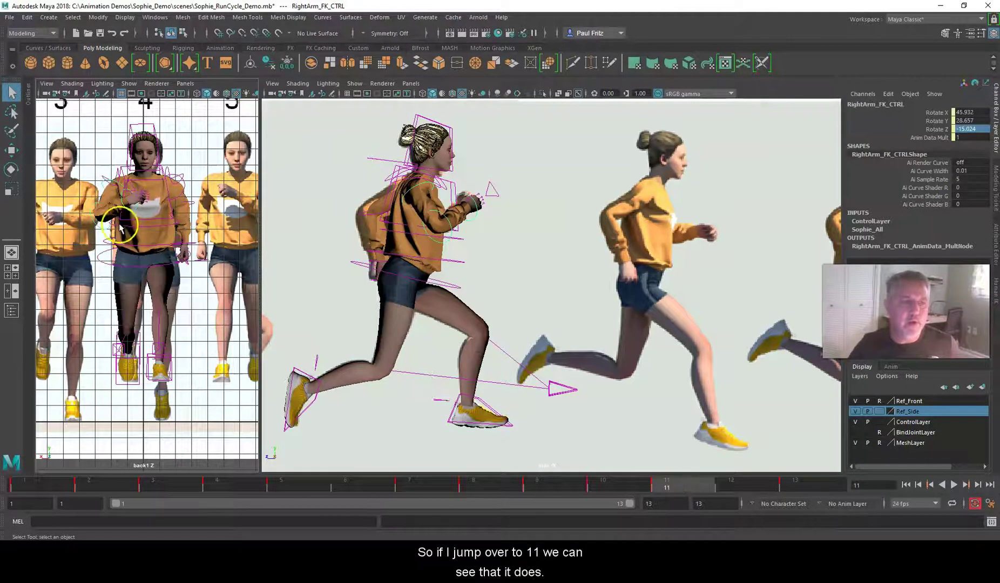
{"action": "left_click", "coordinate": [300, 479]}
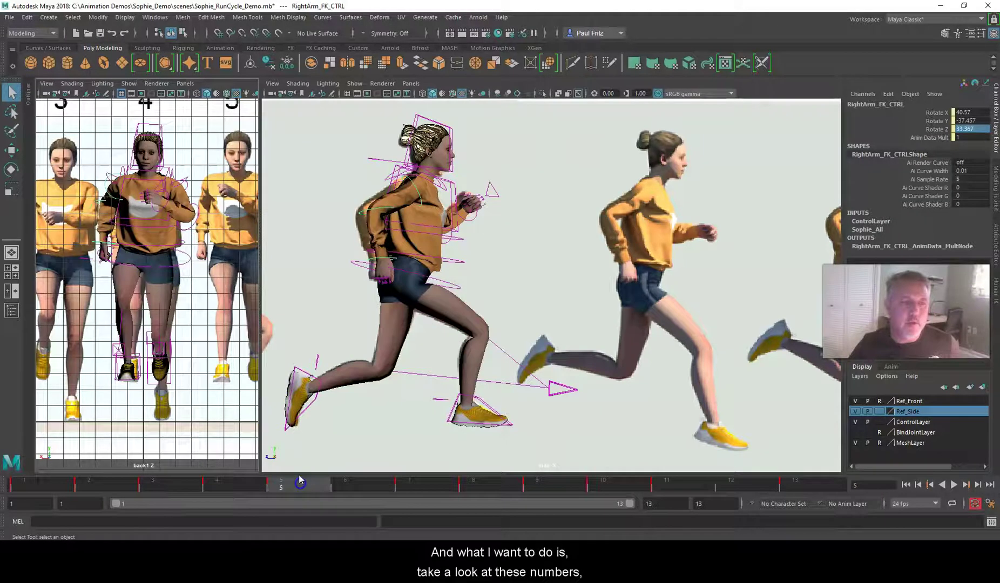
{"action": "left_click", "coordinate": [186, 187]}
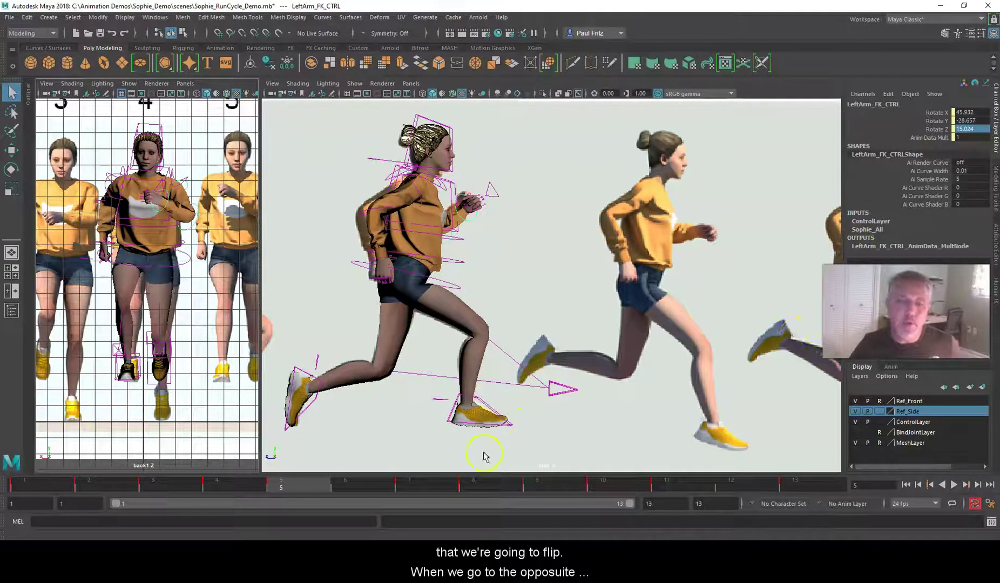
{"action": "left_click", "coordinate": [692, 486]}
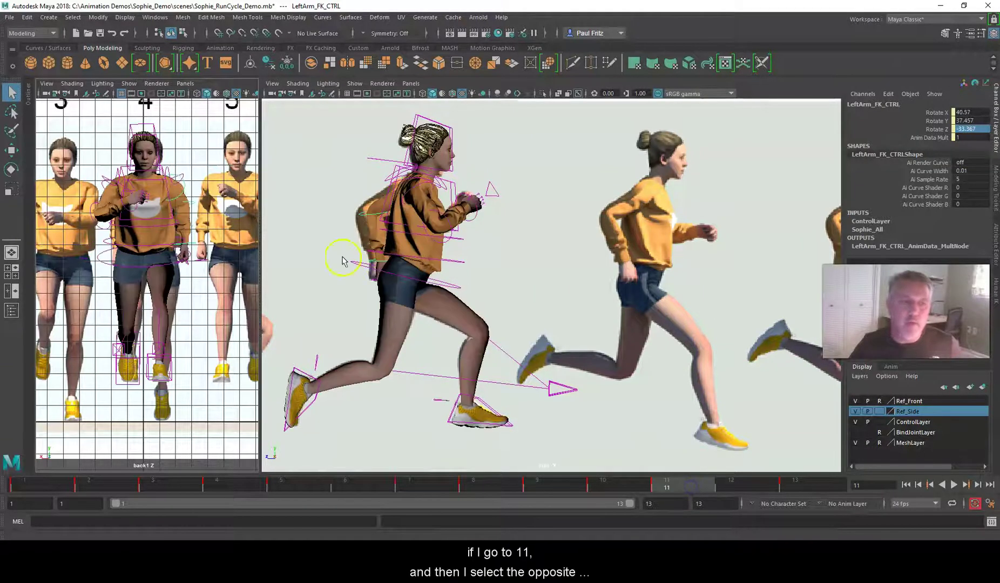
Step: Check how the arm FK rotations swap sides by viewing the right arm at frames 11 and 5 and the left arm at frame 5
{"action": "left_click", "coordinate": [104, 186]}
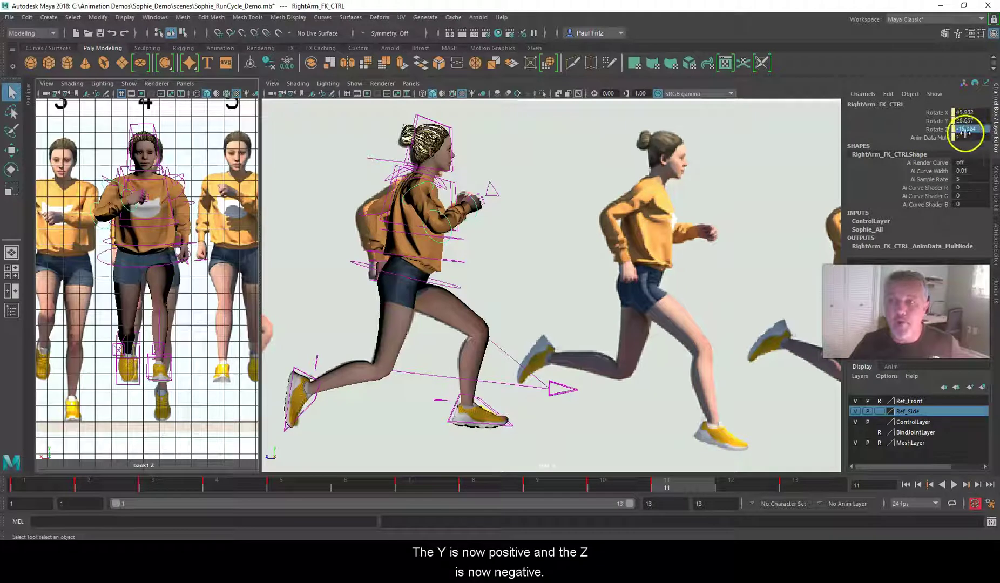
{"action": "left_click", "coordinate": [284, 485]}
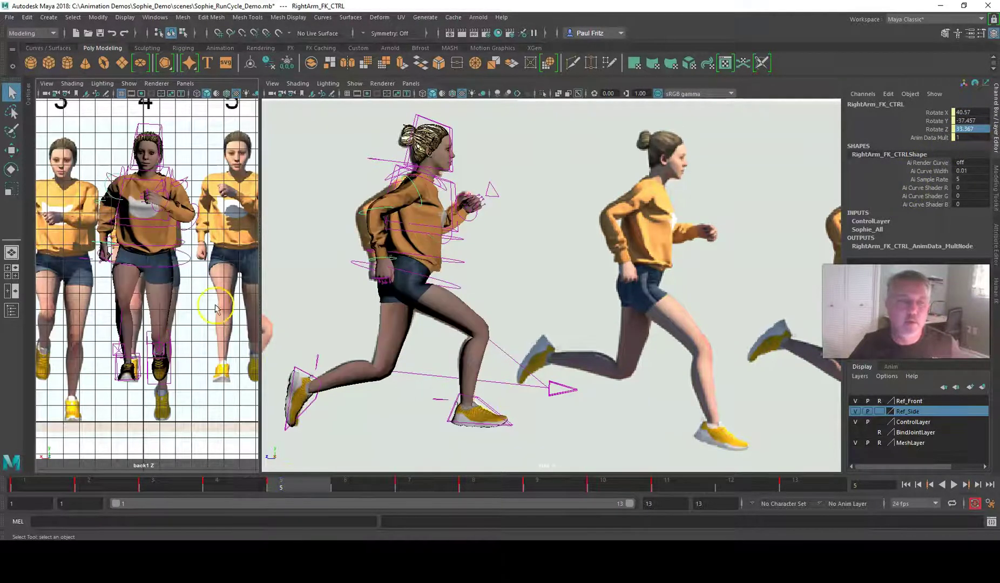
{"action": "left_click", "coordinate": [187, 189]}
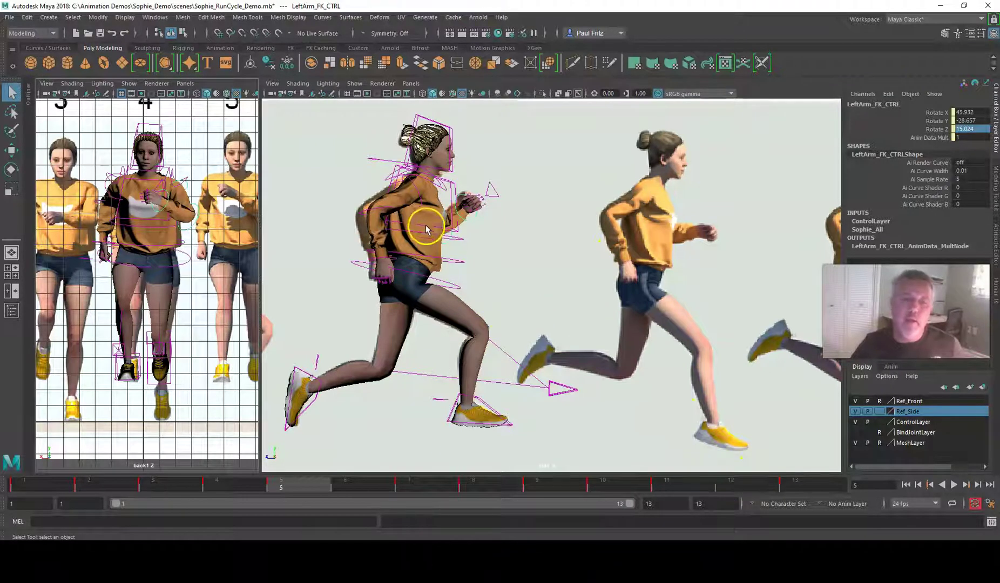
Step: At frame 6, move the Ref_Side image plane to a Translate Z of about -110.6 so reference pose 6 sits behind the character
{"action": "left_click", "coordinate": [343, 487]}
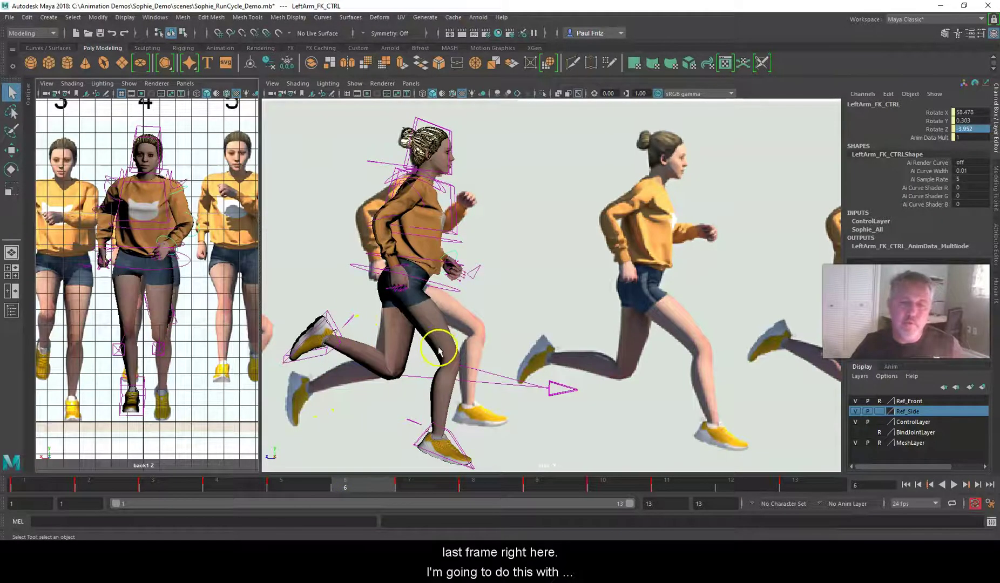
{"action": "scroll", "coordinate": [498, 338], "scroll_direction": "down", "scroll_amount": 6}
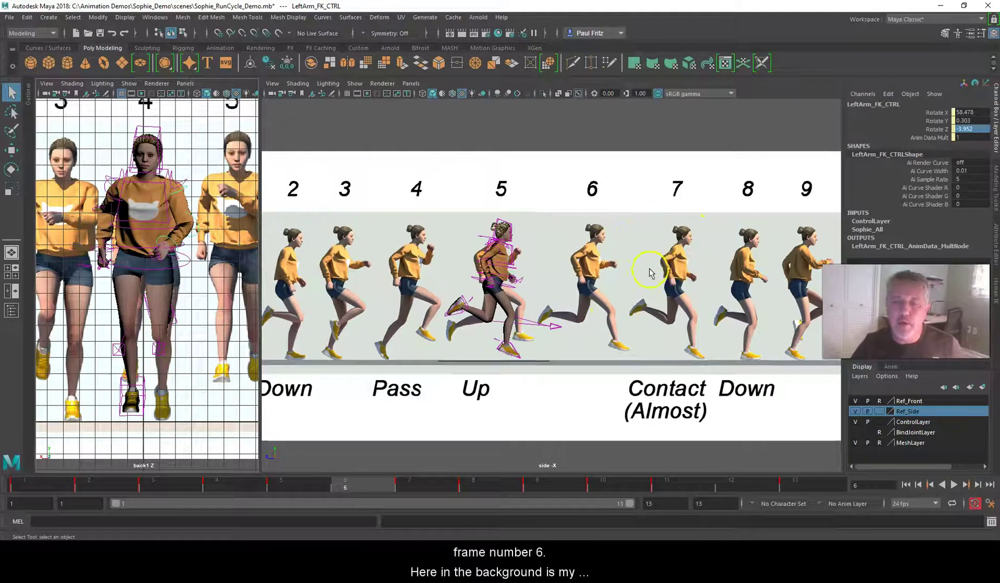
{"action": "scroll", "coordinate": [648, 270], "scroll_direction": "down", "scroll_amount": 2}
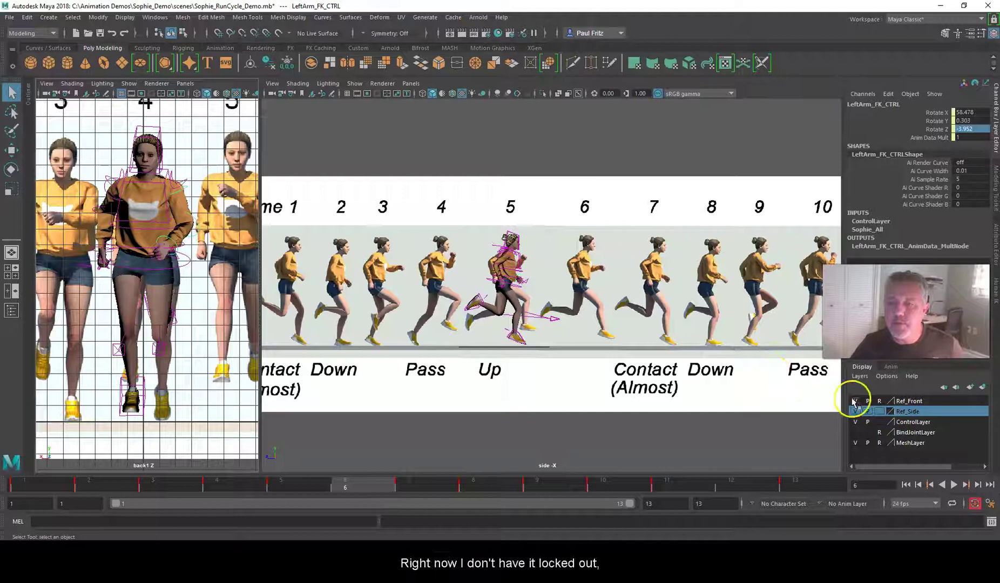
{"action": "left_click", "coordinate": [664, 298]}
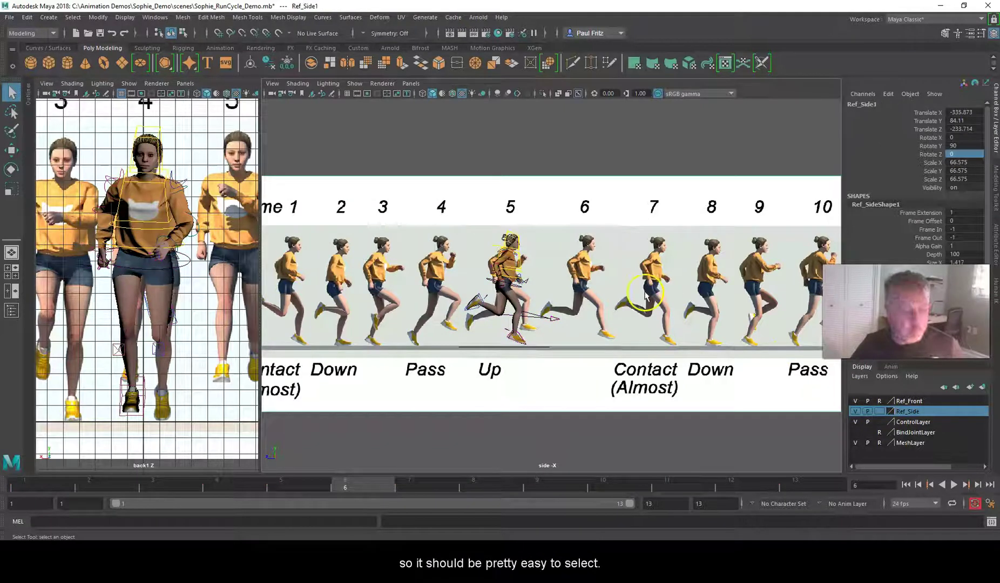
{"action": "key", "text": "w"}
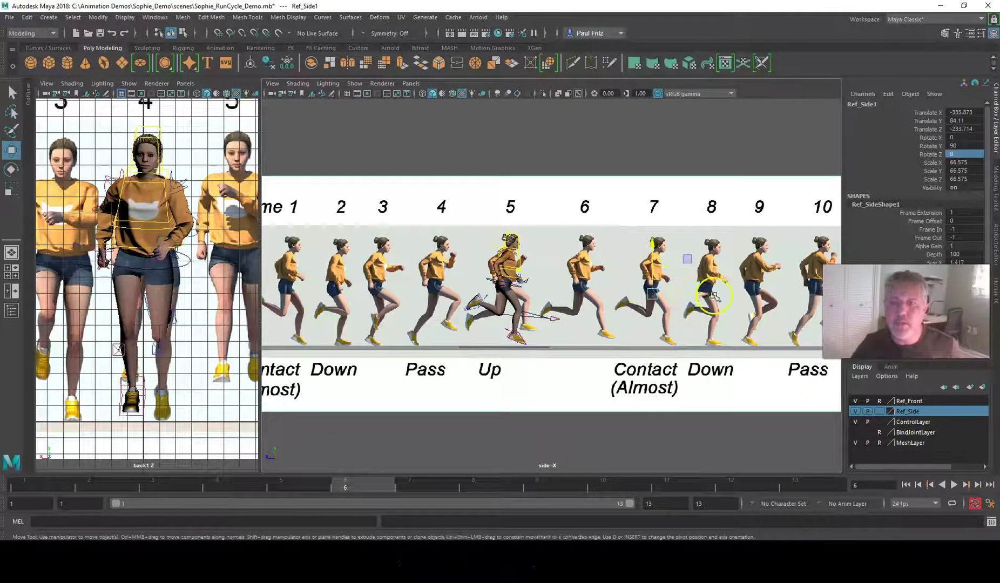
{"action": "left_click_drag", "start_coordinate": [704, 295], "coordinate": [627, 307]}
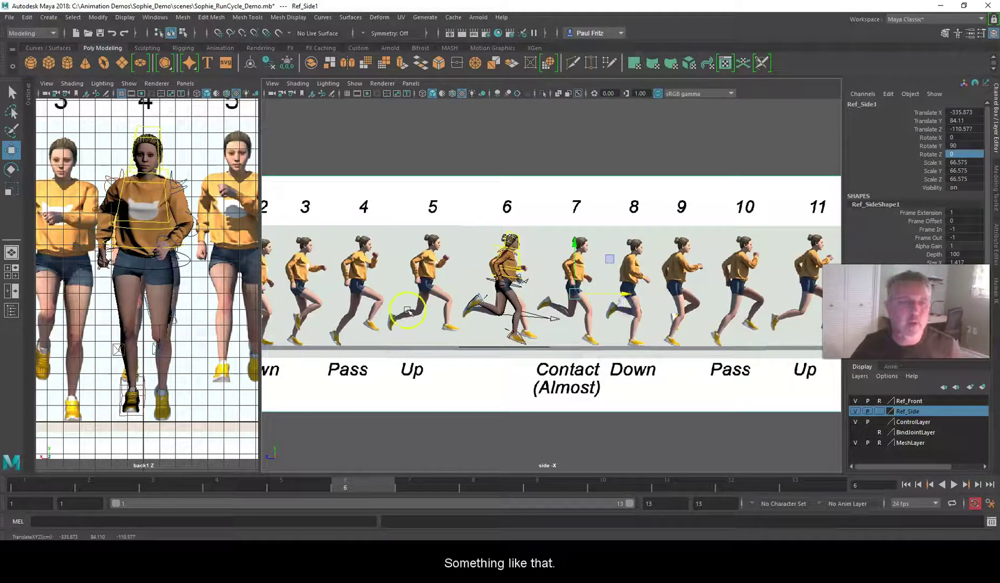
Step: Set the Ref_Side layer back to reference mode so the side image plane cannot be selected
{"action": "right_click_drag", "start_coordinate": [141, 312], "coordinate": [120, 312], "text": "alt"}
{"action": "scroll", "coordinate": [129, 302], "scroll_direction": "down", "scroll_amount": 3}
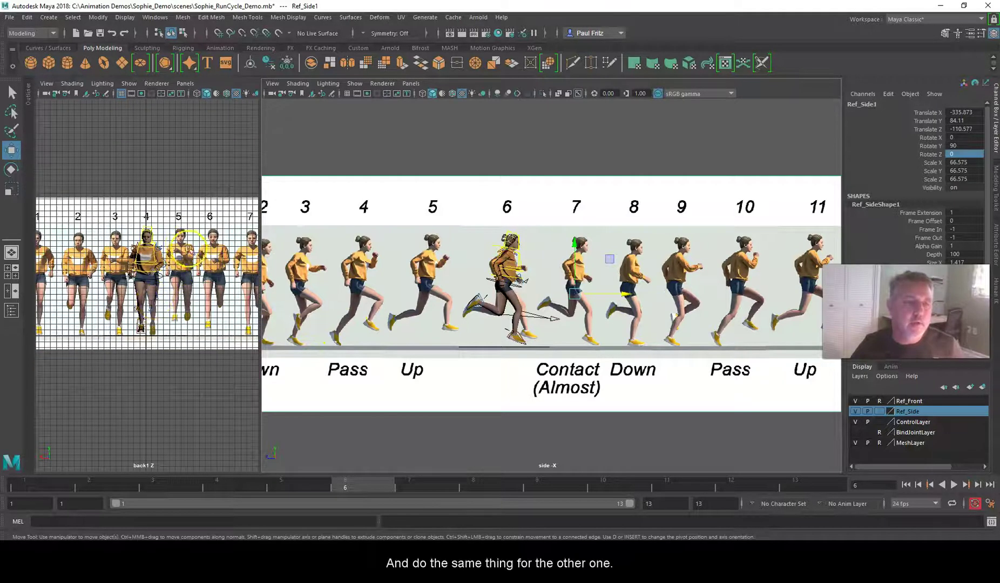
{"action": "left_click", "coordinate": [879, 410]}
{"action": "left_click", "coordinate": [878, 411]}
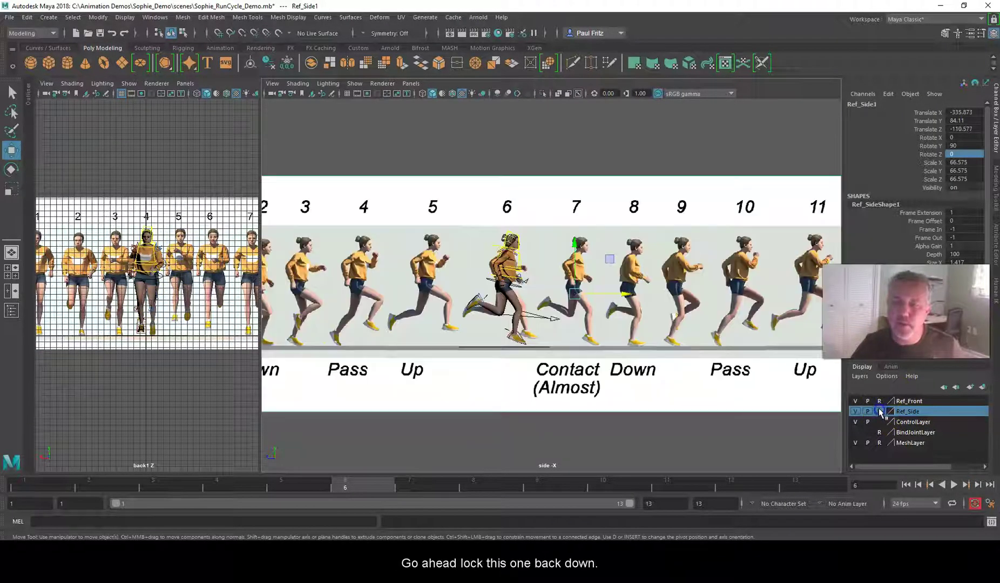
Step: Unlock Ref_Front, move its image plane to Translate X about -124.7 with pose 5 behind the character, and lock the layer again
{"action": "left_click", "coordinate": [879, 401]}
{"action": "left_click", "coordinate": [210, 232]}
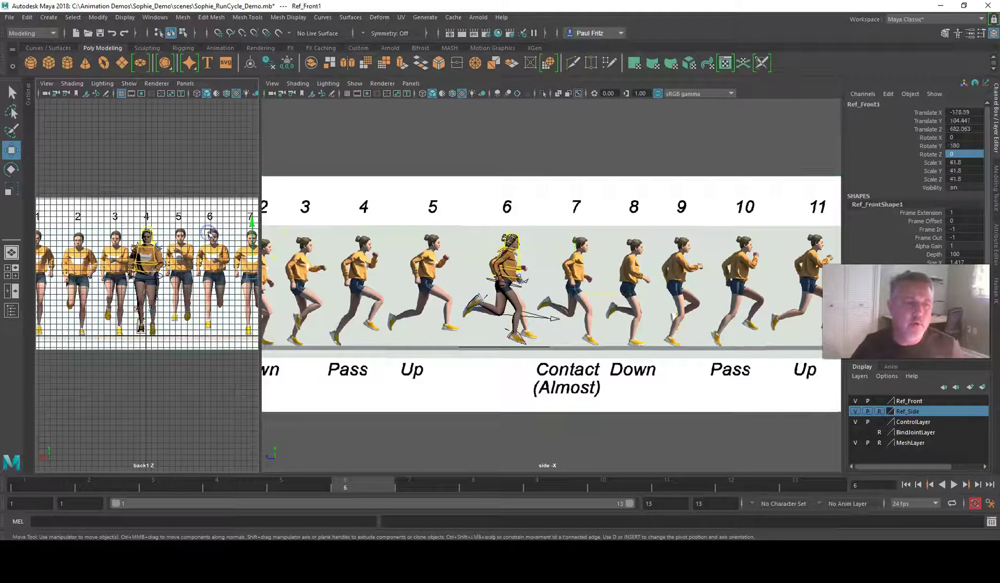
{"action": "scroll", "coordinate": [248, 283], "scroll_direction": "down", "scroll_amount": 2}
{"action": "left_click_drag", "start_coordinate": [250, 278], "coordinate": [225, 285]}
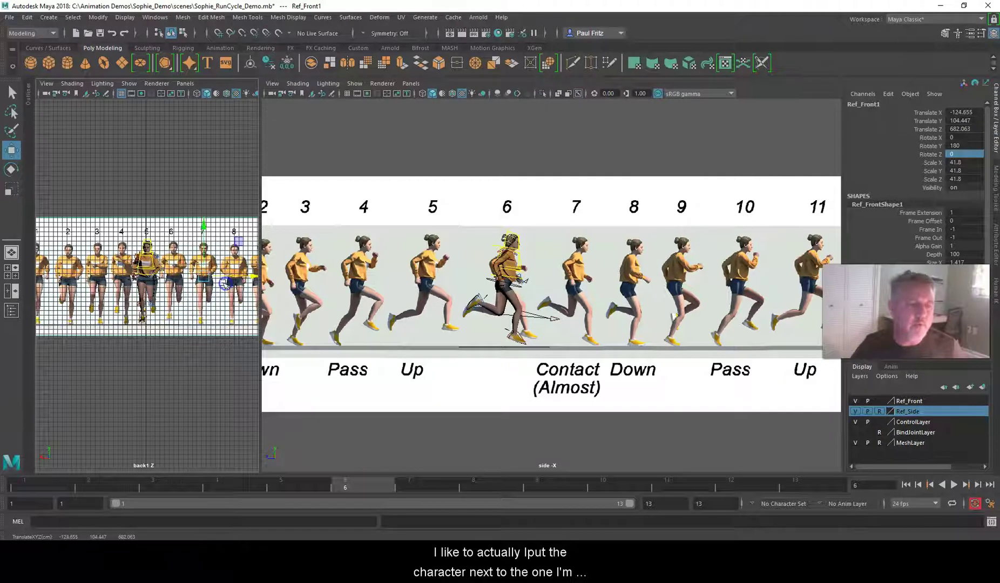
{"action": "scroll", "coordinate": [154, 240], "scroll_direction": "up", "scroll_amount": 3}
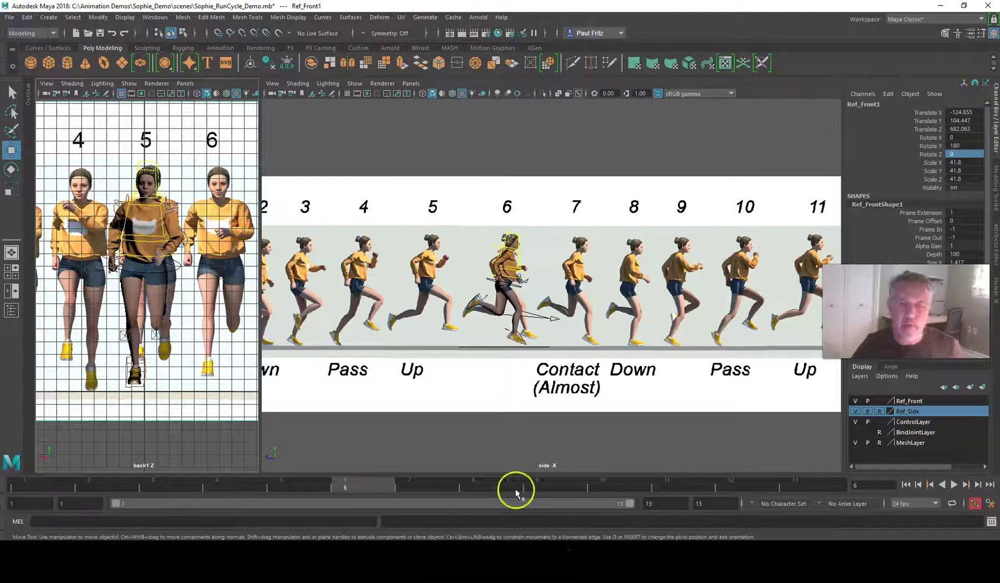
{"action": "left_click", "coordinate": [881, 401]}
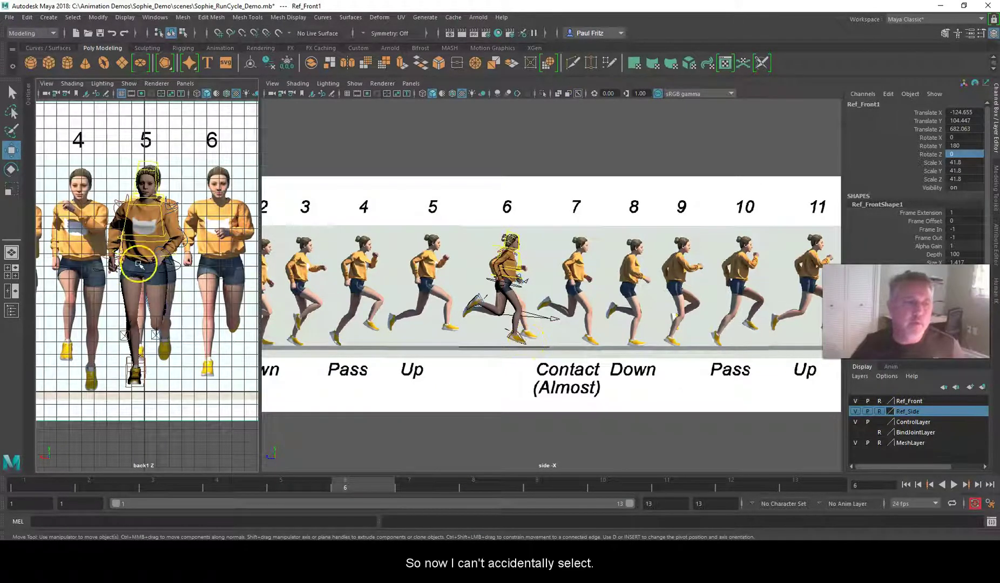
{"action": "left_click", "coordinate": [390, 332]}
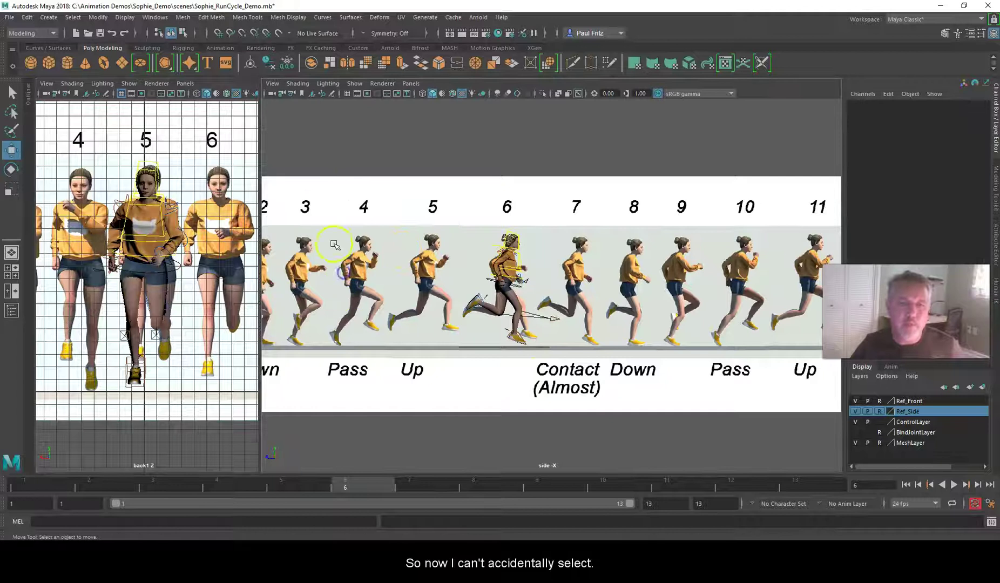
Step: Move the right foot IK control forward onto the reference foot at about Y 15, Z 38.3 and rotate it to about 16.4° in X
{"action": "scroll", "coordinate": [527, 314], "scroll_direction": "up", "scroll_amount": 5}
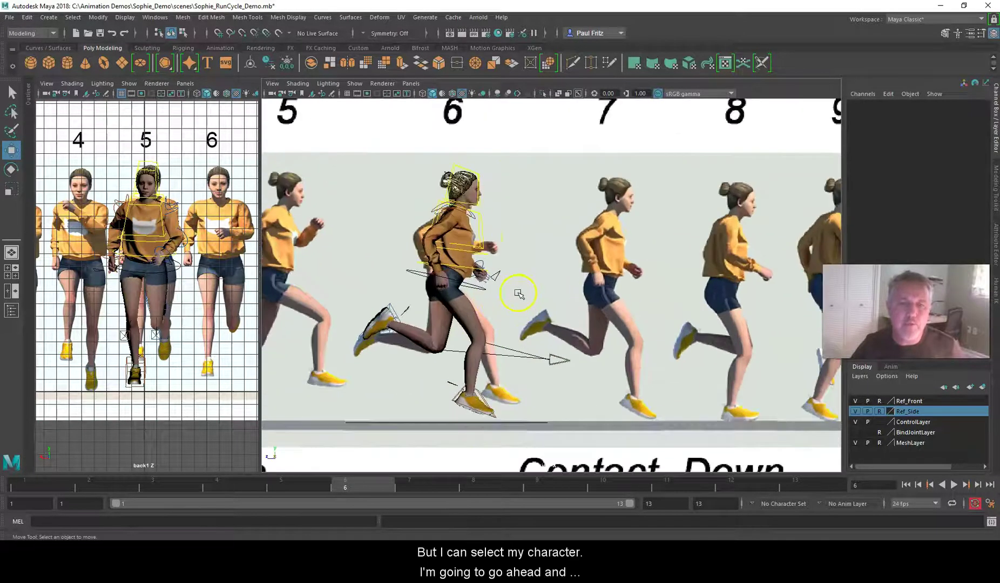
{"action": "scroll", "coordinate": [534, 251], "scroll_direction": "up", "scroll_amount": 2}
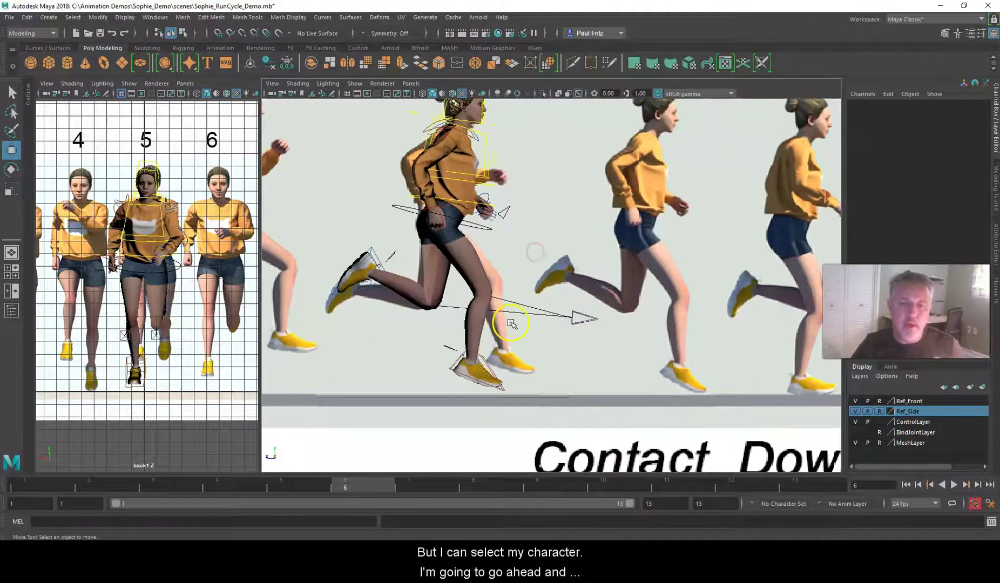
{"action": "left_click", "coordinate": [486, 365]}
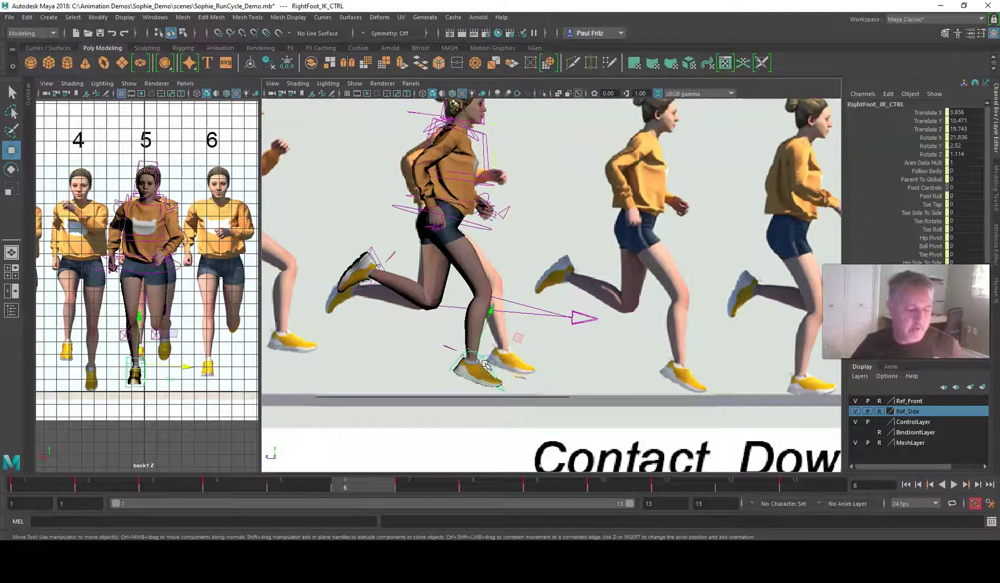
{"action": "middle_click_drag", "start_coordinate": [520, 338], "coordinate": [551, 330]}
{"action": "left_click", "coordinate": [528, 362]}
{"action": "left_click", "coordinate": [524, 381]}
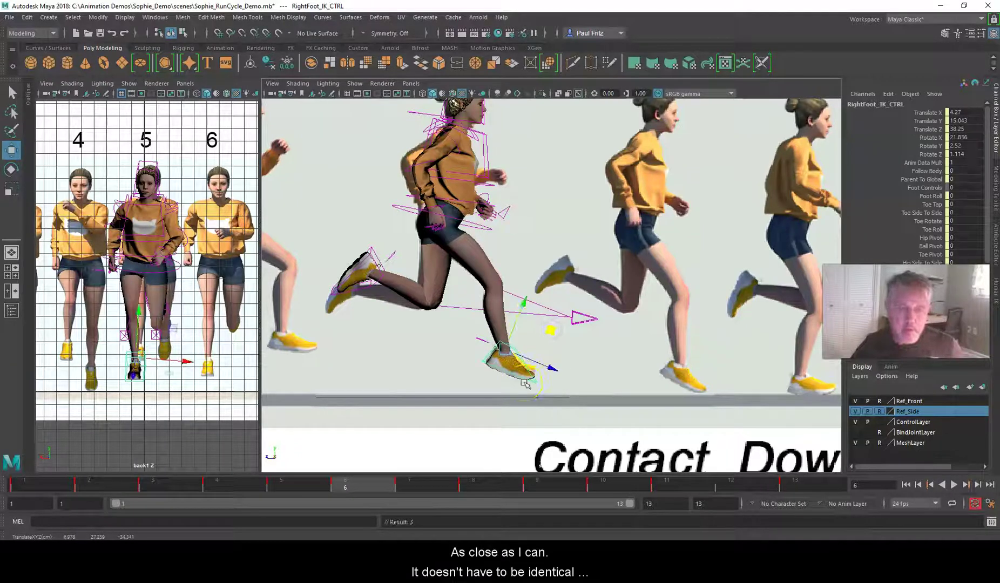
{"action": "key", "text": "e"}
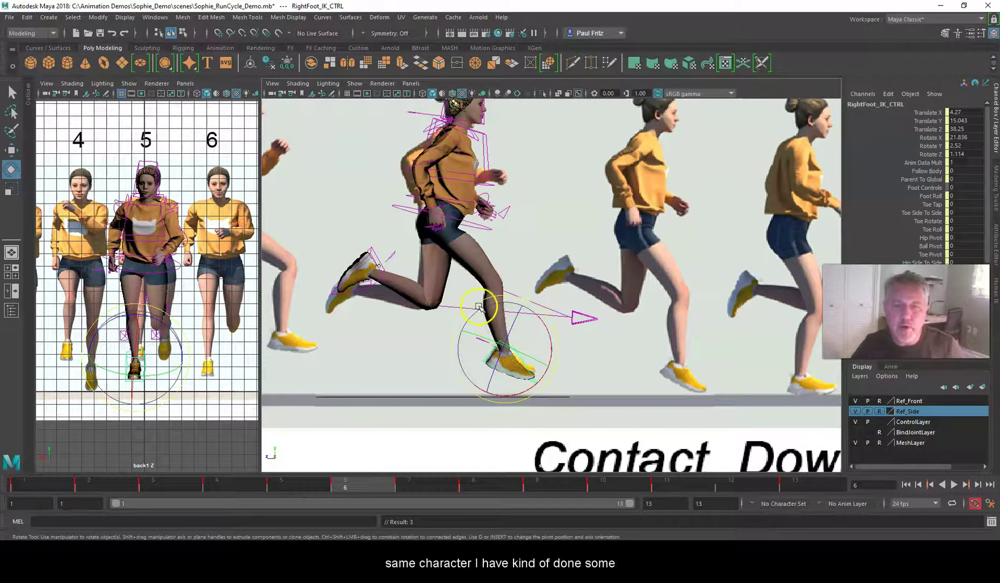
{"action": "left_click_drag", "start_coordinate": [478, 305], "coordinate": [475, 310]}
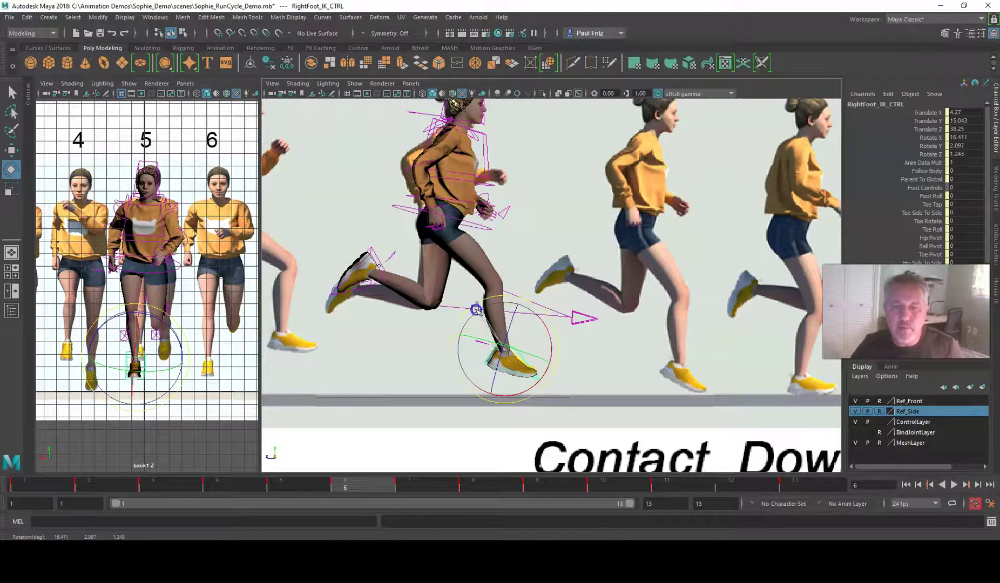
Step: Move the left foot IK control down and back onto the trailing reference foot, at about Translate Y 46.4, Z -43
{"action": "left_click", "coordinate": [381, 274]}
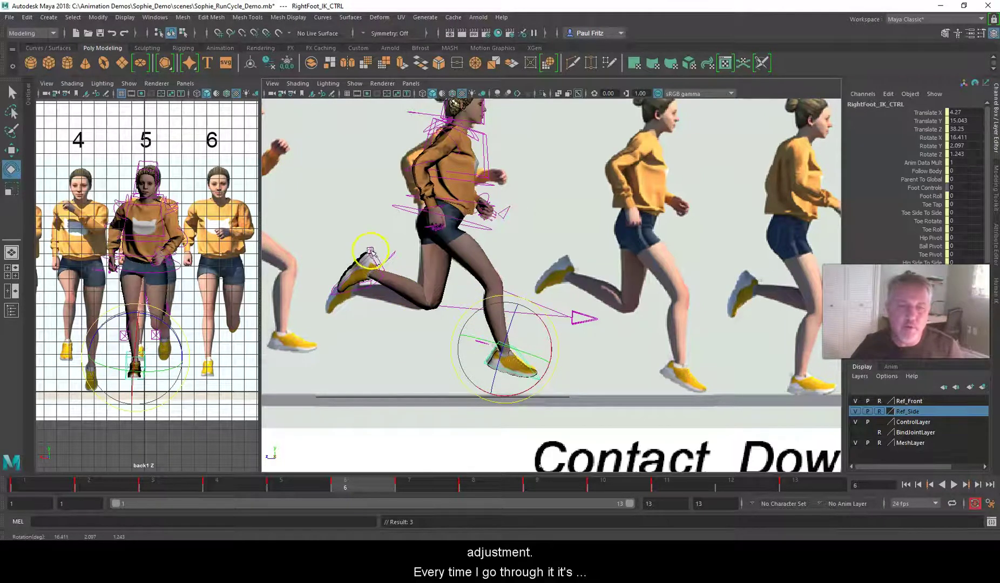
{"action": "left_click", "coordinate": [370, 255]}
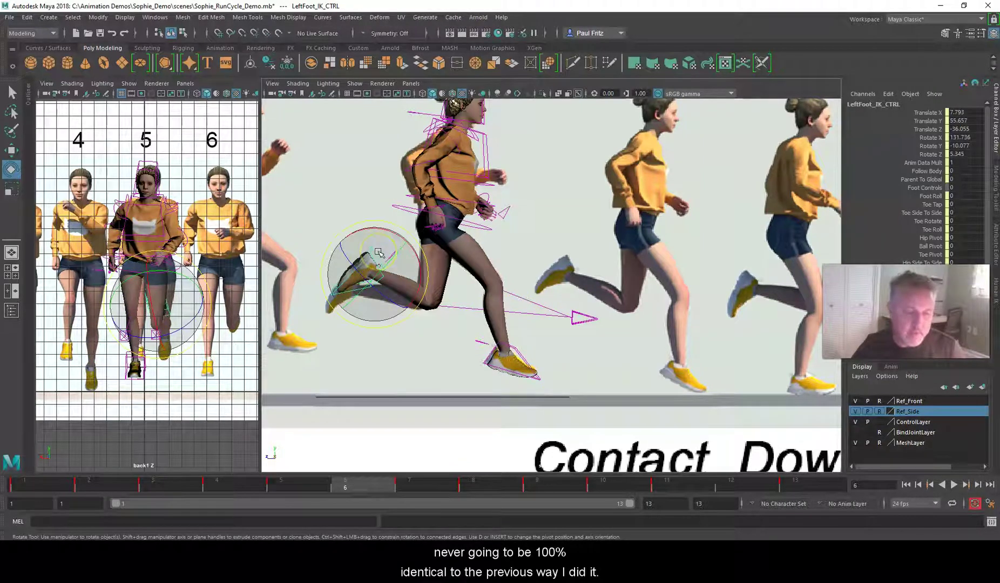
{"action": "key", "text": "w"}
{"action": "left_click_drag", "start_coordinate": [377, 325], "coordinate": [364, 337]}
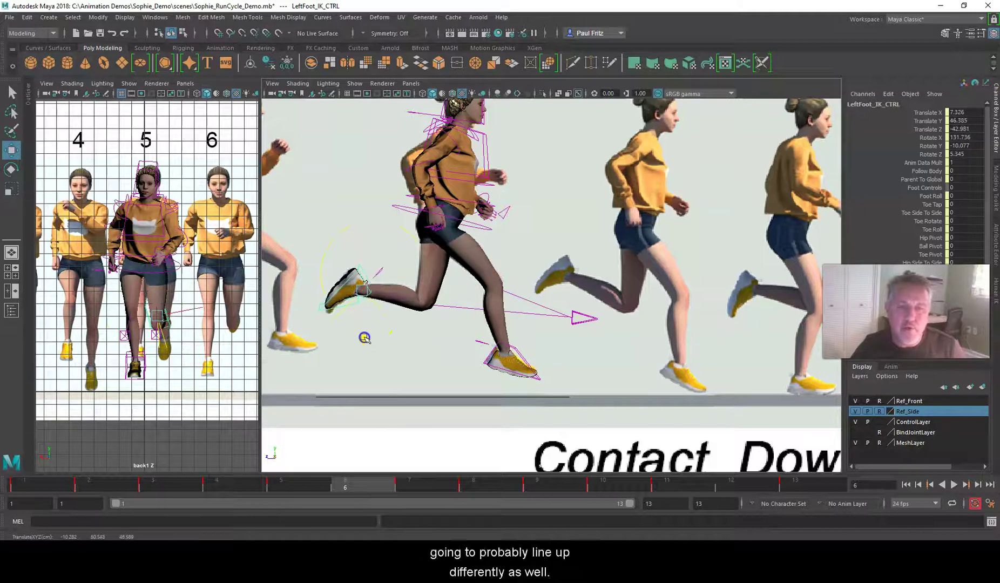
Step: Lower the root control at the hips to a Translate Y of about -0.43 to match the reference body height
{"action": "scroll", "coordinate": [445, 267], "scroll_direction": "down", "scroll_amount": 3}
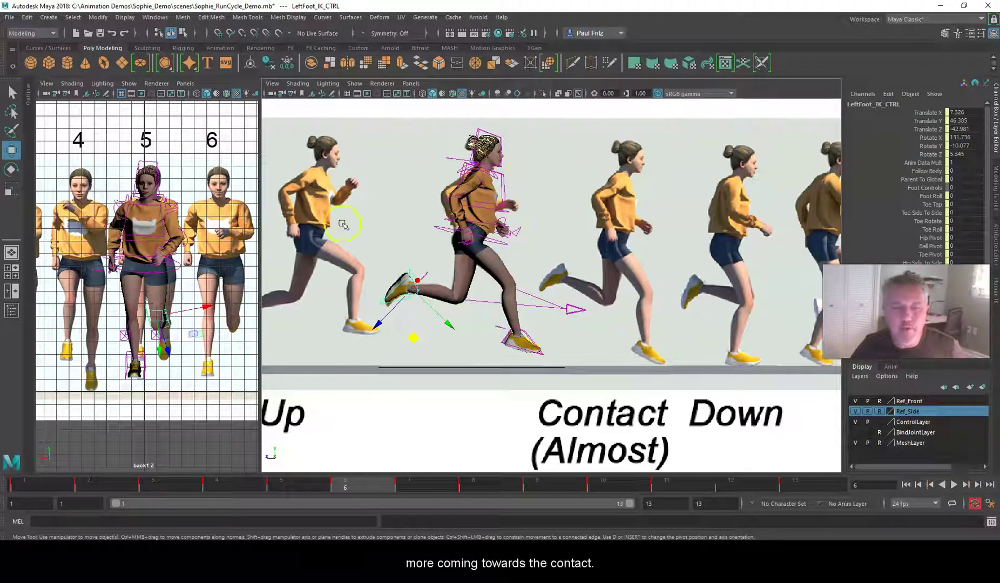
{"action": "left_click", "coordinate": [487, 236]}
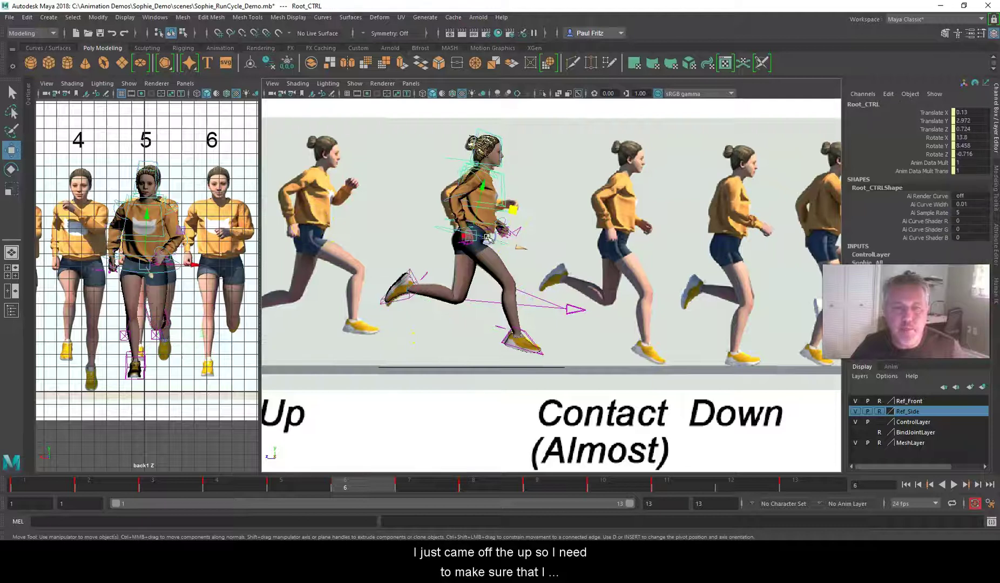
{"action": "left_click_drag", "start_coordinate": [482, 190], "coordinate": [479, 194]}
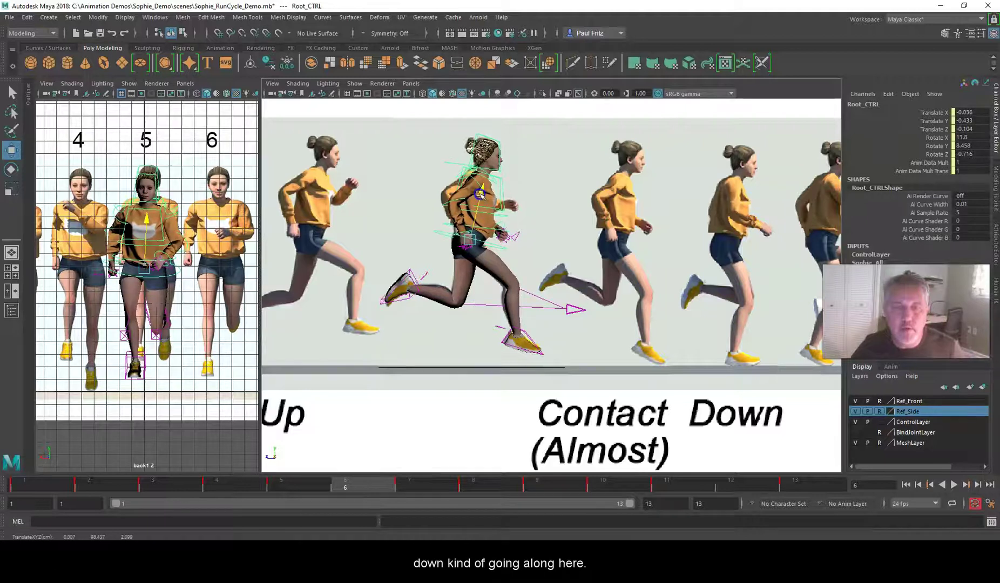
Step: Check the leg alignment in both views and compare the root control's rotation values at frames 6 and 5
{"action": "scroll", "coordinate": [480, 253], "scroll_direction": "up", "scroll_amount": 2}
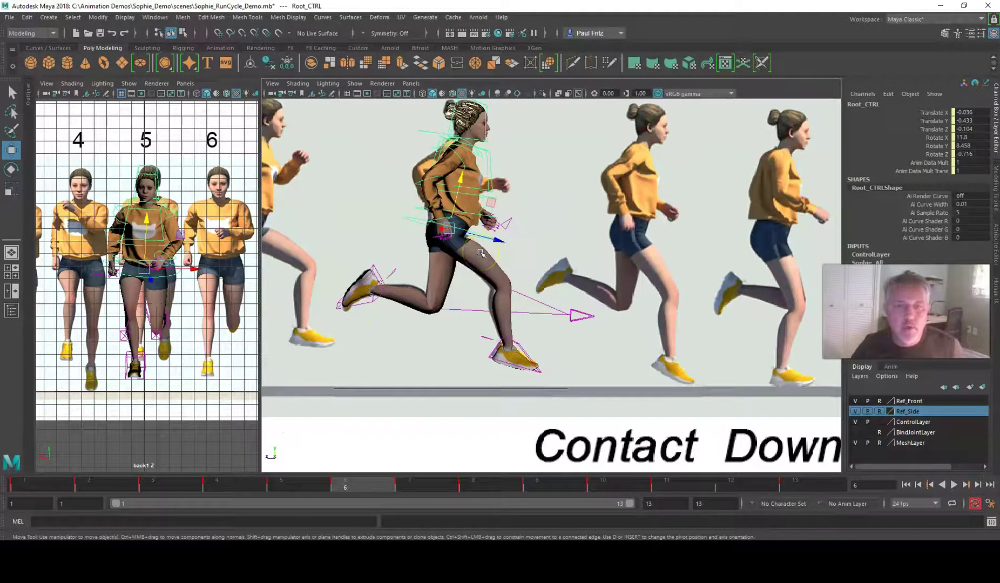
{"action": "scroll", "coordinate": [481, 253], "scroll_direction": "up", "scroll_amount": 1}
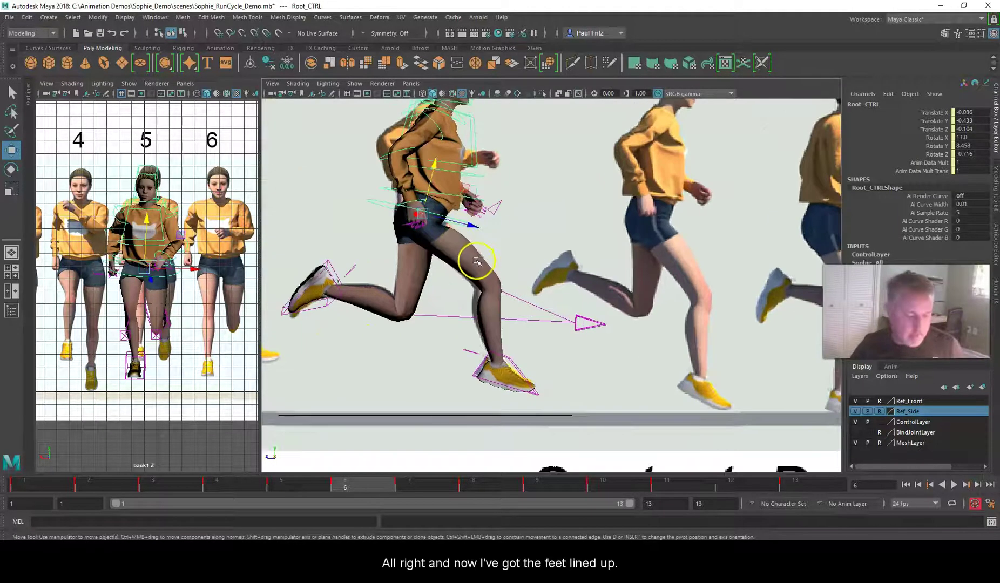
{"action": "scroll", "coordinate": [483, 281], "scroll_direction": "up", "scroll_amount": 2}
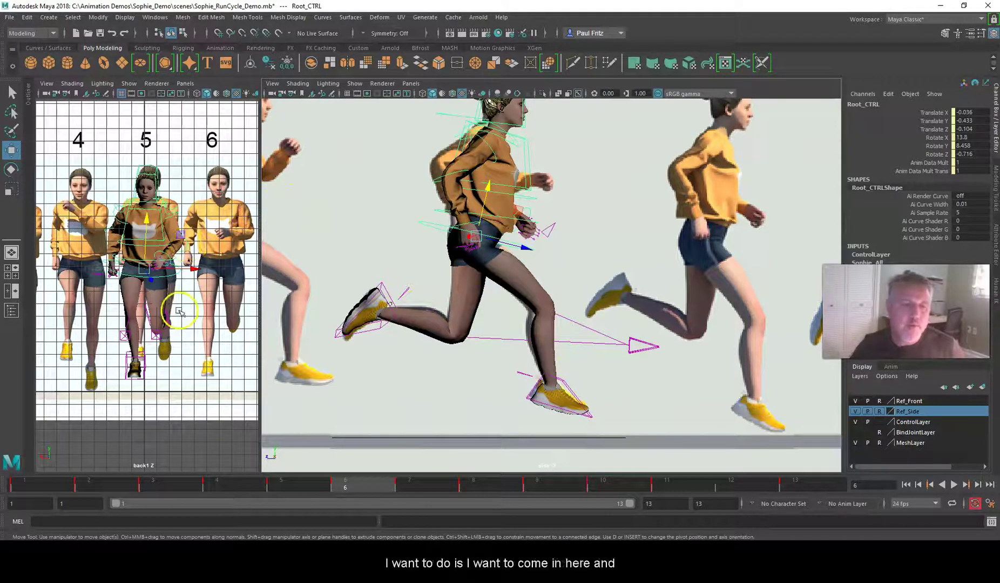
{"action": "scroll", "coordinate": [173, 315], "scroll_direction": "up", "scroll_amount": 3}
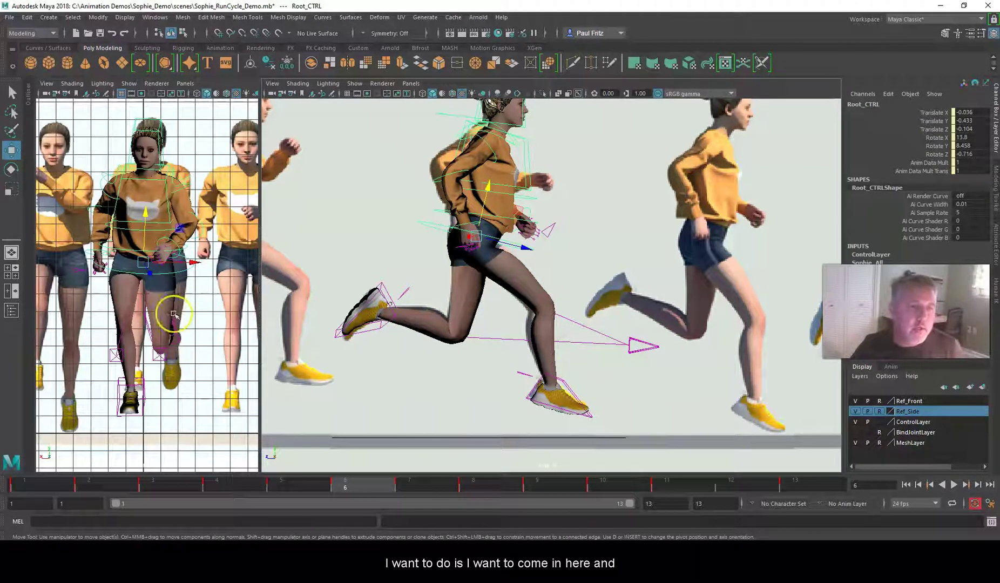
{"action": "middle_click_drag", "start_coordinate": [169, 257], "coordinate": [189, 246], "text": "alt"}
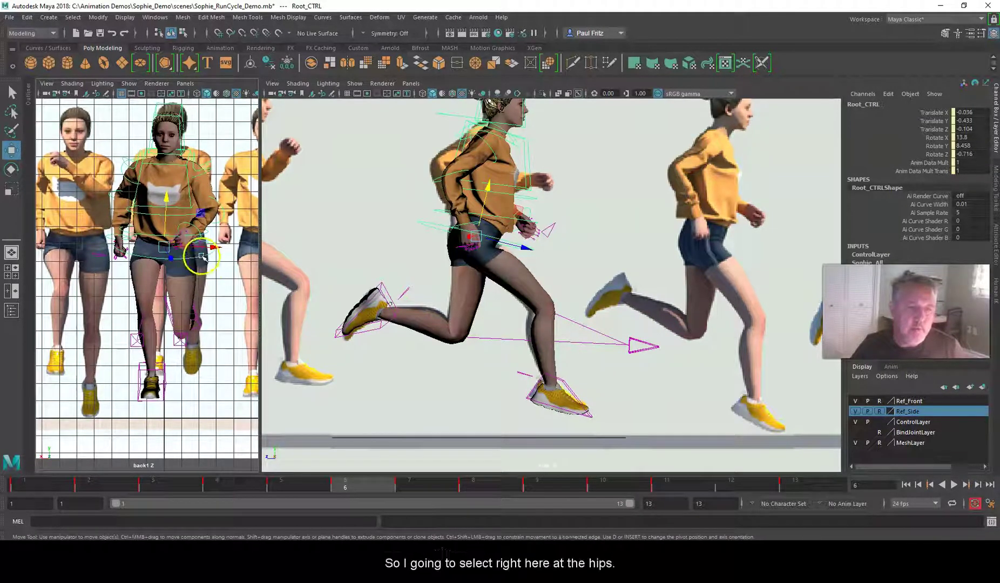
{"action": "left_click", "coordinate": [193, 254]}
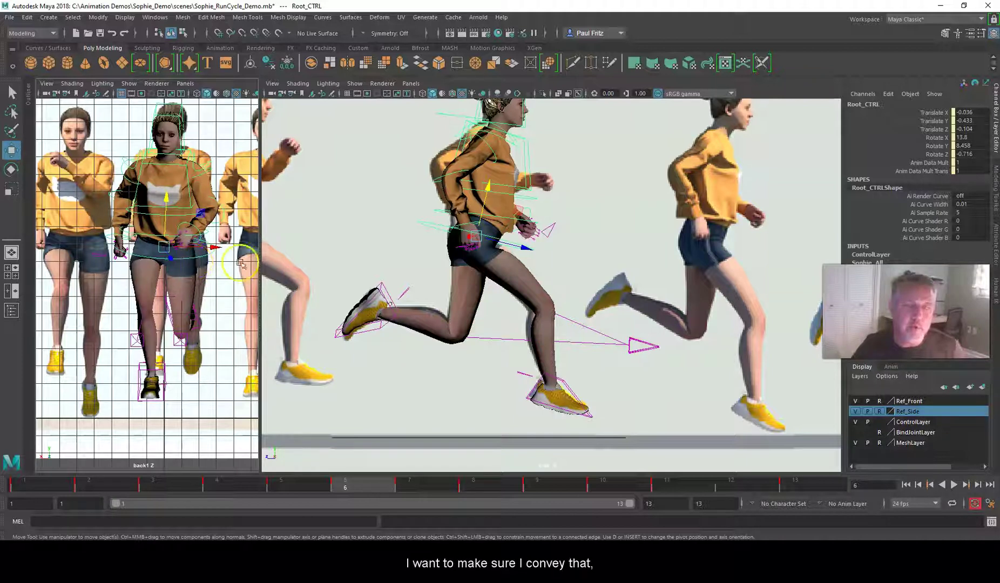
{"action": "left_click", "coordinate": [289, 486]}
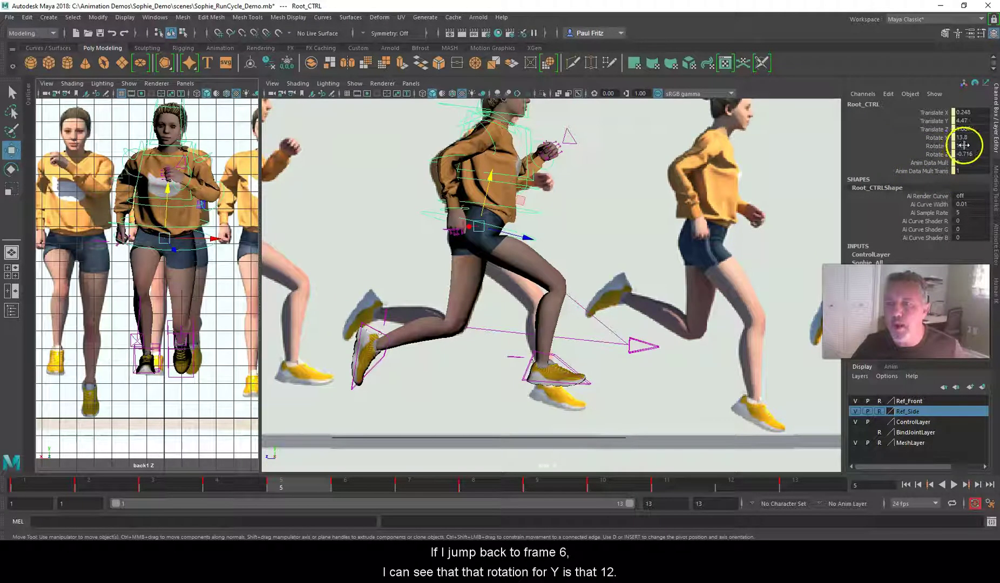
Step: Compare the root control's Rotate Y at frames 6 and 7 with the body rotation in the side reference poses
{"action": "left_click", "coordinate": [357, 486]}
{"action": "left_click_drag", "start_coordinate": [962, 138], "coordinate": [976, 137]}
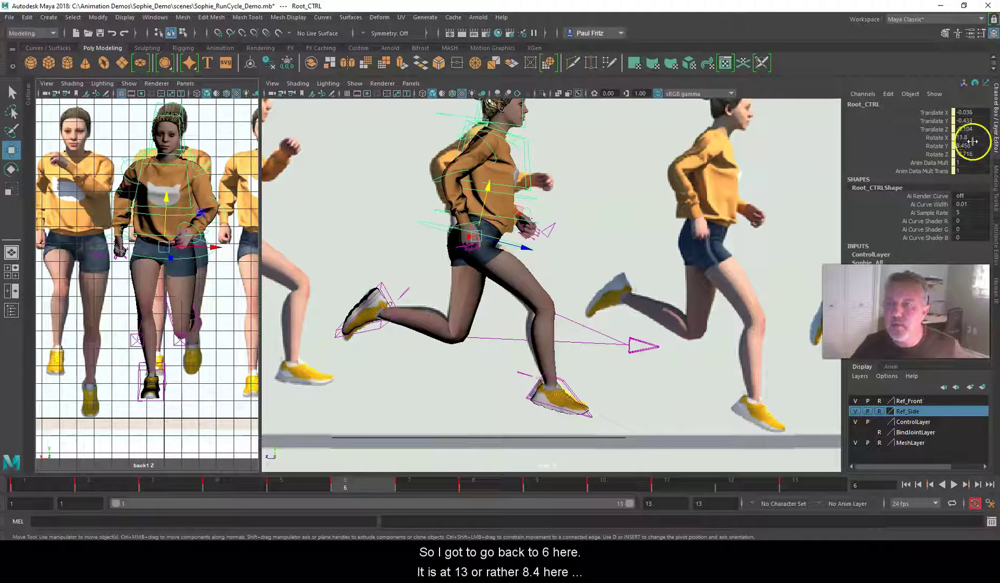
{"action": "left_click", "coordinate": [418, 488]}
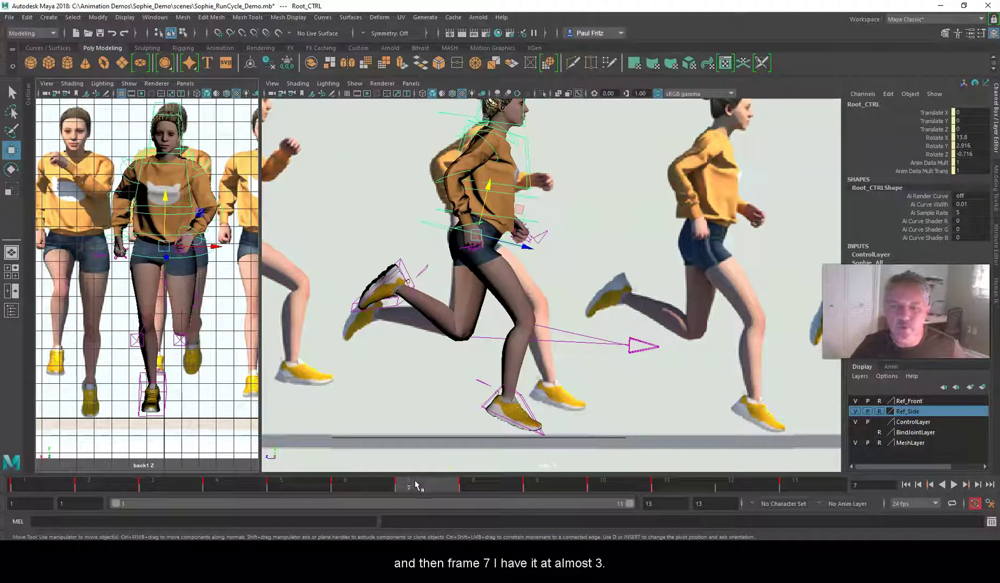
{"action": "left_click", "coordinate": [417, 480]}
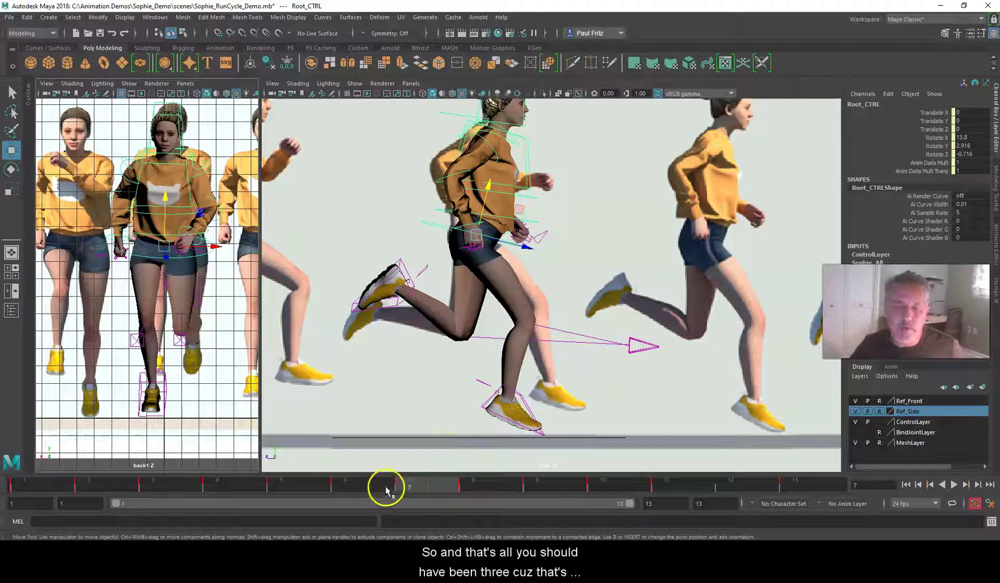
{"action": "left_click", "coordinate": [346, 486]}
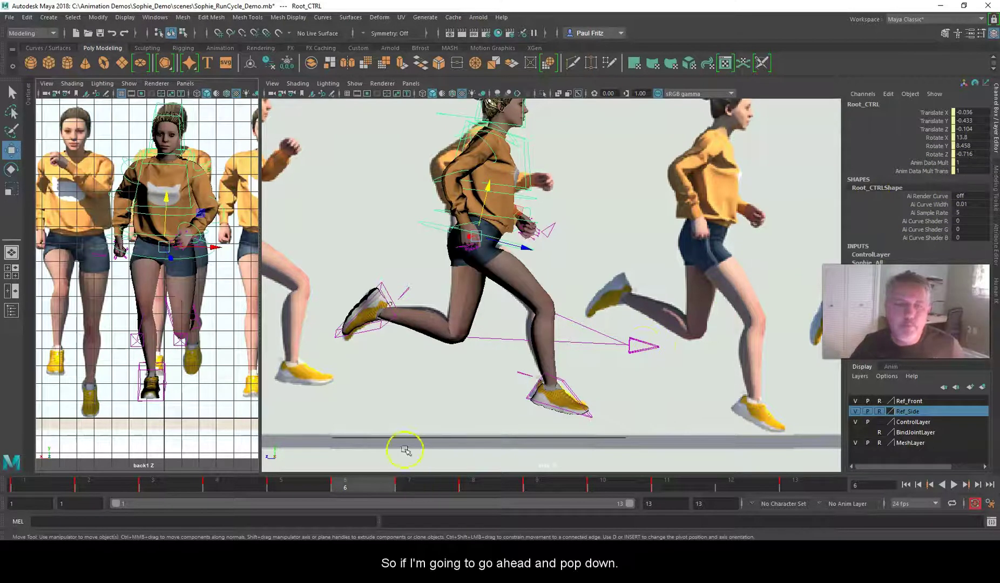
{"action": "scroll", "coordinate": [521, 327], "scroll_direction": "down", "scroll_amount": 6}
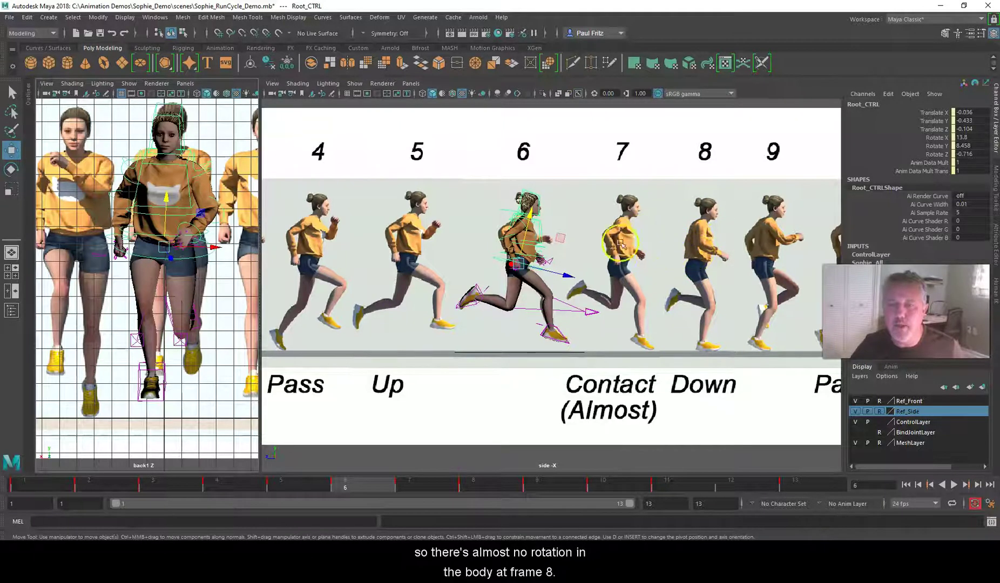
{"action": "scroll", "coordinate": [617, 259], "scroll_direction": "up", "scroll_amount": 1}
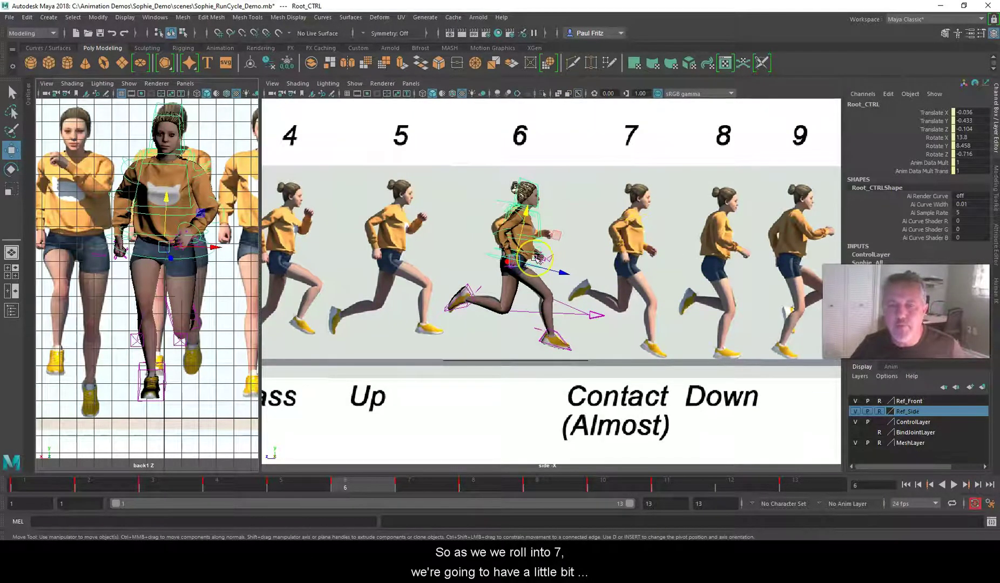
{"action": "scroll", "coordinate": [534, 259], "scroll_direction": "up", "scroll_amount": 3}
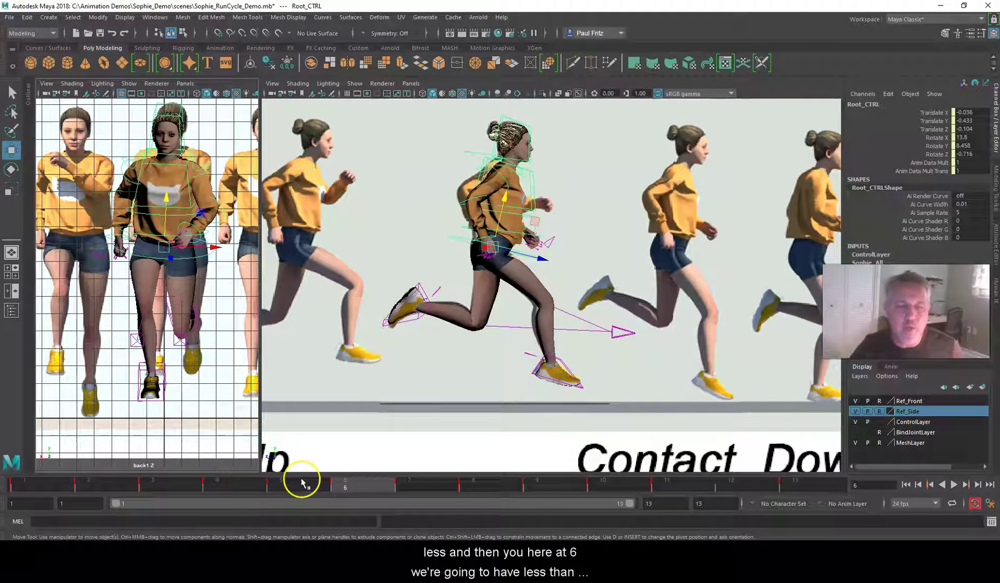
Step: Check the root control's rotation at frame 5 and set its Rotate Y to 8 at frame 6
{"action": "left_click", "coordinate": [297, 480]}
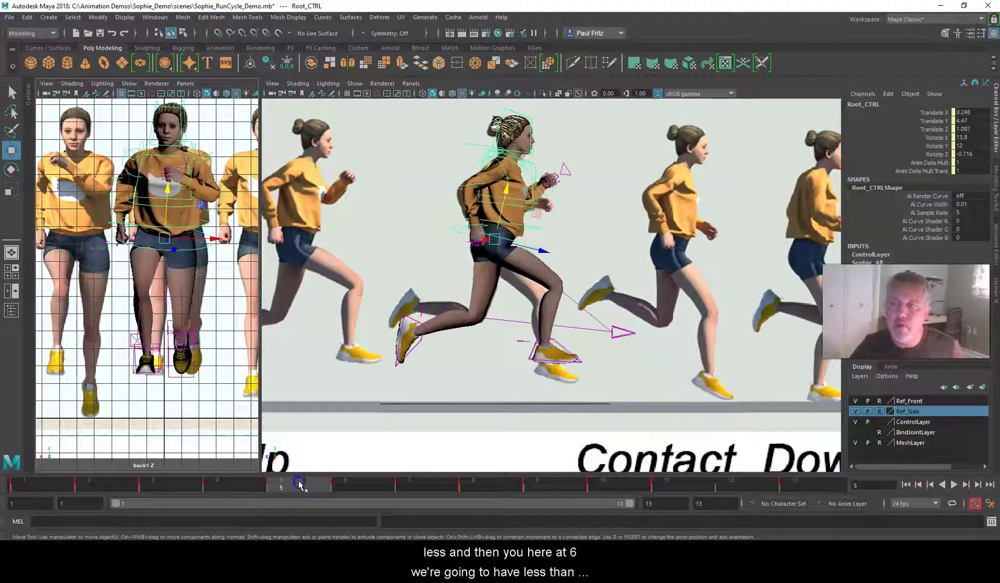
{"action": "left_click", "coordinate": [370, 482]}
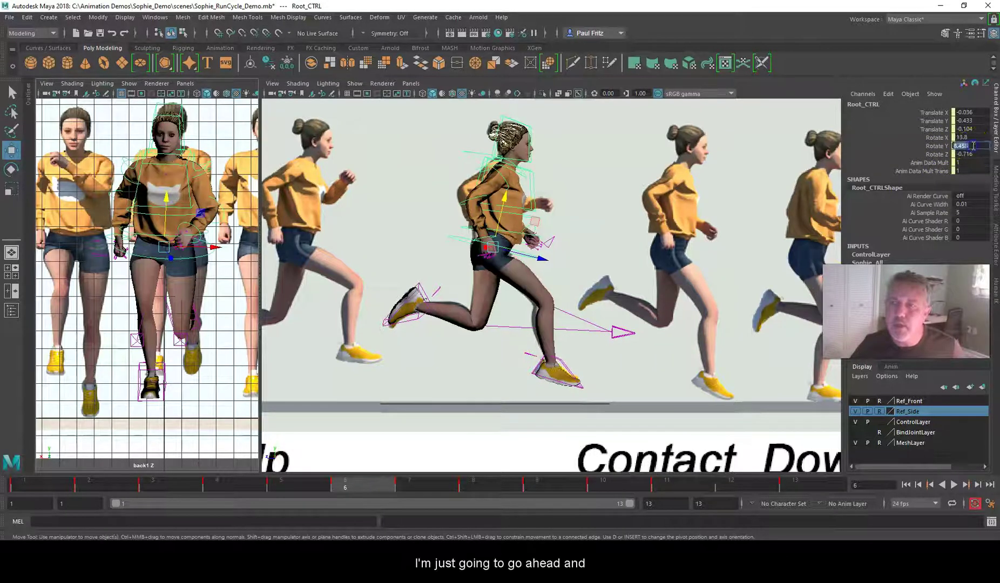
{"action": "type", "text": "8"}
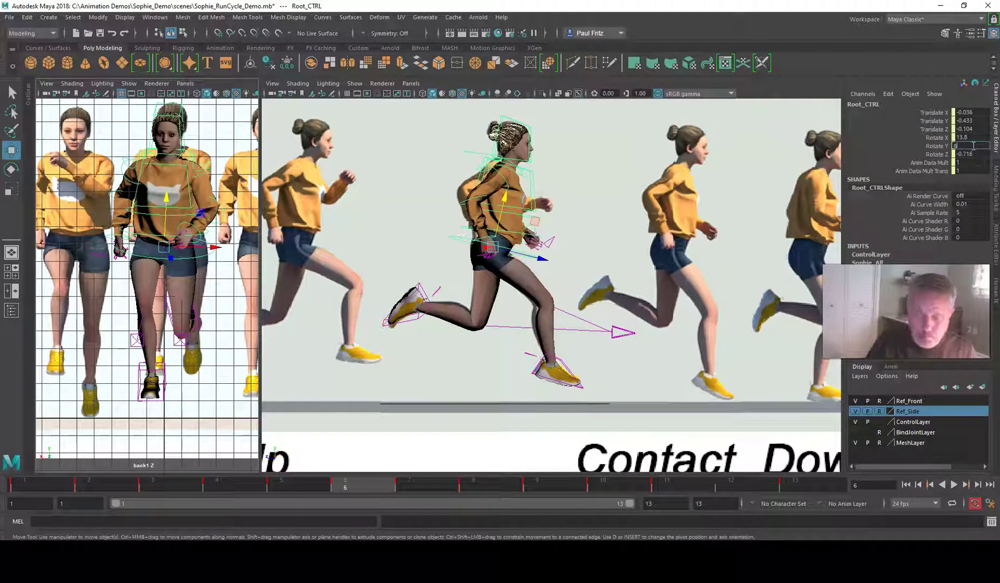
{"action": "key", "text": "Return"}
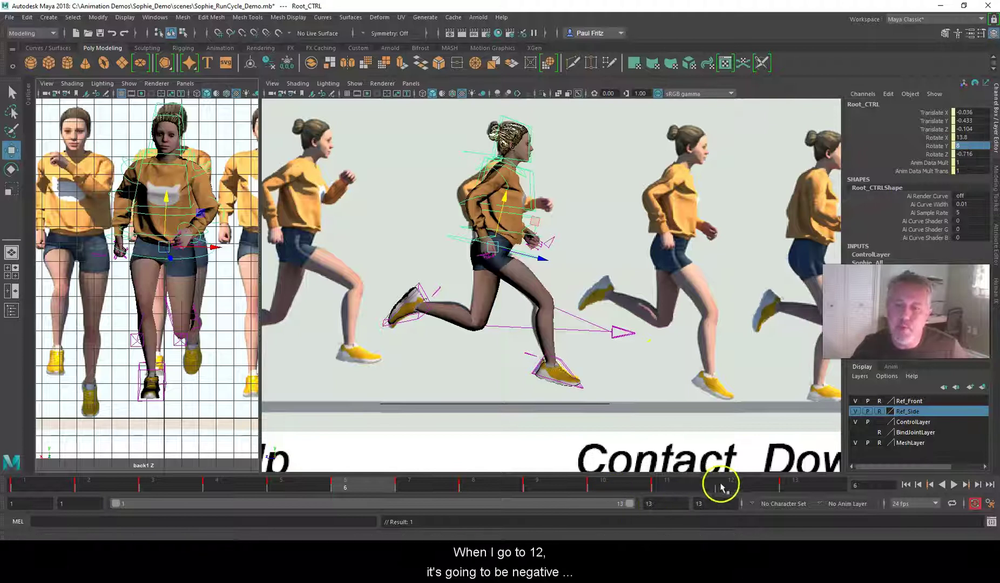
Step: Compare the spine control's rotation at frames 5 and 7 and set its Rotate Y to -10 at frame 6
{"action": "scroll", "coordinate": [133, 235], "scroll_direction": "up", "scroll_amount": 5}
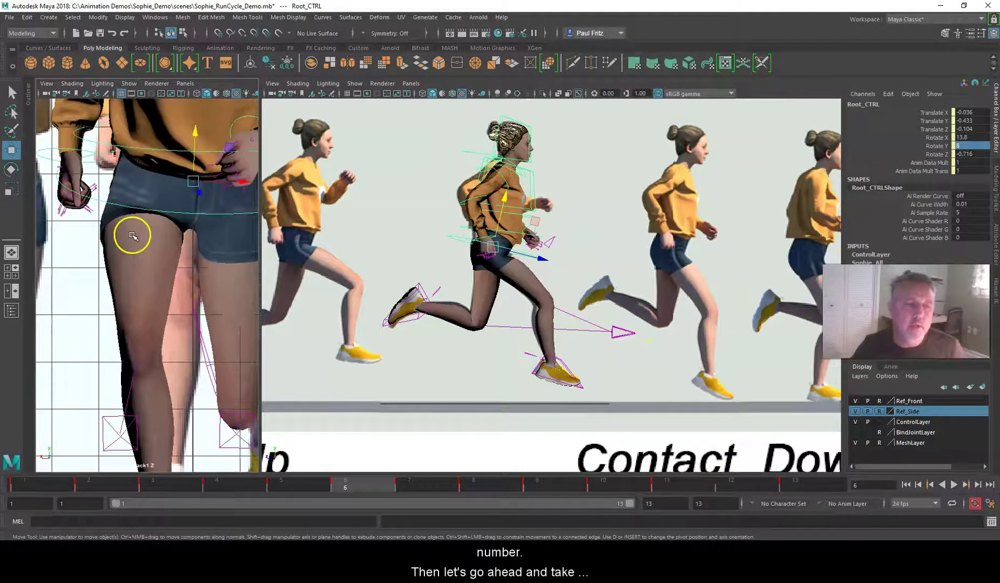
{"action": "scroll", "coordinate": [133, 235], "scroll_direction": "down", "scroll_amount": 2}
{"action": "left_click", "coordinate": [137, 200]}
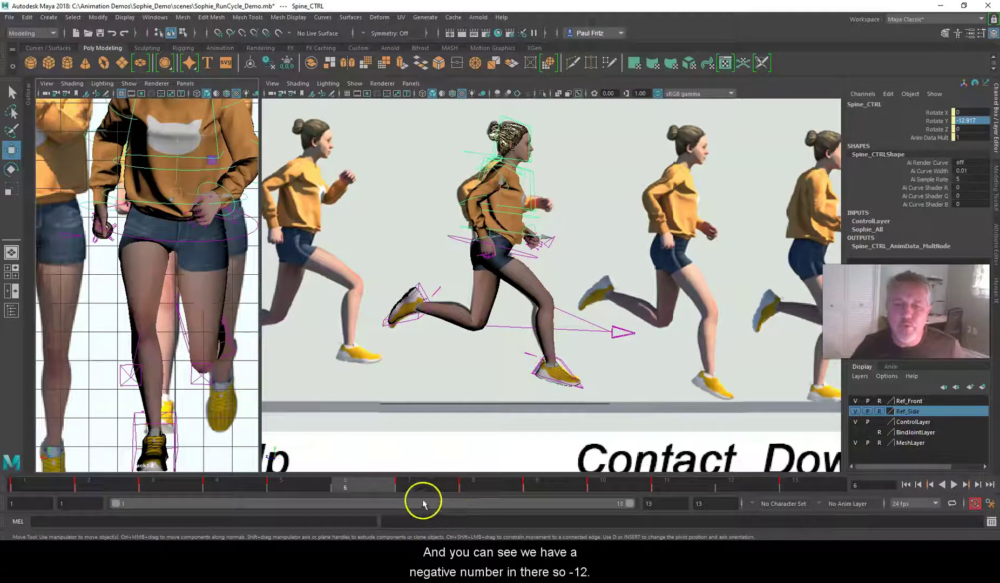
{"action": "left_click", "coordinate": [420, 483]}
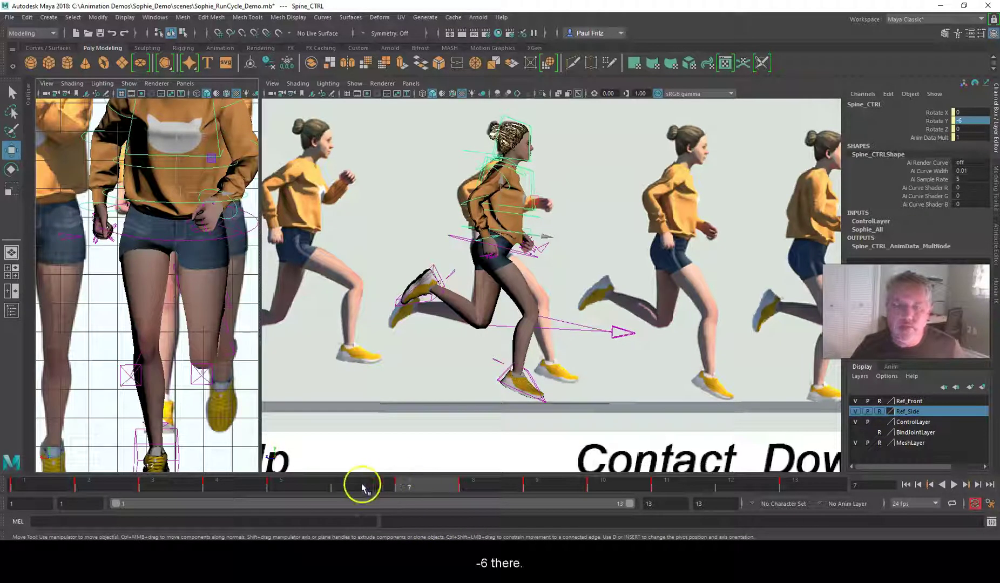
{"action": "left_click", "coordinate": [292, 487]}
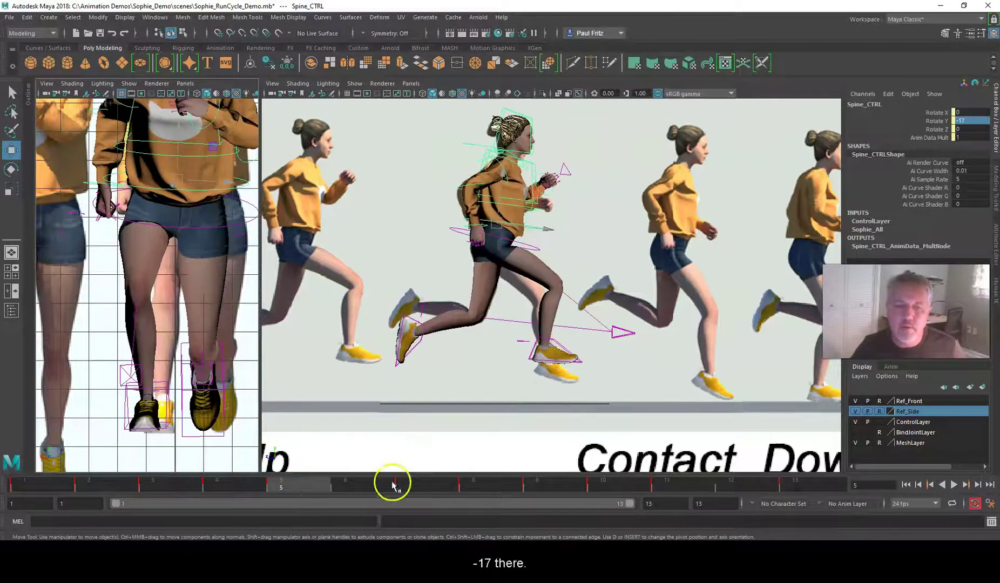
{"action": "left_click", "coordinate": [359, 487]}
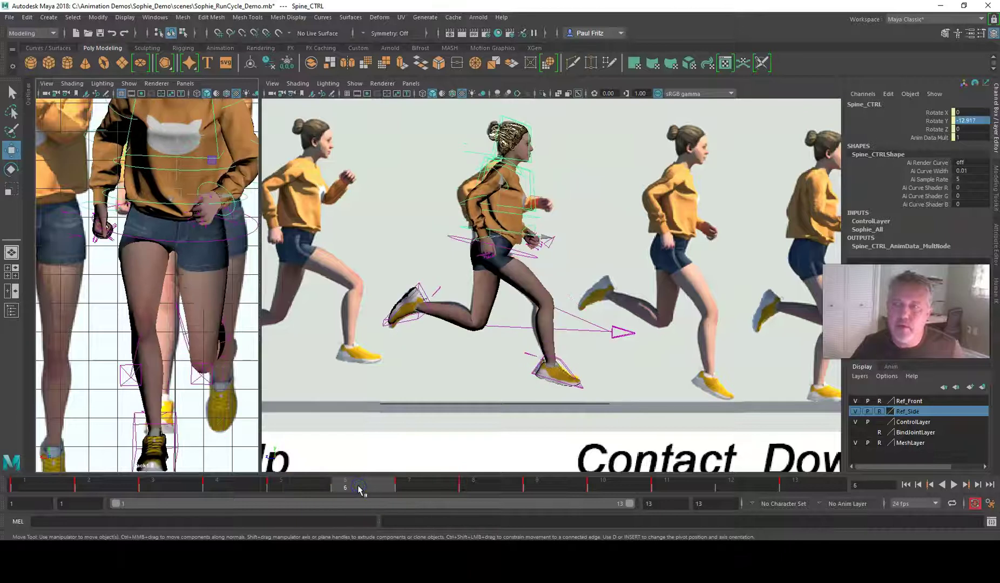
{"action": "left_click", "coordinate": [420, 482]}
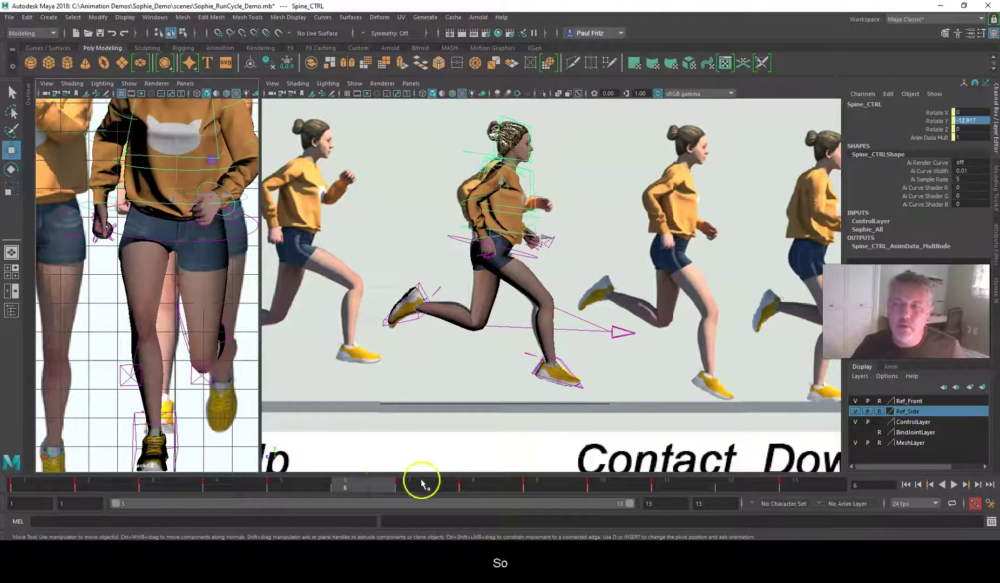
{"action": "left_click", "coordinate": [357, 488]}
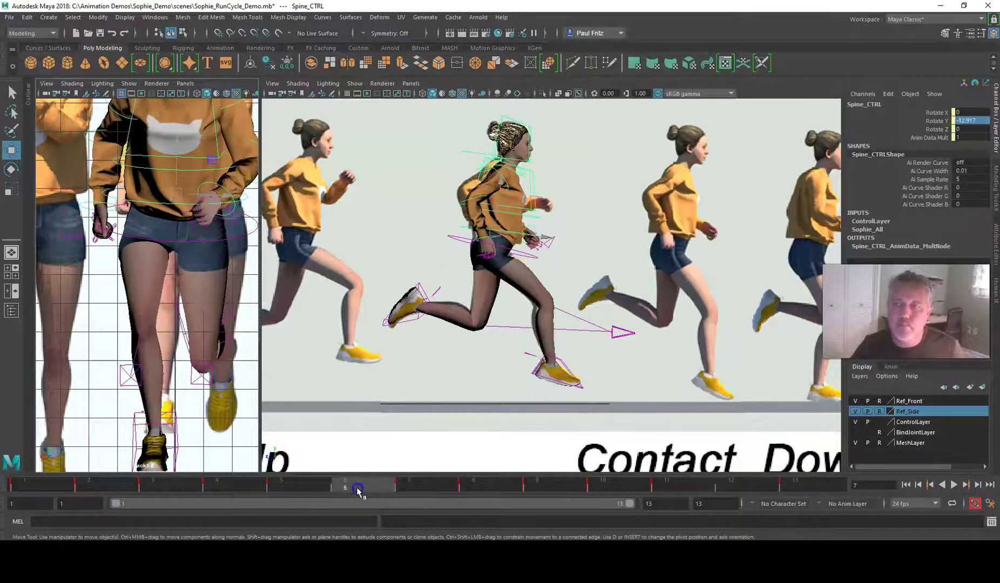
{"action": "double_click", "coordinate": [973, 121]}
{"action": "type", "text": "-10"}
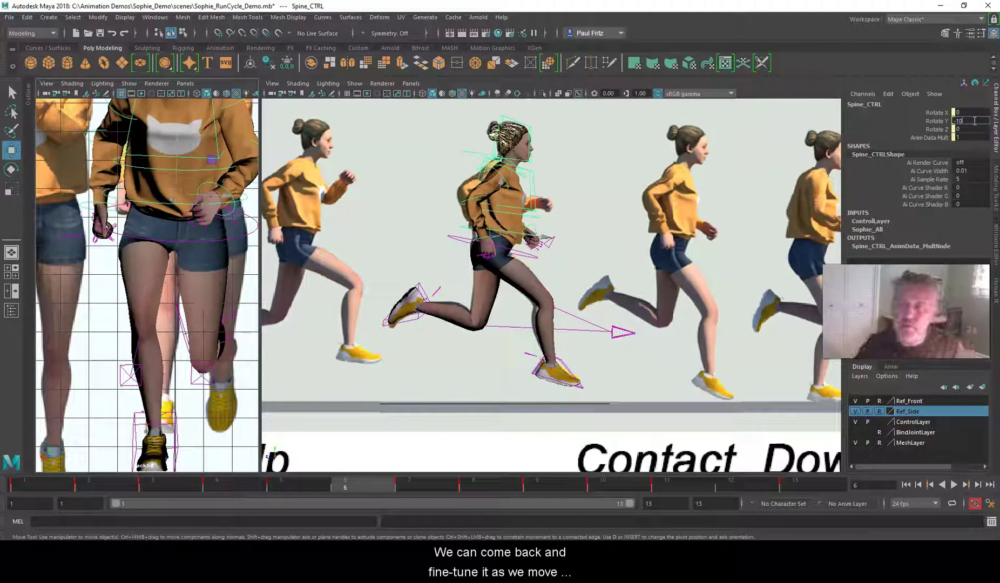
{"action": "key", "text": "Return"}
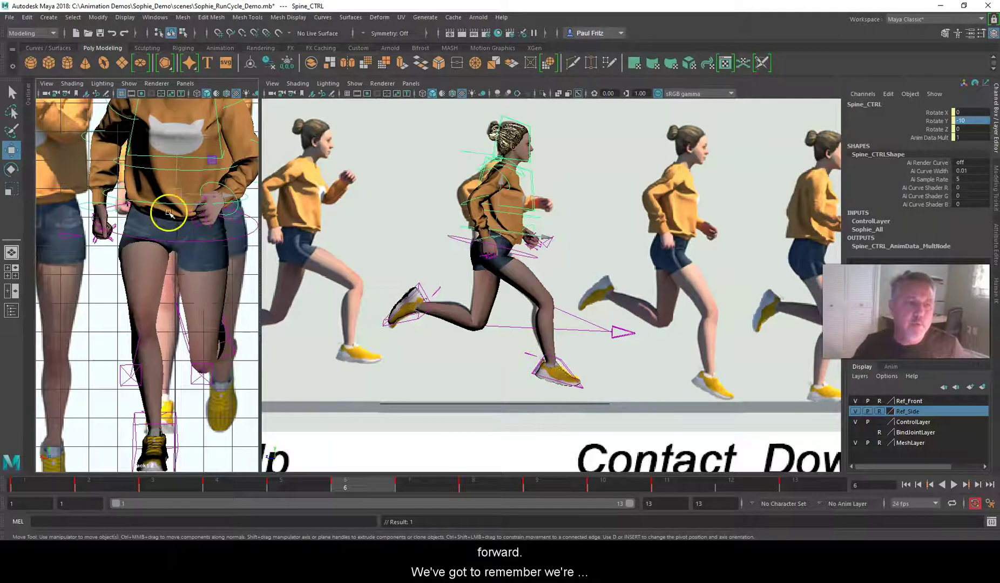
Step: Adjust the right arm FK control's rotation slightly and swing the left arm FK control up and forward to a Rotate Y of about -33 at frame 6
{"action": "scroll", "coordinate": [162, 197], "scroll_direction": "down", "scroll_amount": 2}
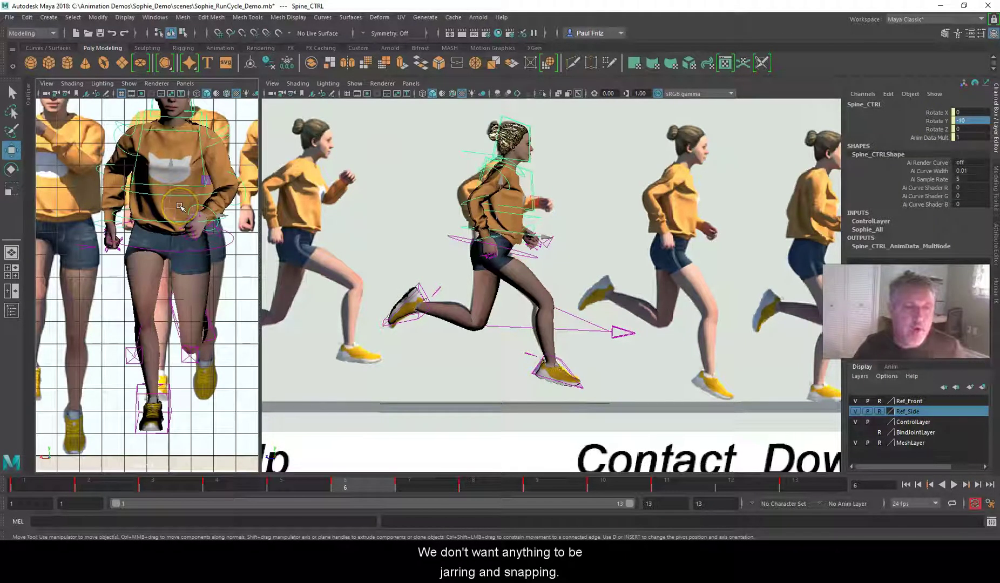
{"action": "left_click", "coordinate": [156, 241]}
{"action": "left_click", "coordinate": [245, 262]}
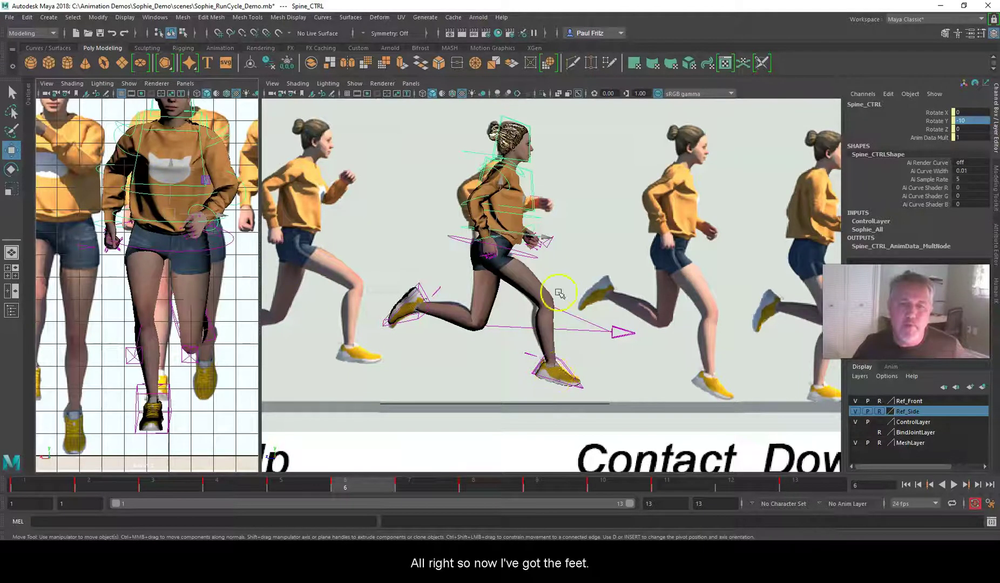
{"action": "scroll", "coordinate": [199, 254], "scroll_direction": "up", "scroll_amount": 5}
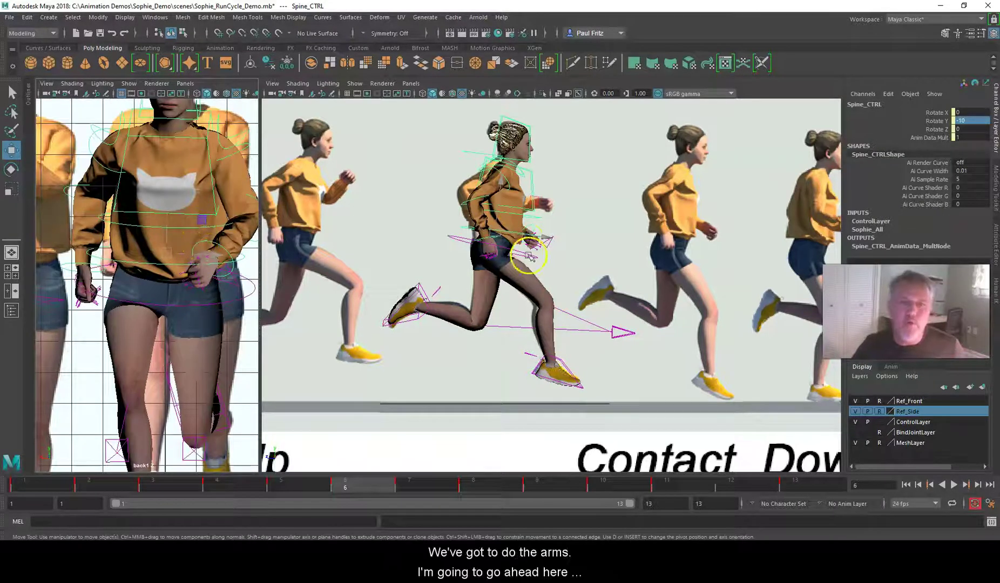
{"action": "left_click", "coordinate": [508, 183]}
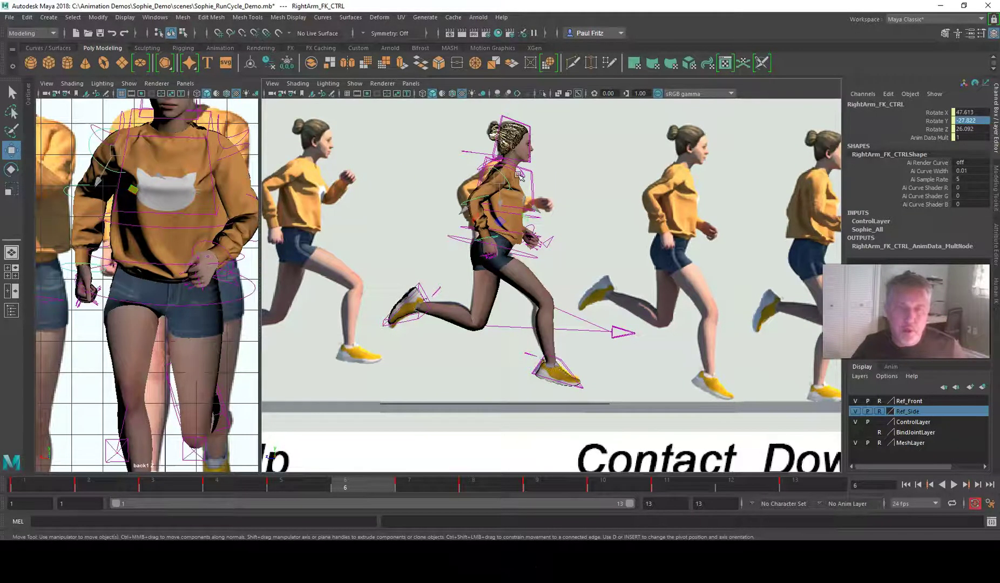
{"action": "scroll", "coordinate": [518, 175], "scroll_direction": "up", "scroll_amount": 2}
{"action": "key", "text": "e"}
{"action": "left_click_drag", "start_coordinate": [533, 130], "coordinate": [533, 141]}
{"action": "left_click", "coordinate": [239, 152]}
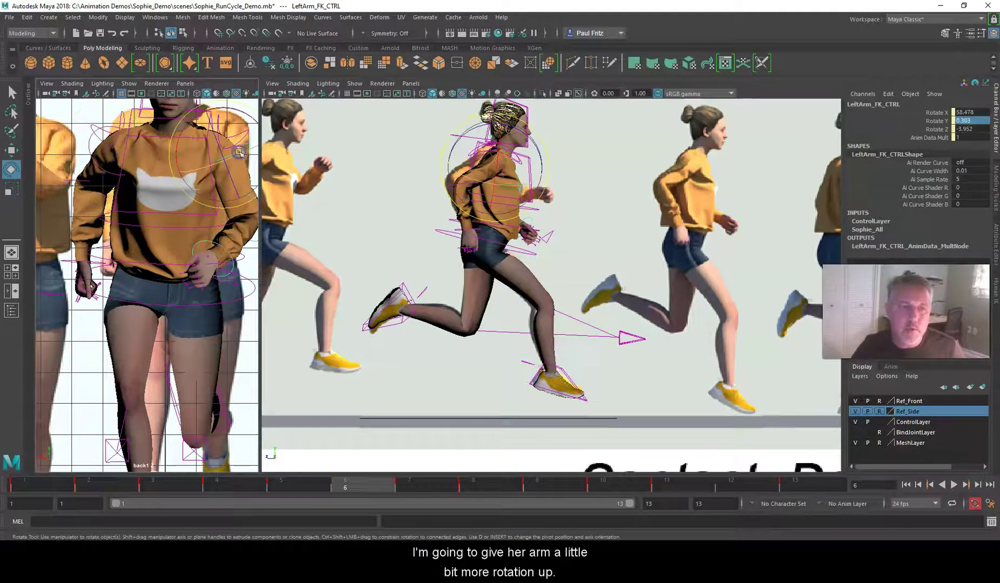
{"action": "left_click_drag", "start_coordinate": [546, 181], "coordinate": [549, 147]}
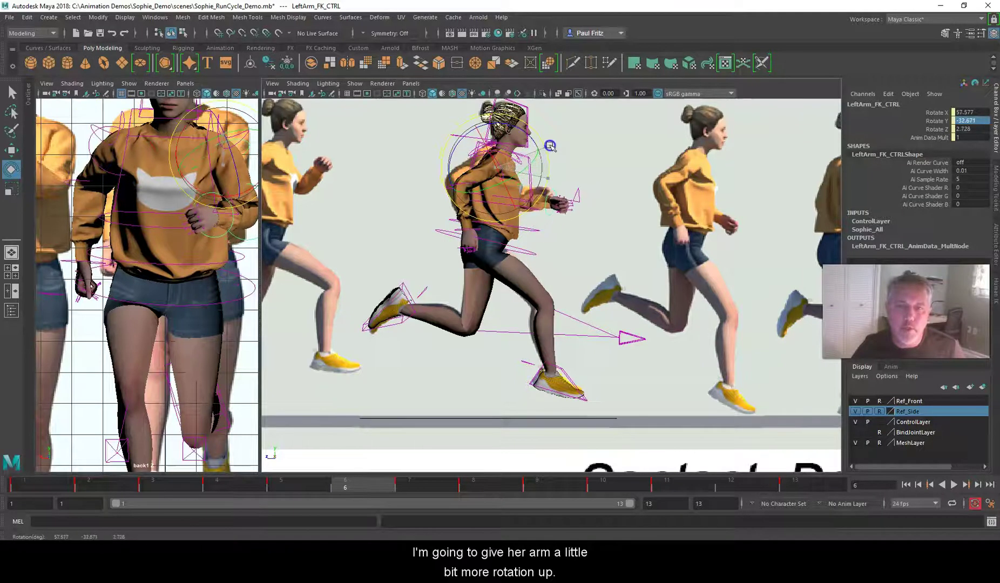
Step: Step back and forth through frames 5 to 8 to examine how the left arm swings between the key poses
{"action": "left_click", "coordinate": [409, 487]}
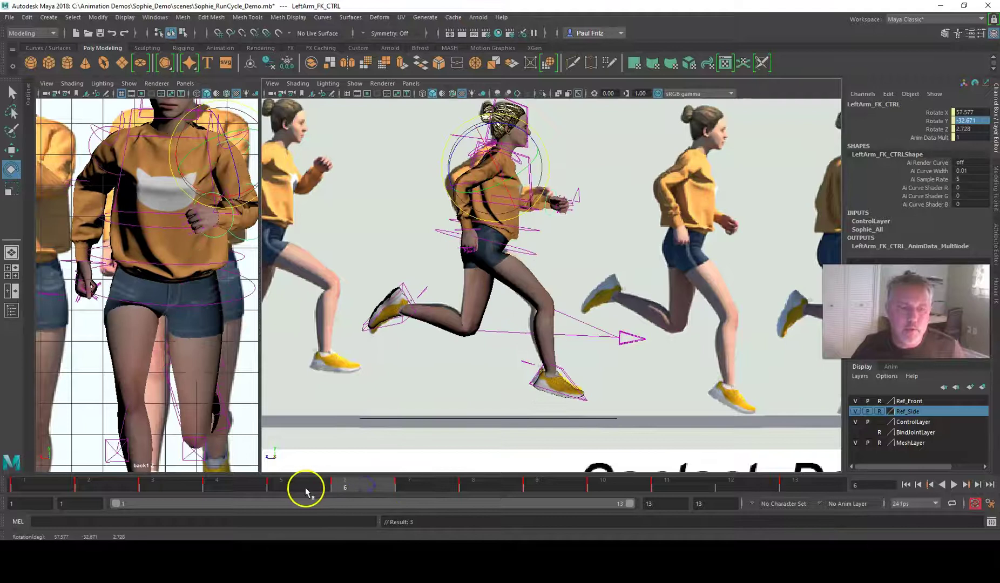
{"action": "left_click", "coordinate": [302, 489]}
{"action": "left_click", "coordinate": [344, 485]}
{"action": "left_click", "coordinate": [409, 485]}
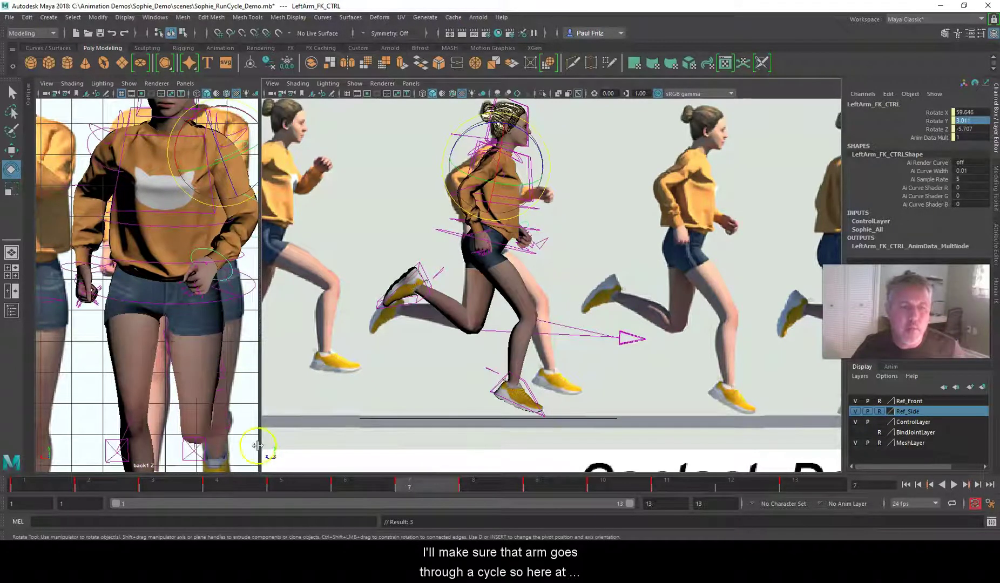
{"action": "left_click", "coordinate": [279, 488]}
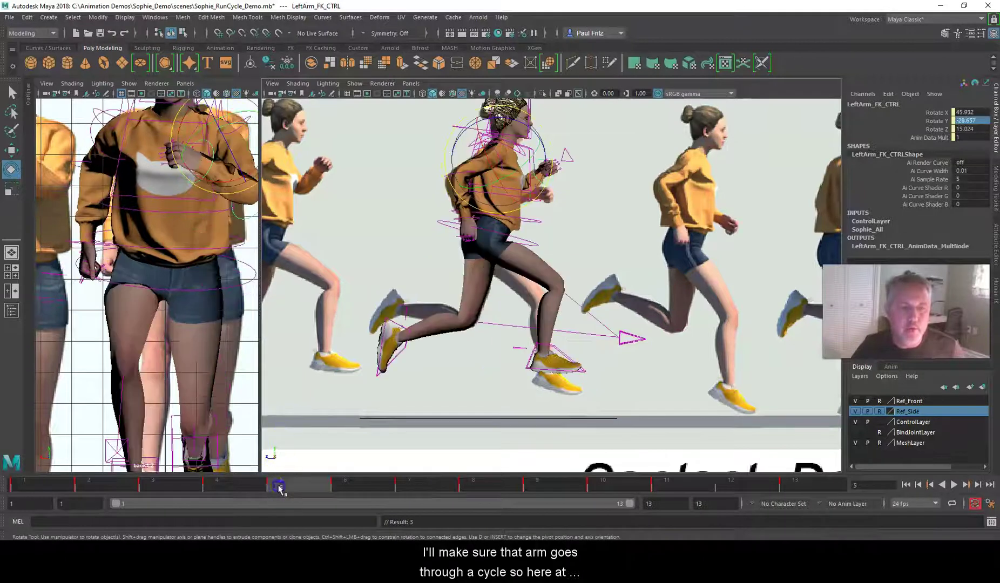
{"action": "left_click", "coordinate": [362, 486]}
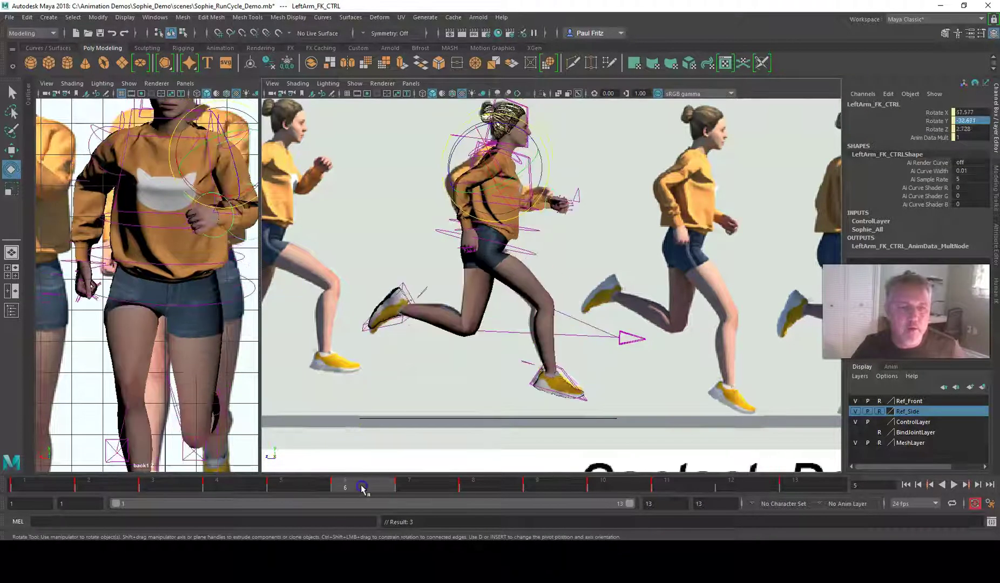
{"action": "left_click", "coordinate": [427, 480]}
{"action": "left_click", "coordinate": [490, 487]}
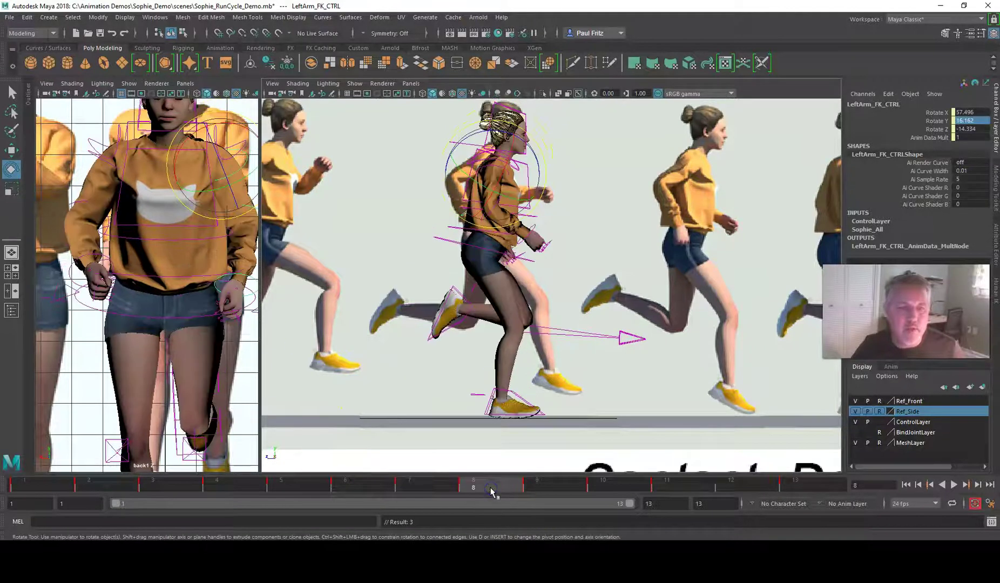
{"action": "left_click", "coordinate": [305, 485]}
{"action": "left_click", "coordinate": [357, 487]}
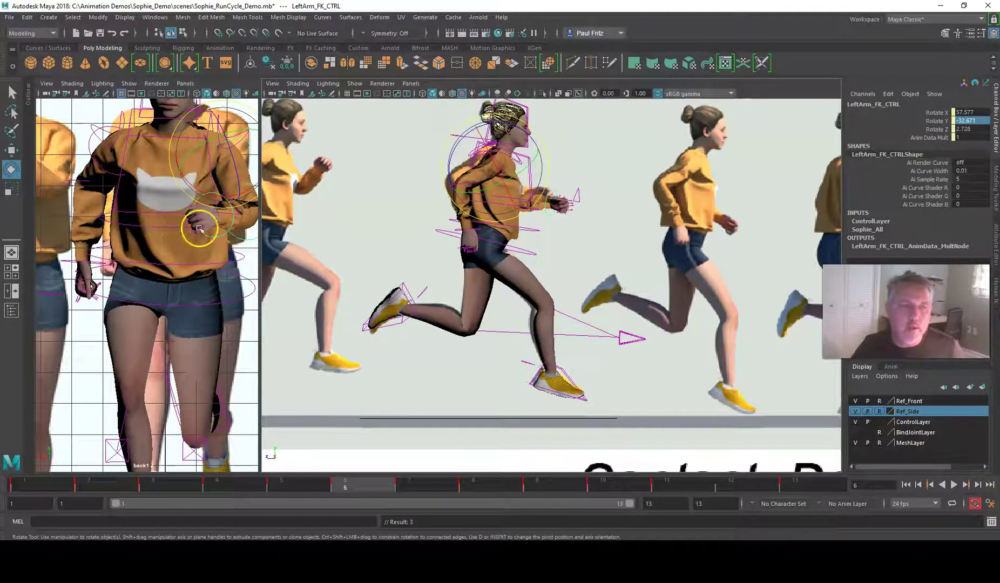
{"action": "left_click", "coordinate": [310, 487]}
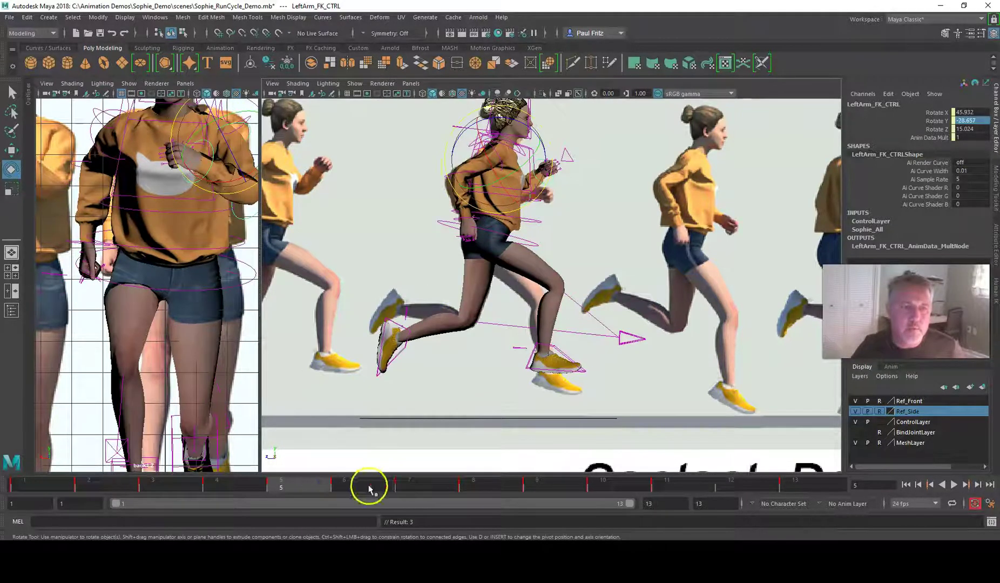
{"action": "left_click", "coordinate": [368, 486]}
{"action": "left_click", "coordinate": [425, 487]}
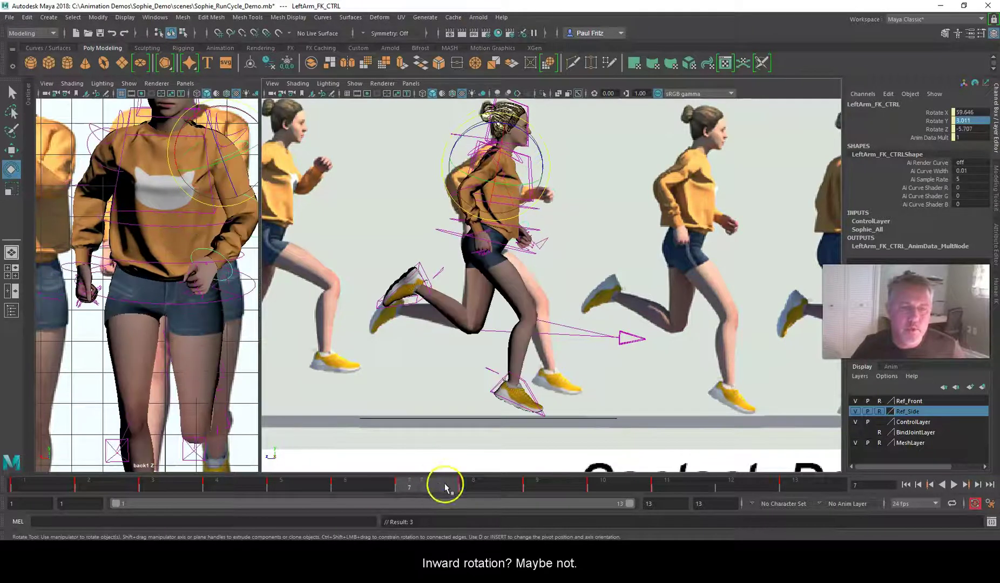
{"action": "left_click", "coordinate": [473, 485]}
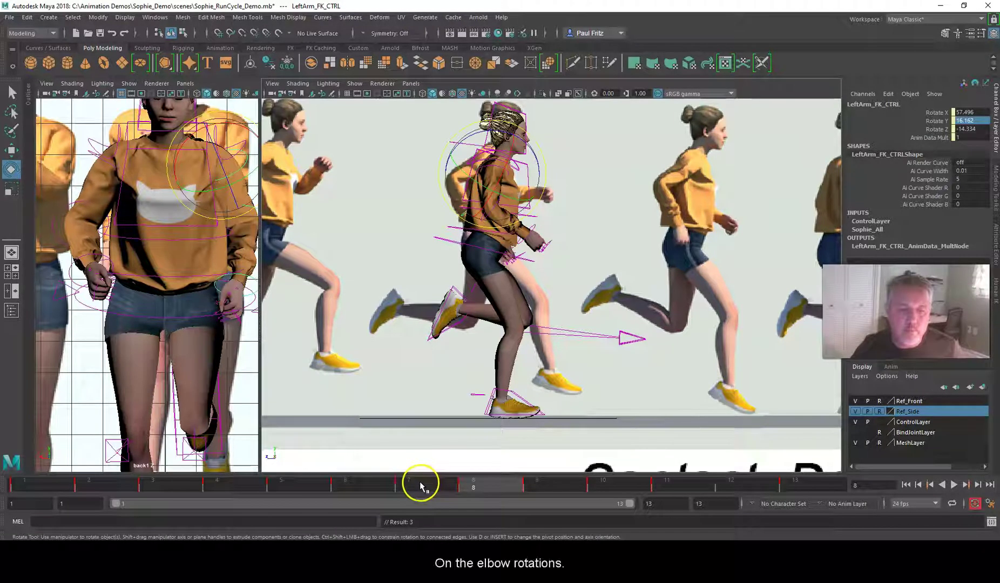
Step: Set keys on the left and right forearm FK controls at frame 6, checking both upper arm controls in between
{"action": "left_click", "coordinate": [346, 486]}
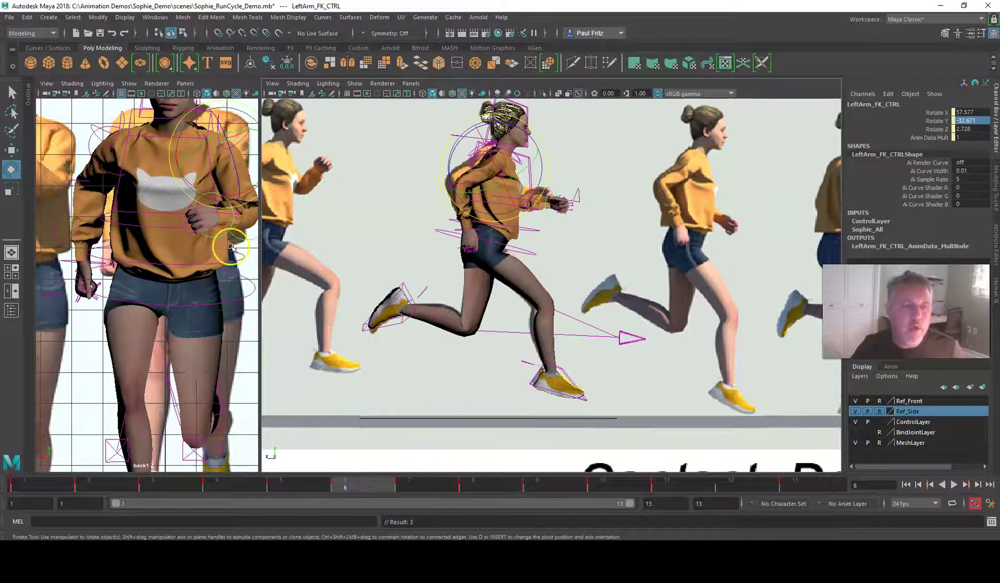
{"action": "left_click", "coordinate": [254, 245]}
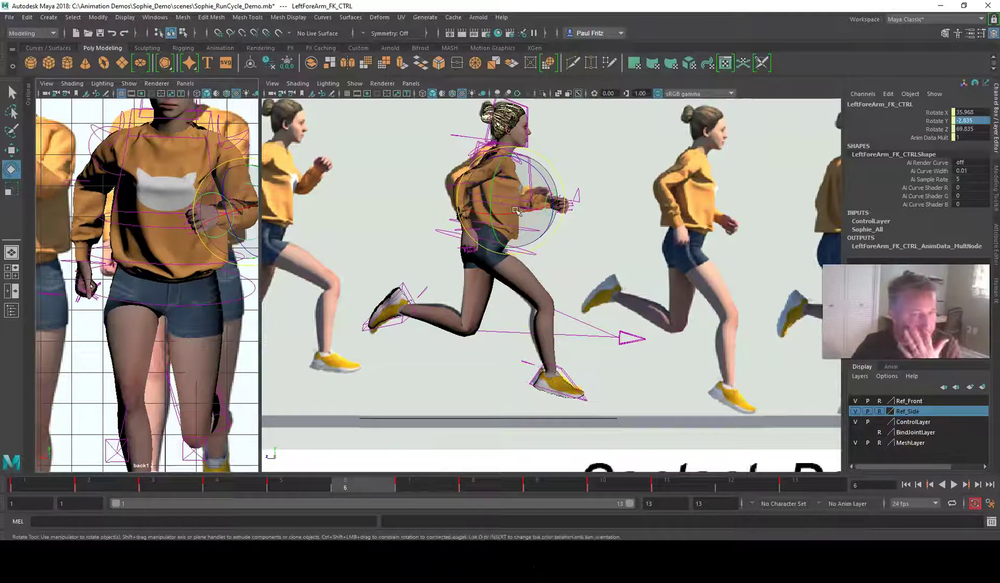
{"action": "key", "text": "s"}
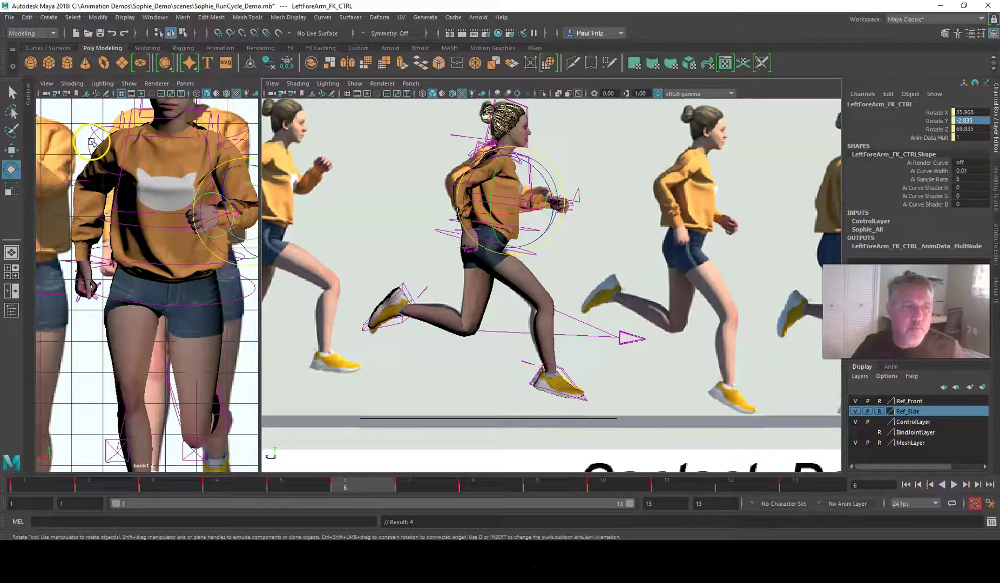
{"action": "left_click", "coordinate": [89, 142]}
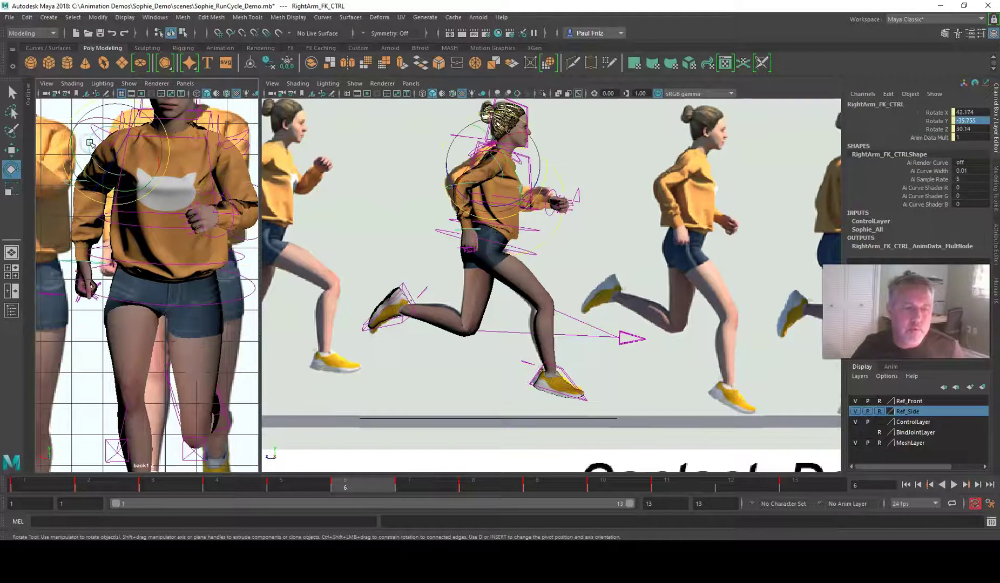
{"action": "left_click", "coordinate": [249, 144]}
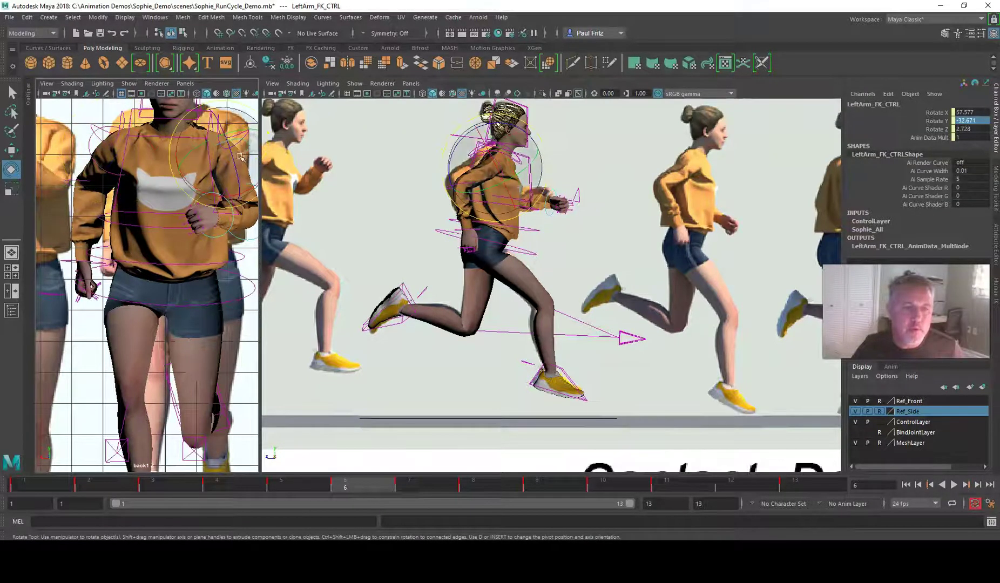
{"action": "left_click", "coordinate": [89, 145]}
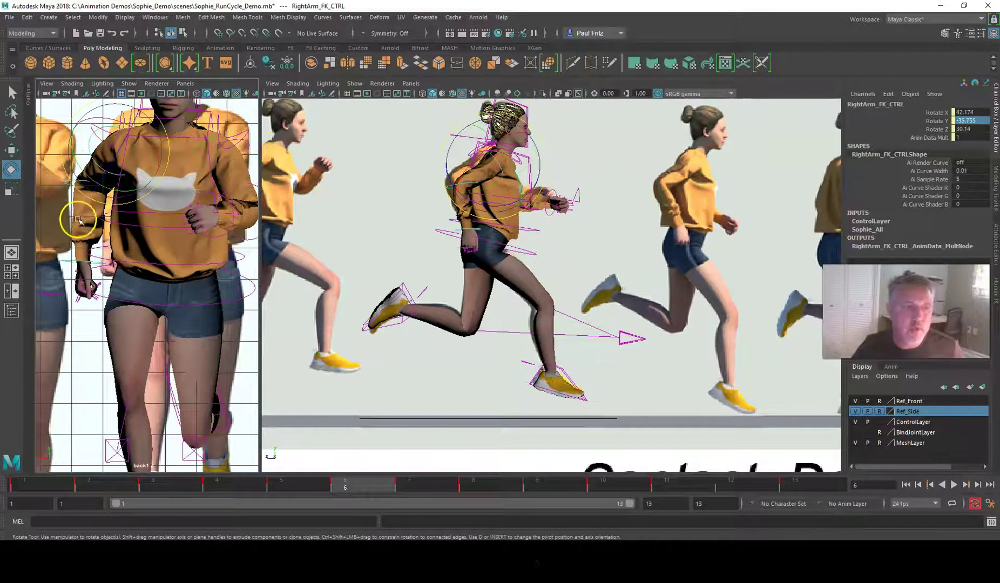
{"action": "left_click", "coordinate": [67, 188]}
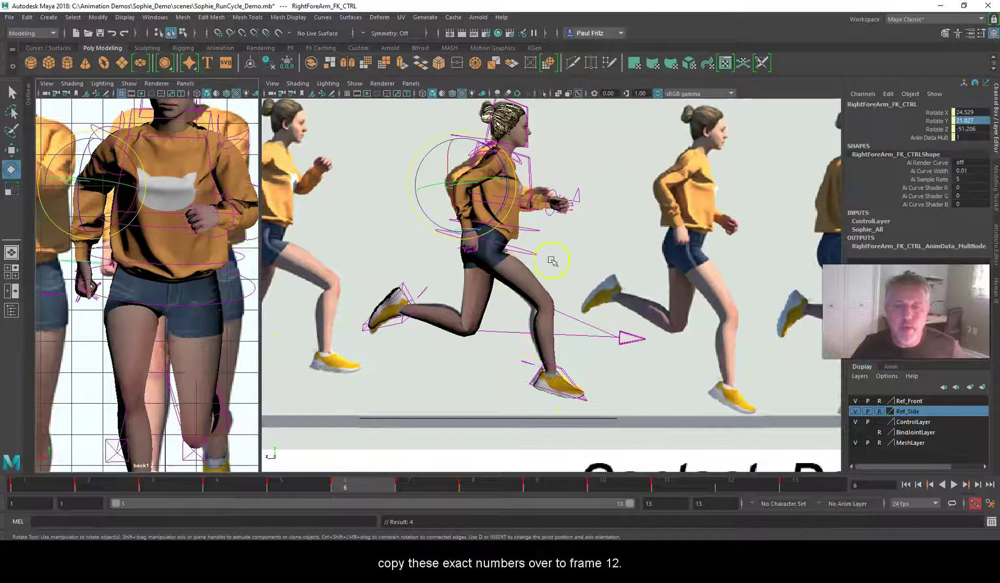
Step: Copy the right foot IK control's key from frame 6 and paste it onto the left foot IK control at frame 12
{"action": "left_click", "coordinate": [731, 486]}
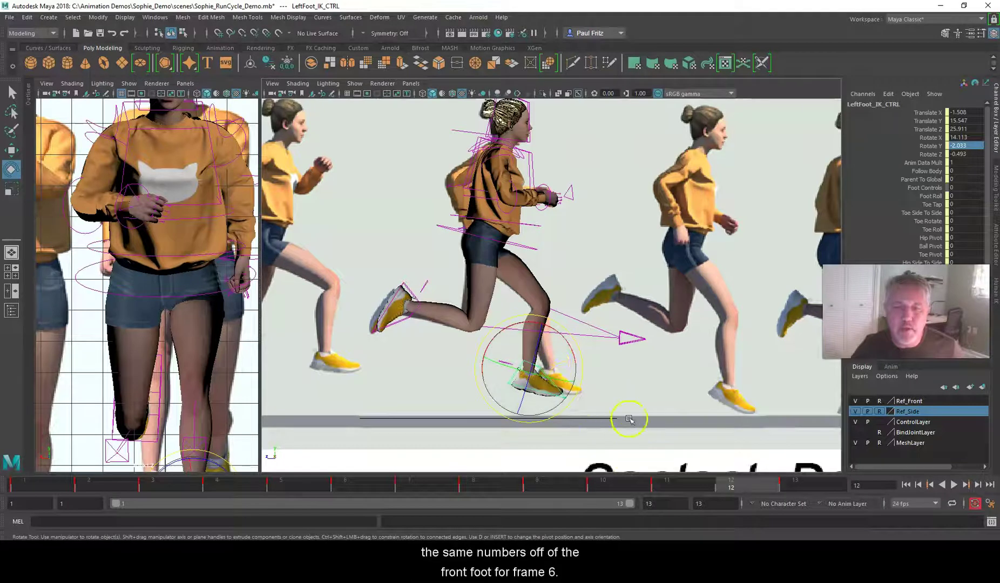
{"action": "left_click", "coordinate": [351, 483]}
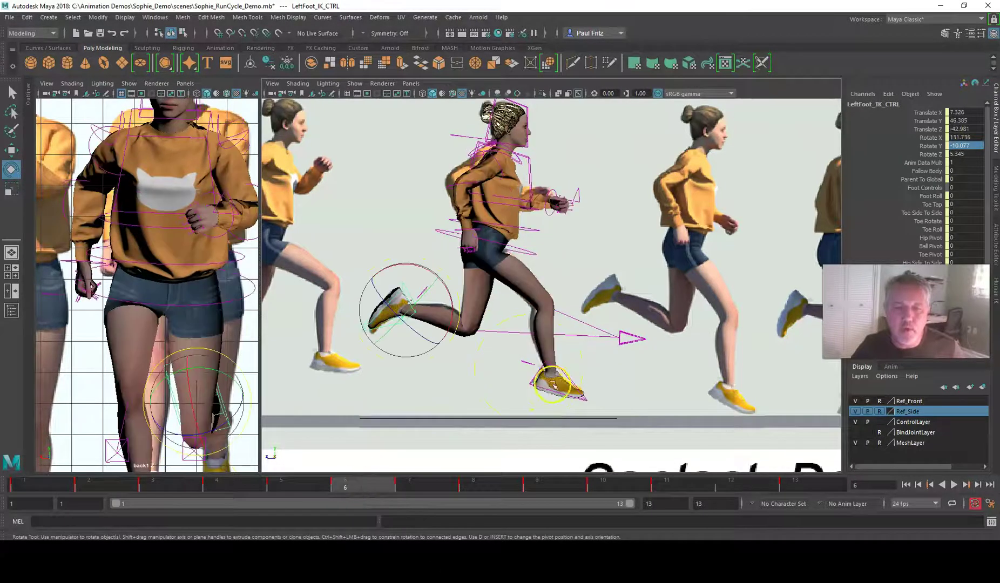
{"action": "left_click", "coordinate": [561, 374]}
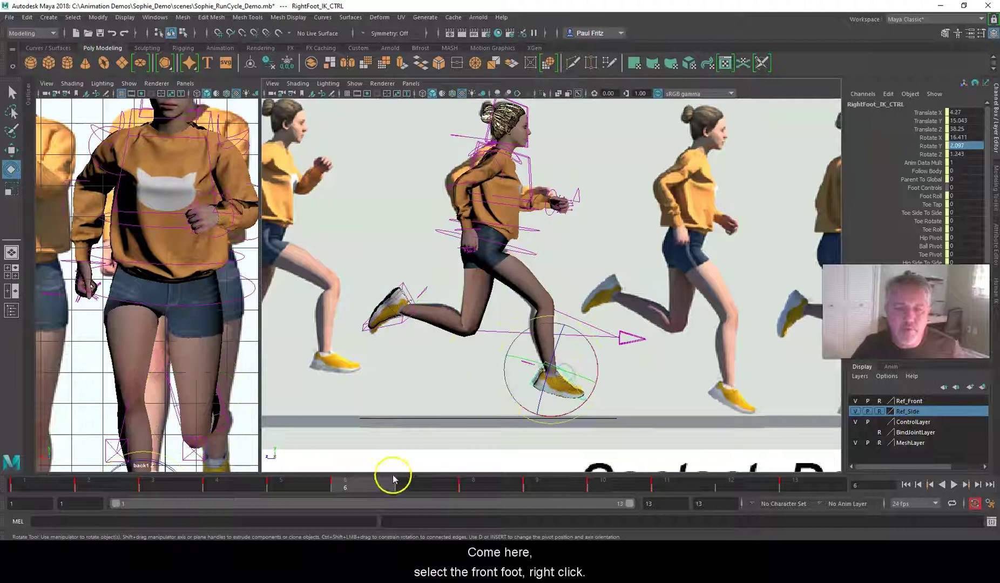
{"action": "right_click", "coordinate": [375, 486]}
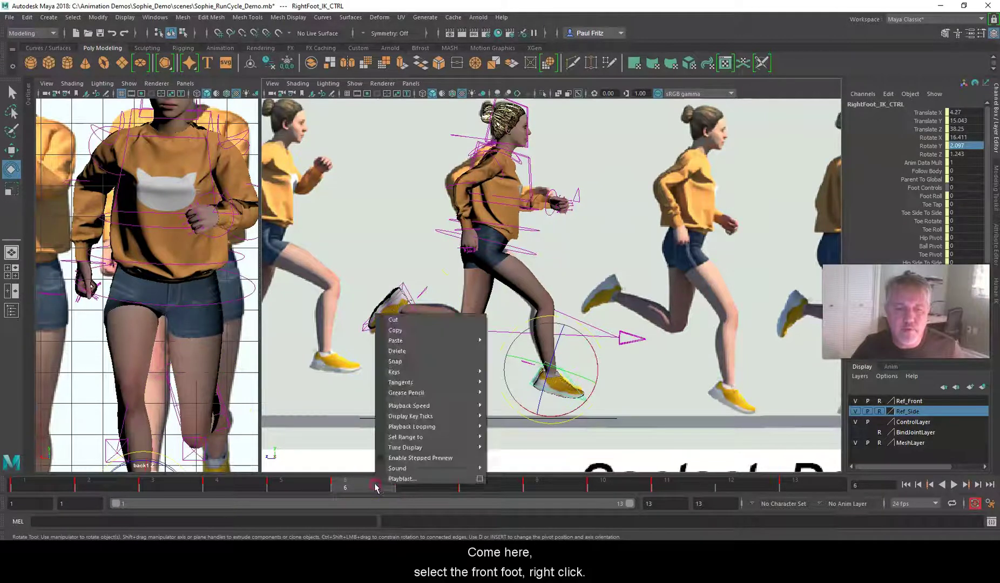
{"action": "left_click", "coordinate": [400, 330]}
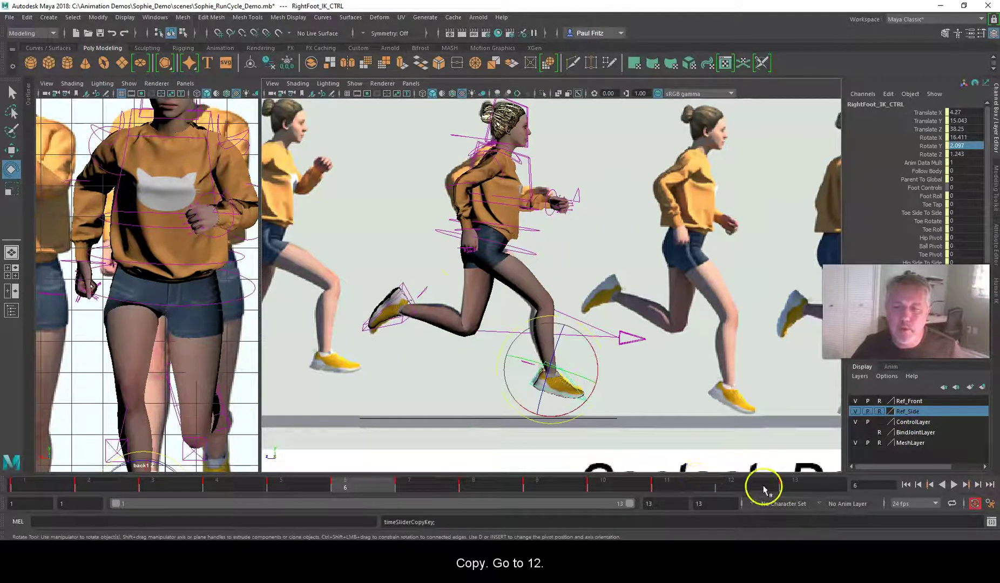
{"action": "left_click", "coordinate": [737, 485]}
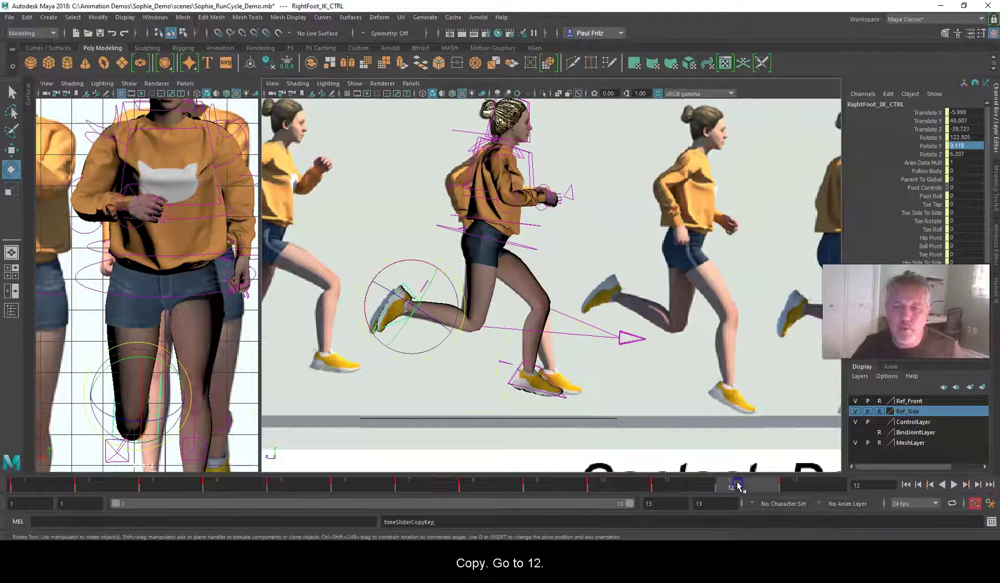
{"action": "left_click", "coordinate": [544, 380]}
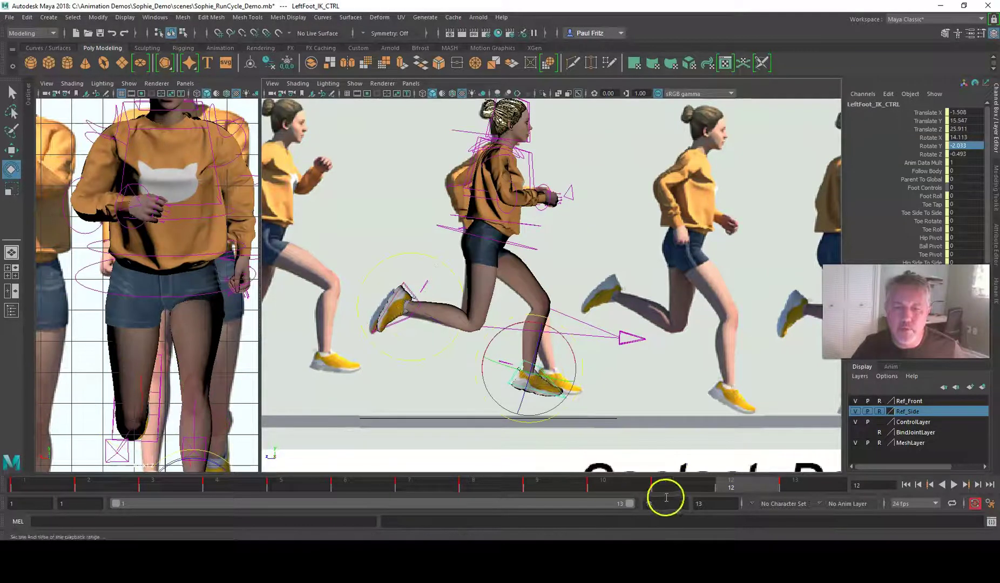
{"action": "right_click", "coordinate": [734, 489]}
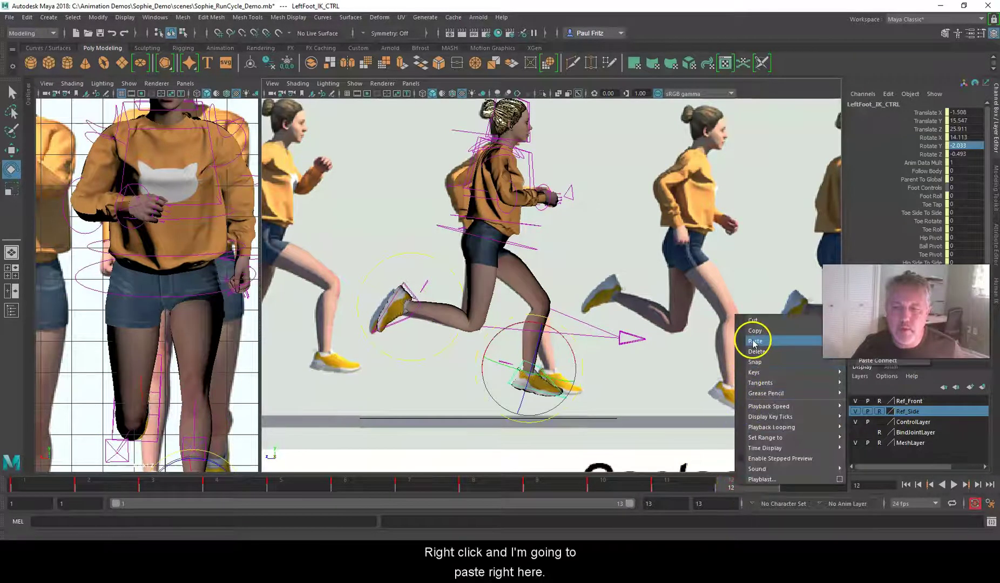
{"action": "left_click", "coordinate": [862, 360]}
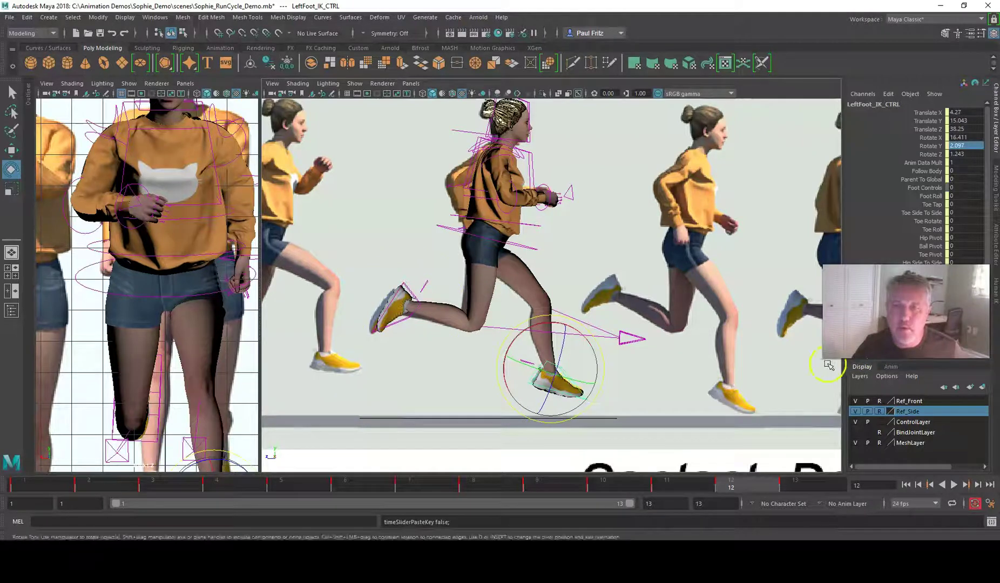
Step: Mirror the left foot IK control's sideways position at frame 12 by setting its Translate X to -4.27
{"action": "scroll", "coordinate": [143, 353], "scroll_direction": "down", "scroll_amount": 4}
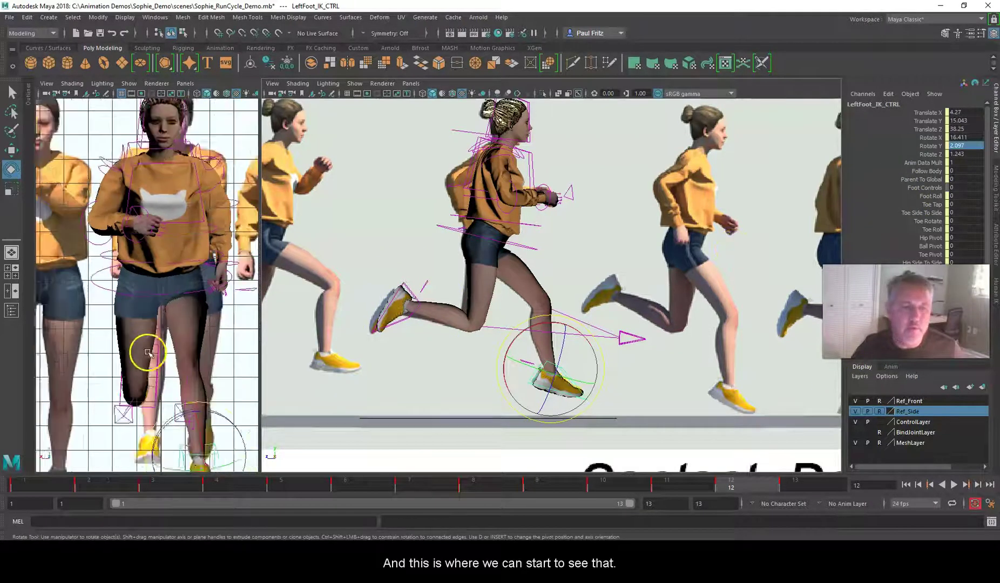
{"action": "scroll", "coordinate": [166, 361], "scroll_direction": "up", "scroll_amount": 5}
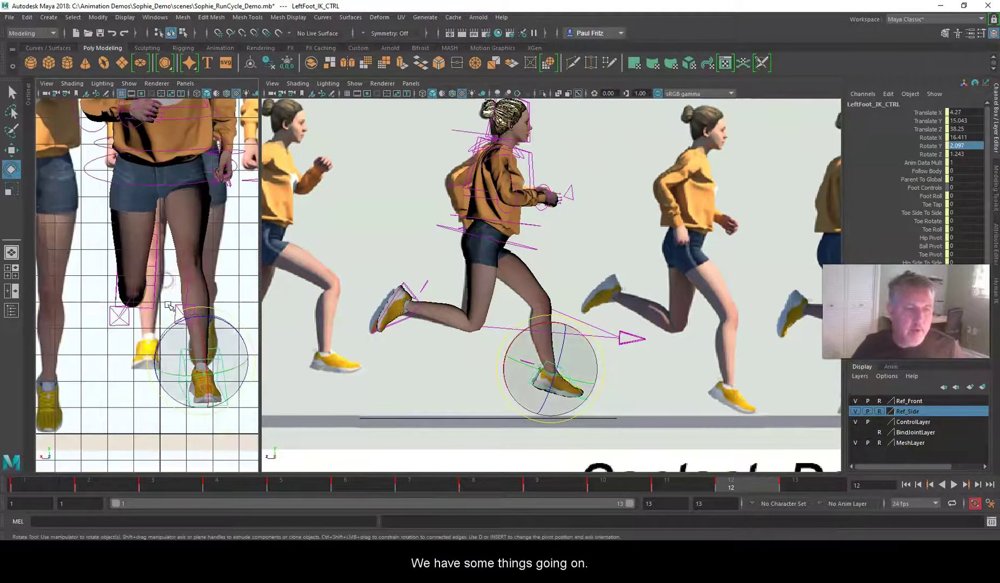
{"action": "left_click", "coordinate": [210, 369]}
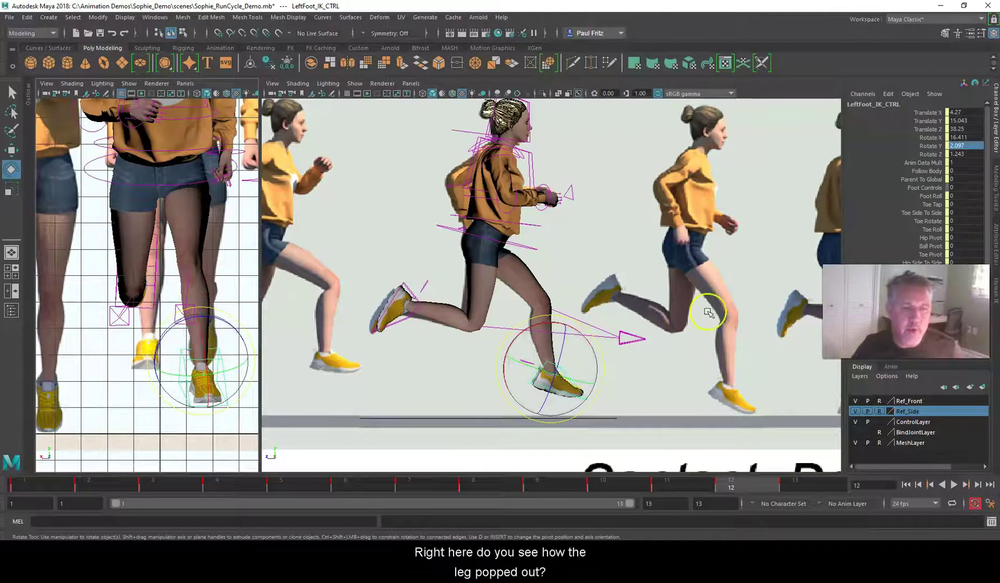
{"action": "double_click", "coordinate": [951, 113]}
{"action": "left_click", "coordinate": [949, 108]}
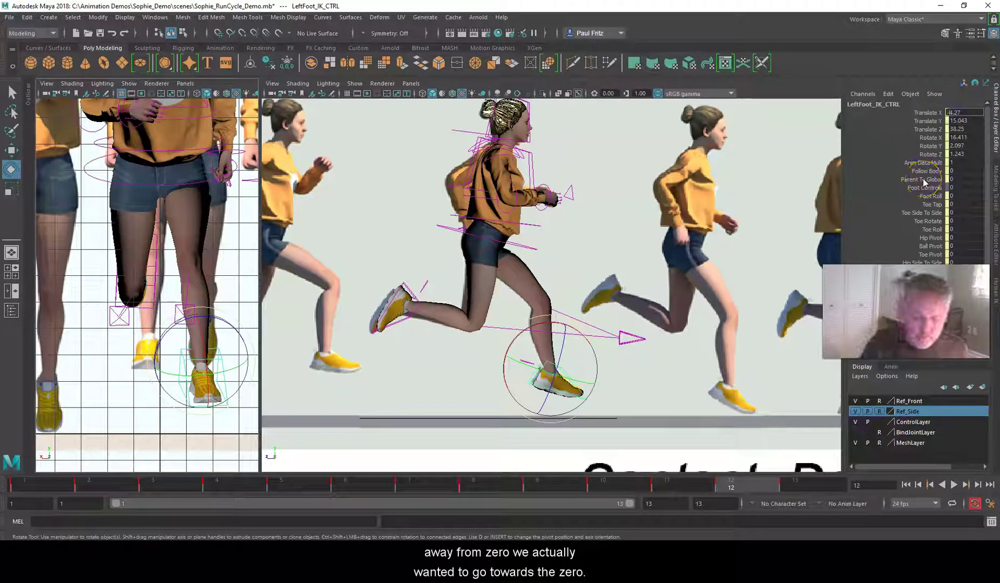
{"action": "type", "text": "-"}
{"action": "key", "text": "Return"}
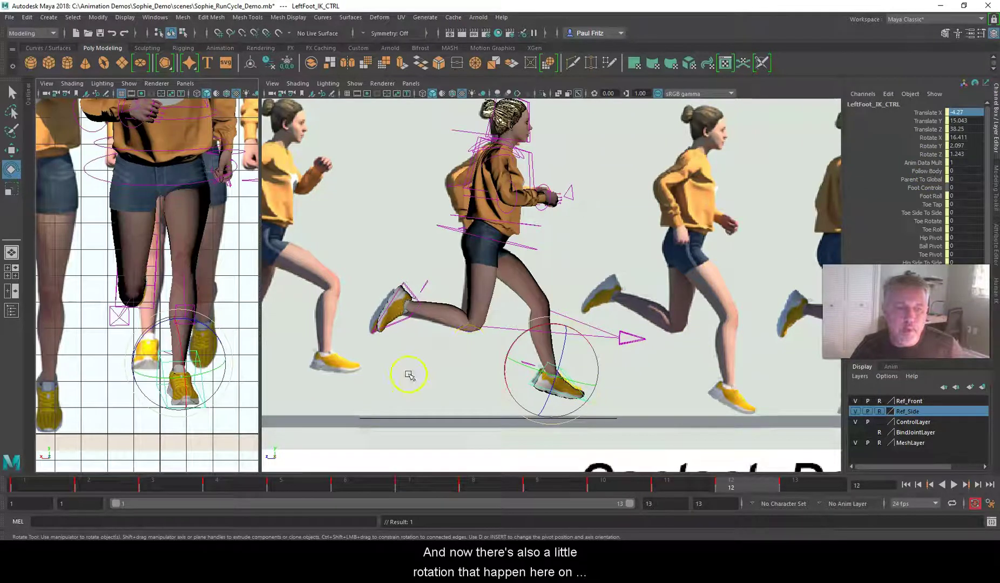
Step: Set the left foot IK control's Rotate Y to -2.097 and Rotate Z to -1.243 at frame 12
{"action": "left_click", "coordinate": [503, 371]}
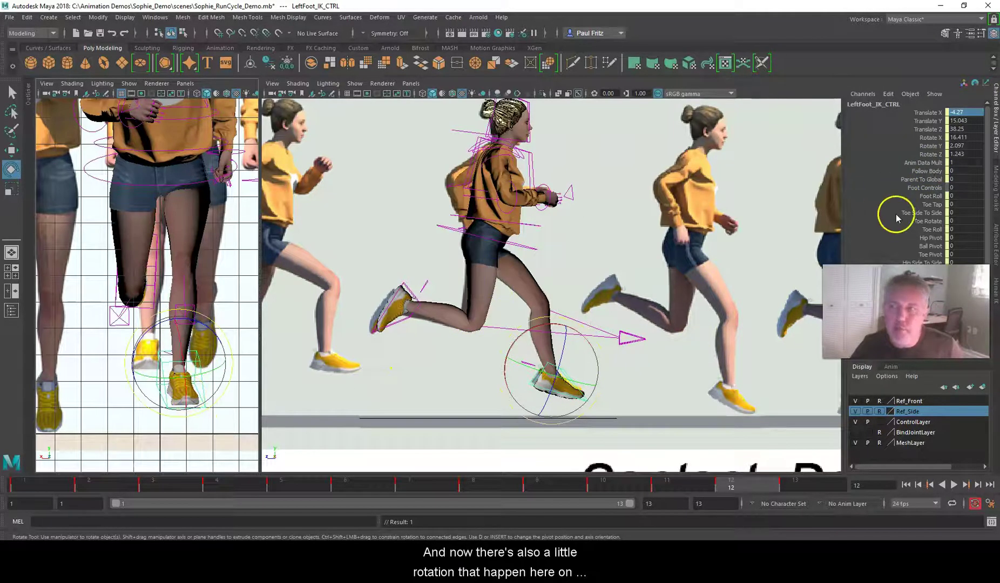
{"action": "left_click", "coordinate": [953, 145]}
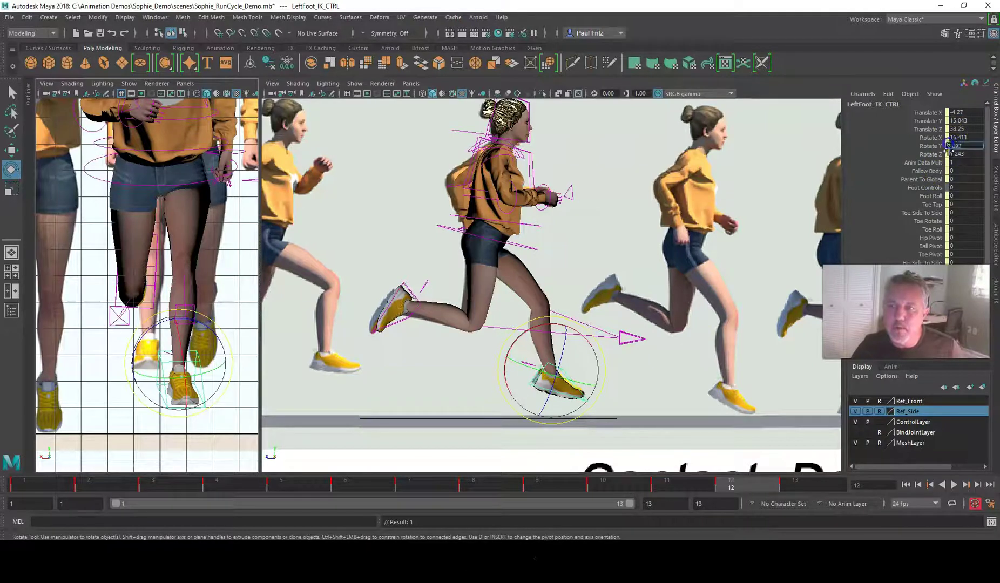
{"action": "type", "text": "-2.097"}
{"action": "key", "text": "Return"}
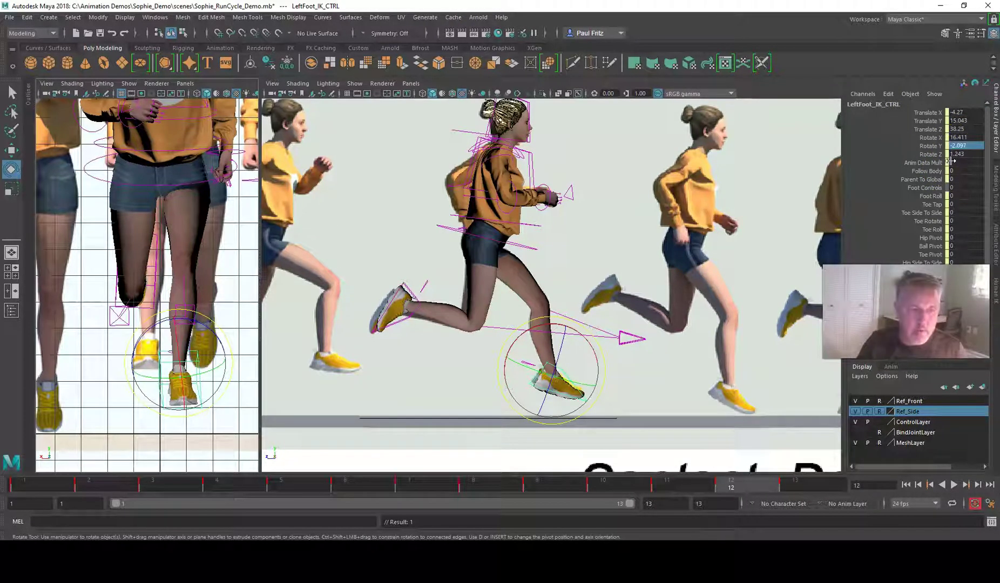
{"action": "left_click", "coordinate": [939, 172]}
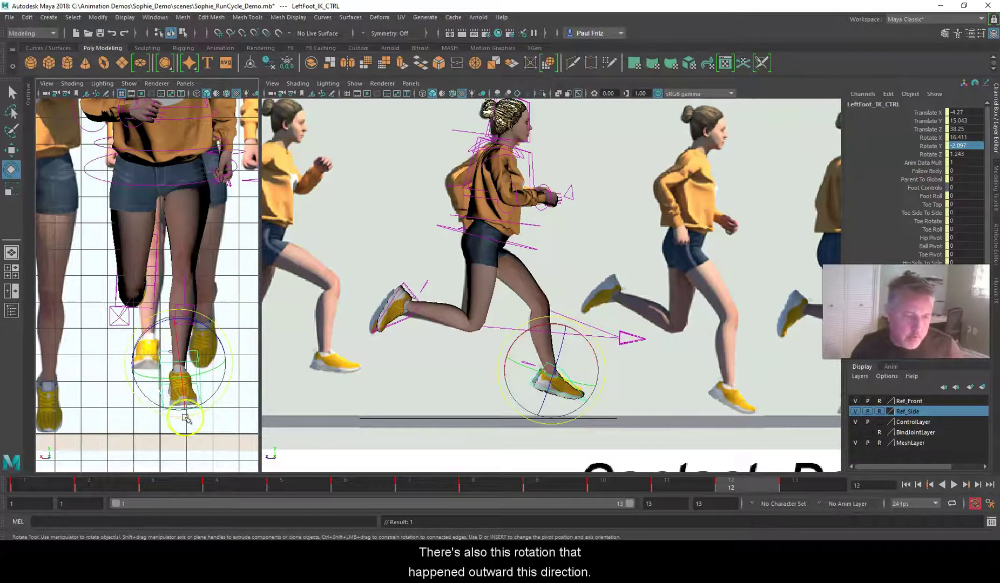
{"action": "left_click", "coordinate": [192, 408]}
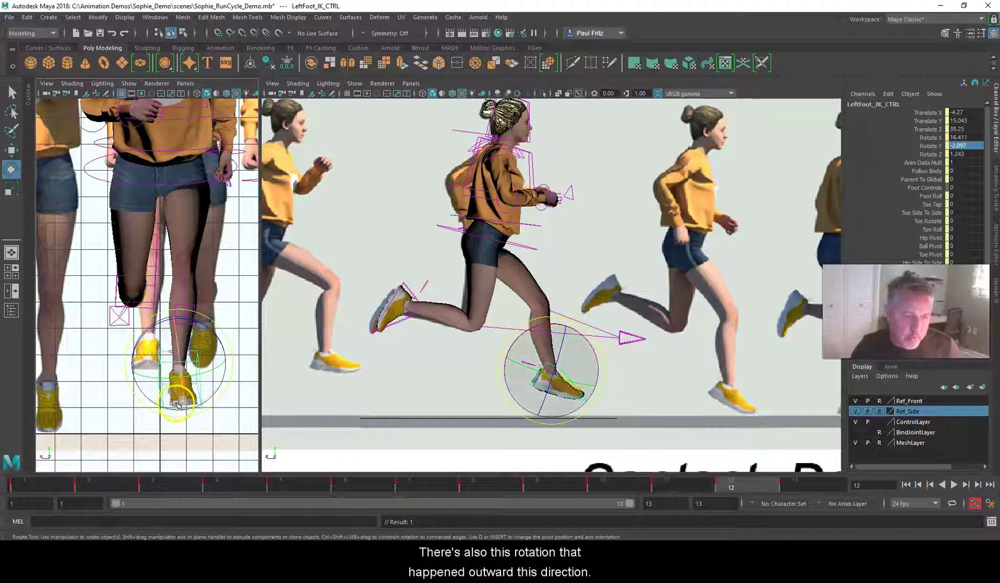
{"action": "left_click", "coordinate": [953, 153]}
{"action": "left_click", "coordinate": [966, 165]}
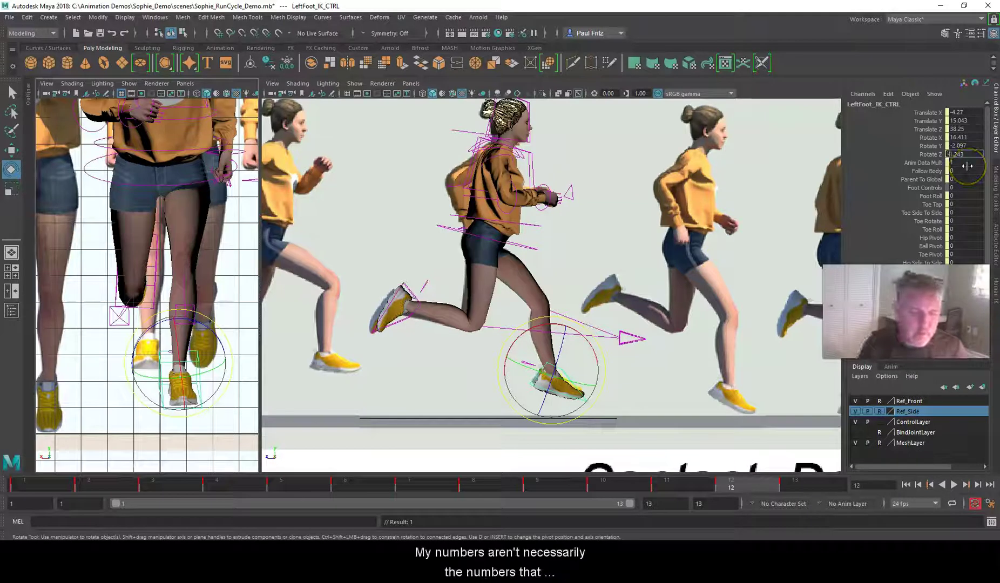
{"action": "key", "text": "Return"}
{"action": "left_click", "coordinate": [451, 325]}
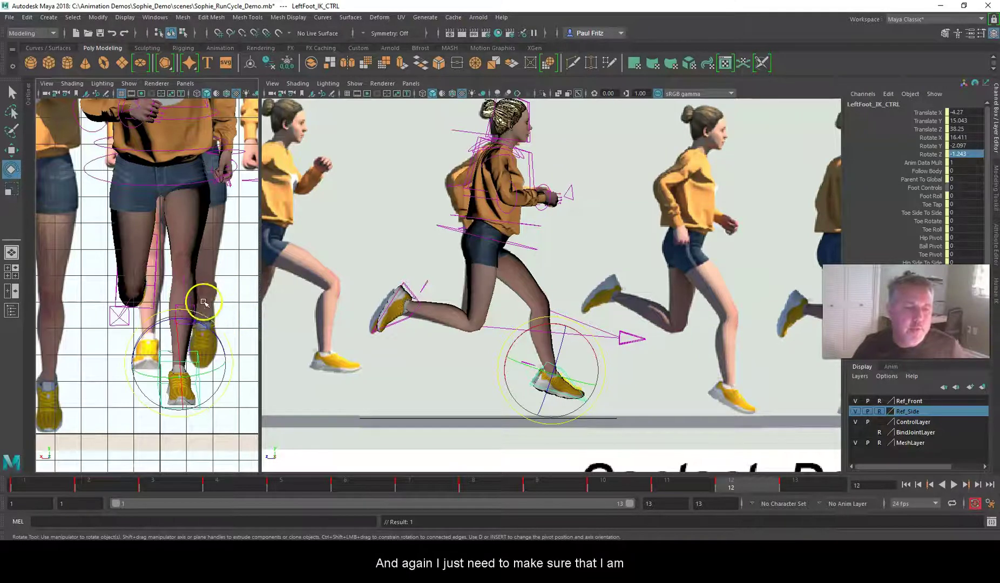
Step: Compare the left foot's placement at frame 12 with the front and side reference images
{"action": "scroll", "coordinate": [211, 270], "scroll_direction": "down", "scroll_amount": 2}
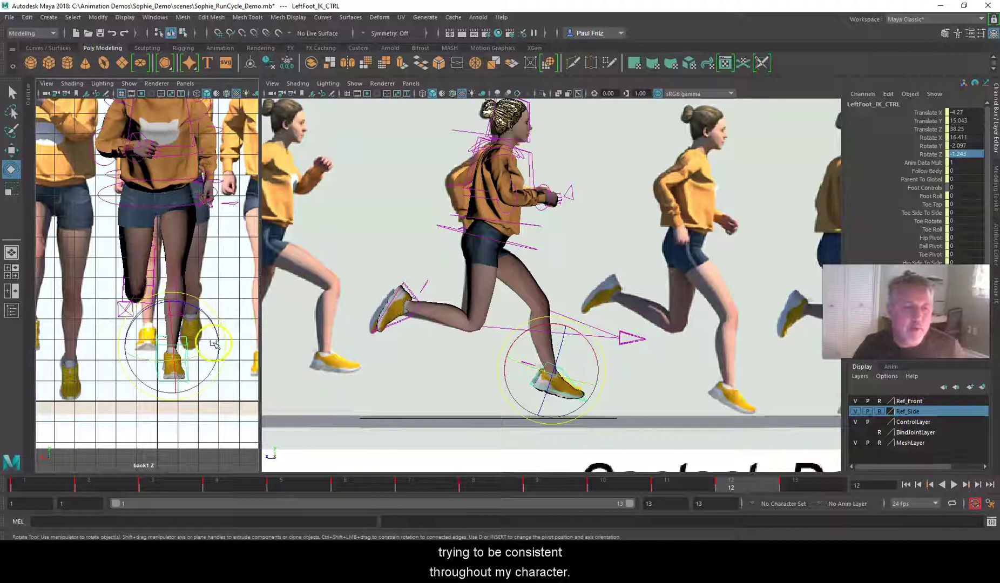
{"action": "left_click", "coordinate": [162, 372]}
{"action": "left_click", "coordinate": [538, 387]}
{"action": "left_click", "coordinate": [538, 387]}
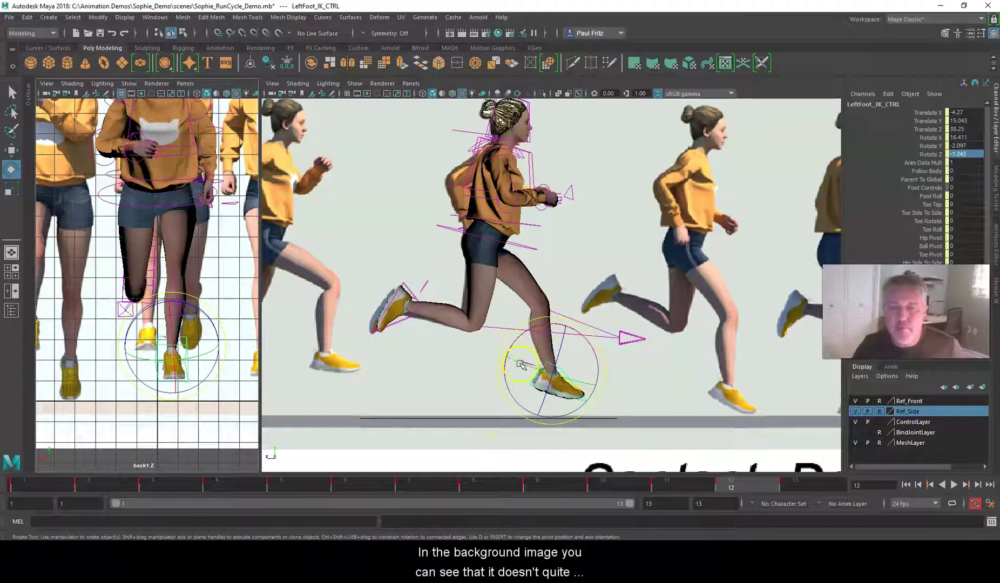
{"action": "scroll", "coordinate": [679, 366], "scroll_direction": "down", "scroll_amount": 2}
{"action": "scroll", "coordinate": [210, 281], "scroll_direction": "down", "scroll_amount": 2}
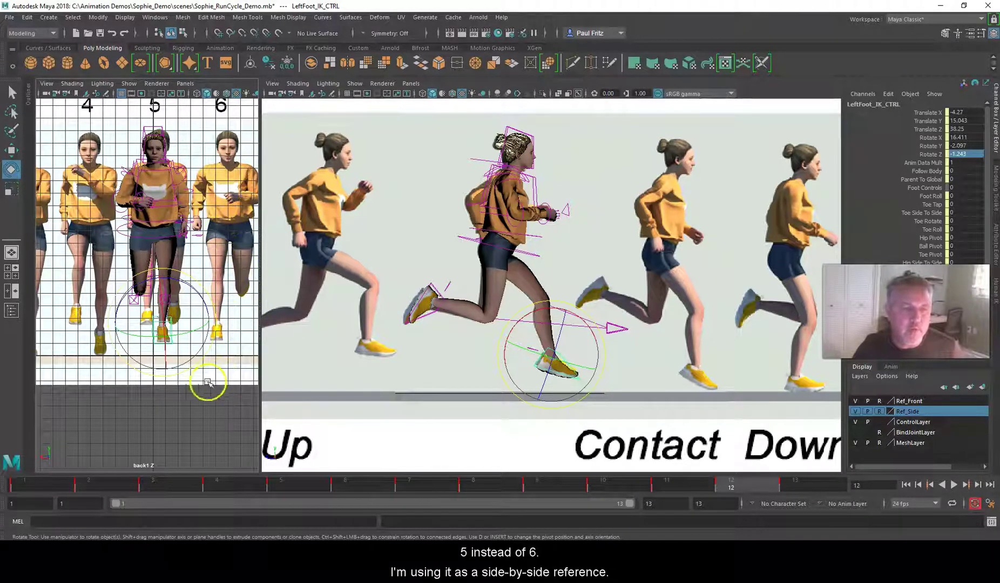
{"action": "scroll", "coordinate": [176, 378], "scroll_direction": "up", "scroll_amount": 4}
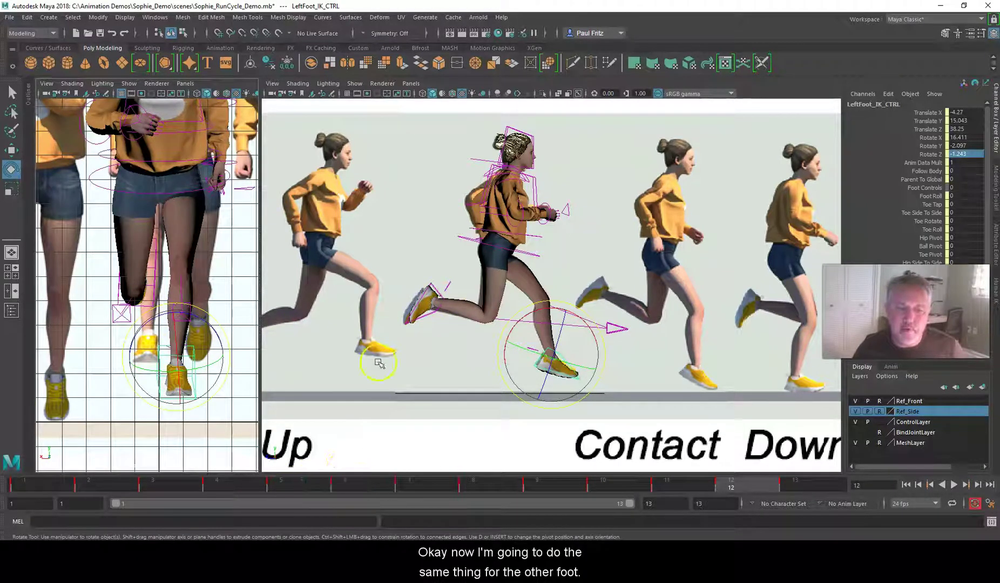
Step: Copy the left foot IK control's key from frame 6 and paste it onto the right foot IK control at frame 12
{"action": "left_click", "coordinate": [346, 483]}
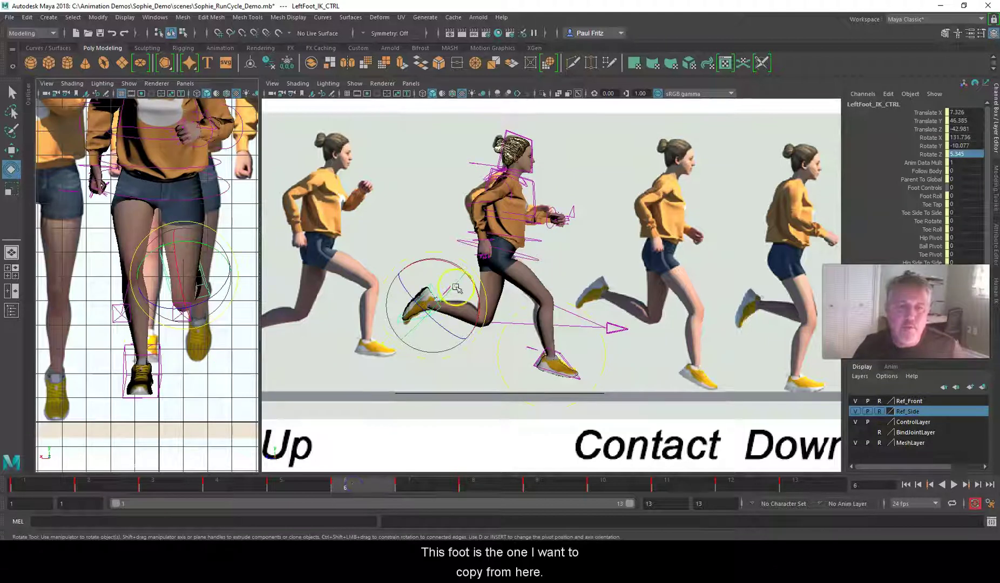
{"action": "right_click", "coordinate": [366, 483]}
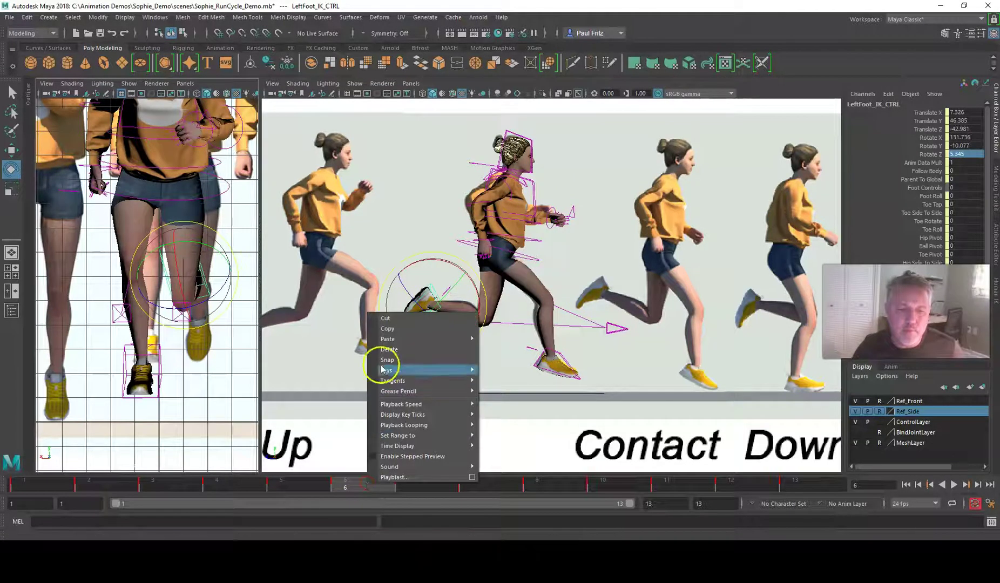
{"action": "left_click", "coordinate": [388, 328]}
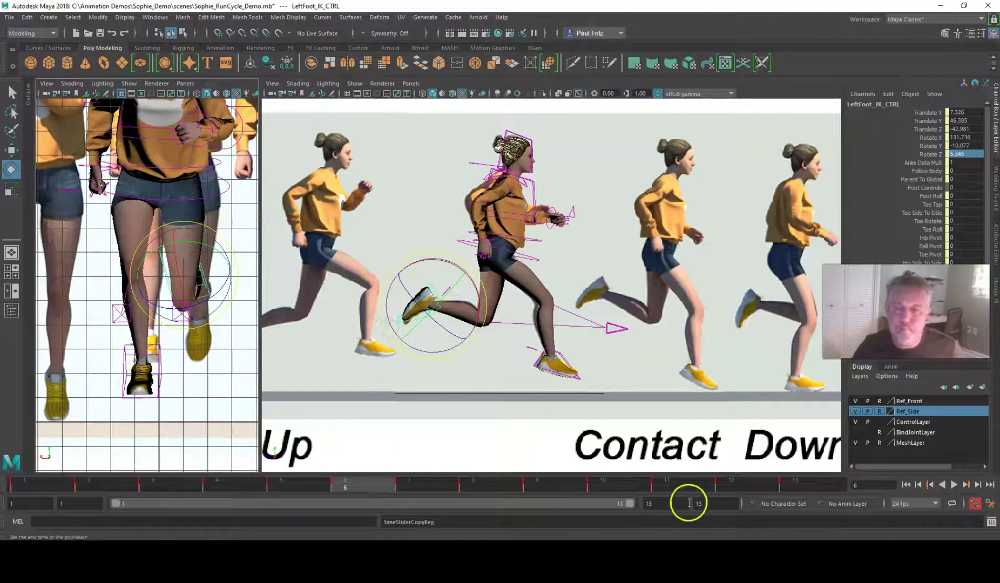
{"action": "left_click", "coordinate": [726, 485]}
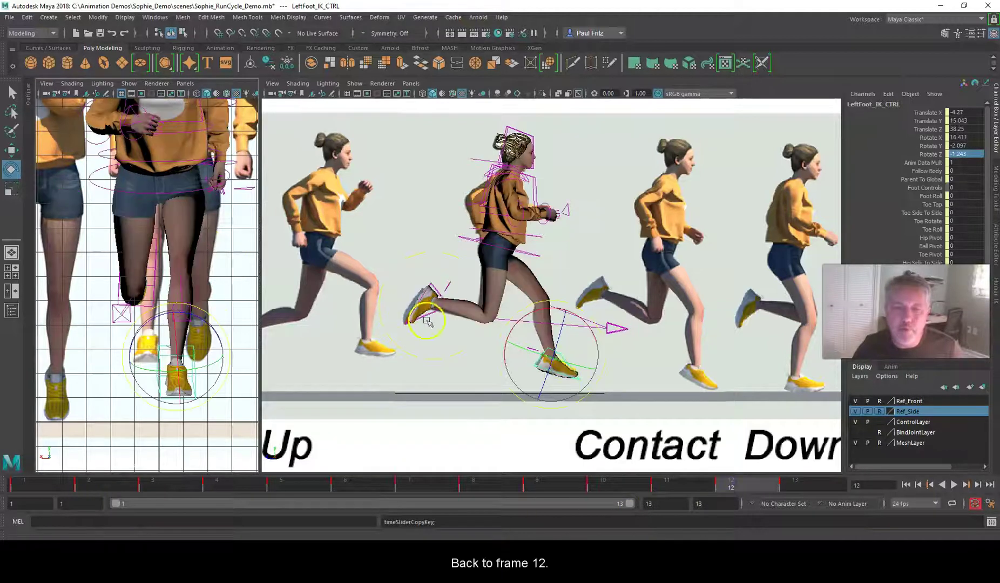
{"action": "left_click", "coordinate": [427, 321]}
{"action": "right_click", "coordinate": [730, 486]}
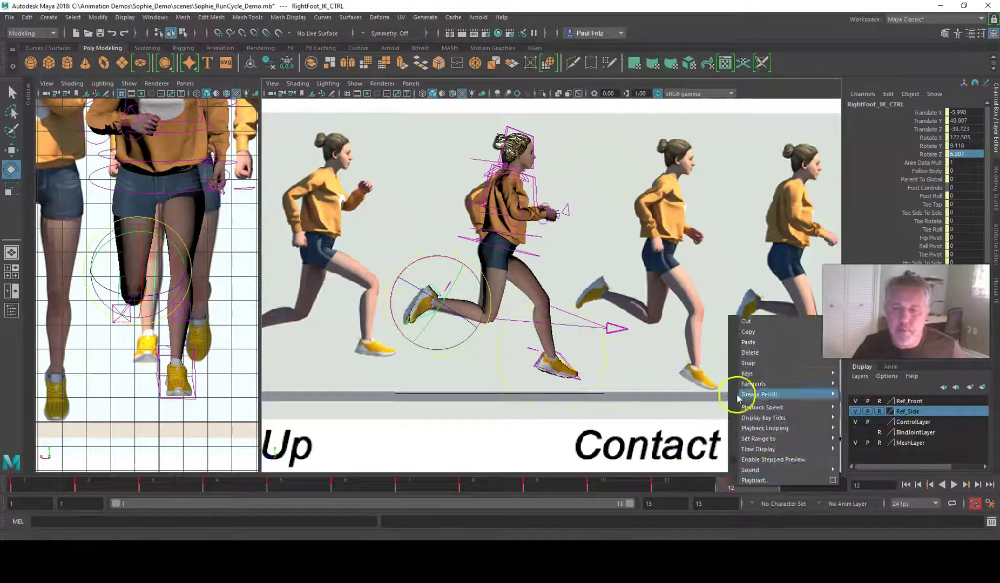
{"action": "left_click", "coordinate": [748, 342]}
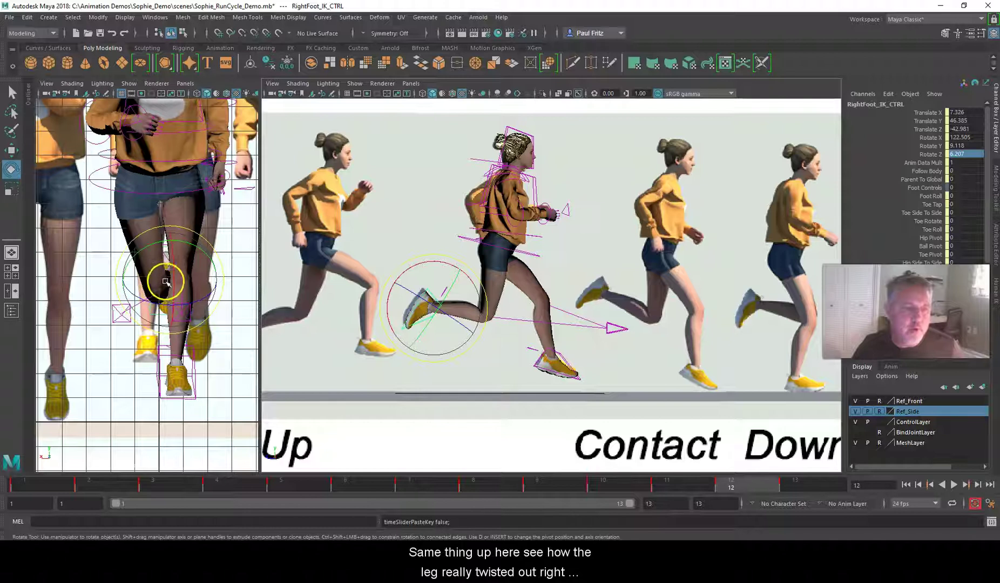
Step: Mirror the right foot IK control's sideways position at frame 12 by setting its Translate X to -7.326
{"action": "double_click", "coordinate": [949, 112]}
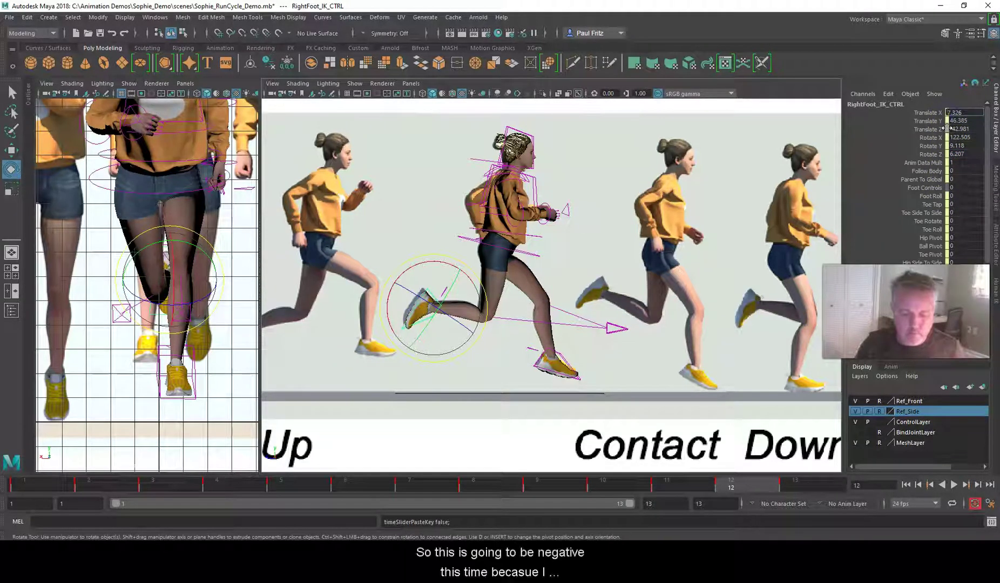
{"action": "type", "text": "-"}
{"action": "key", "text": "Return"}
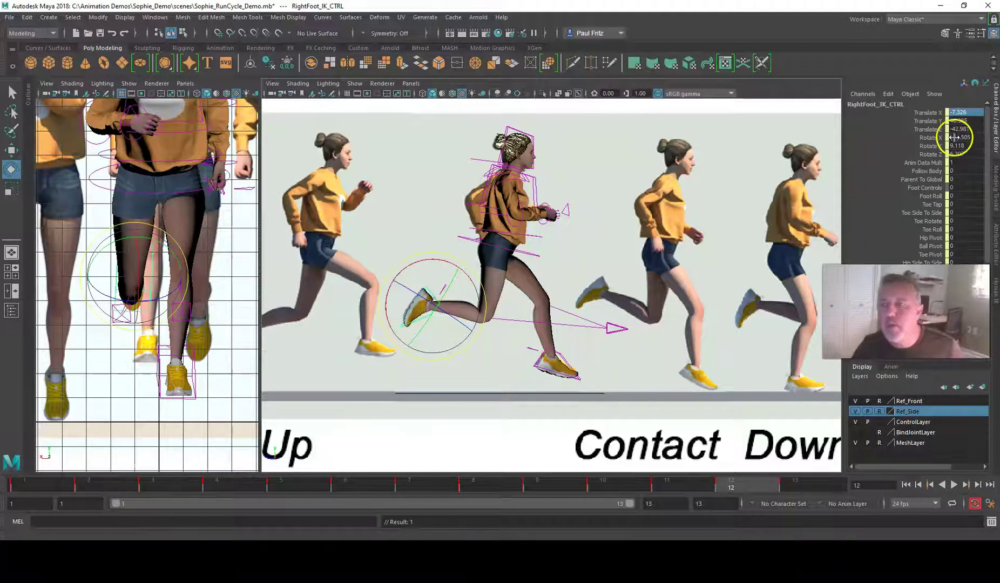
Step: Try a Rotate Y of -9.118 on the right foot IK control at frame 12 and restore it to 9.118
{"action": "double_click", "coordinate": [953, 145]}
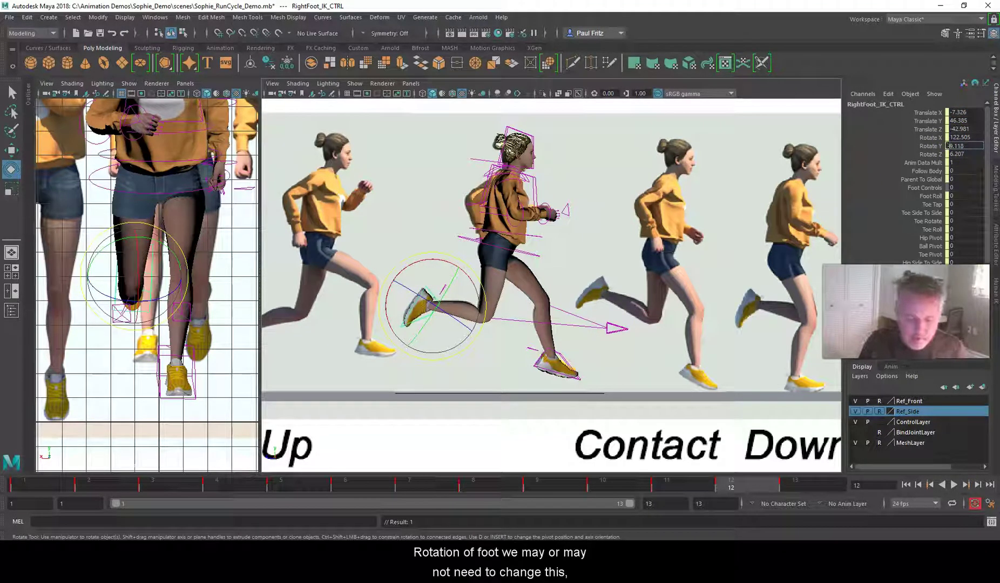
{"action": "key", "text": "Return"}
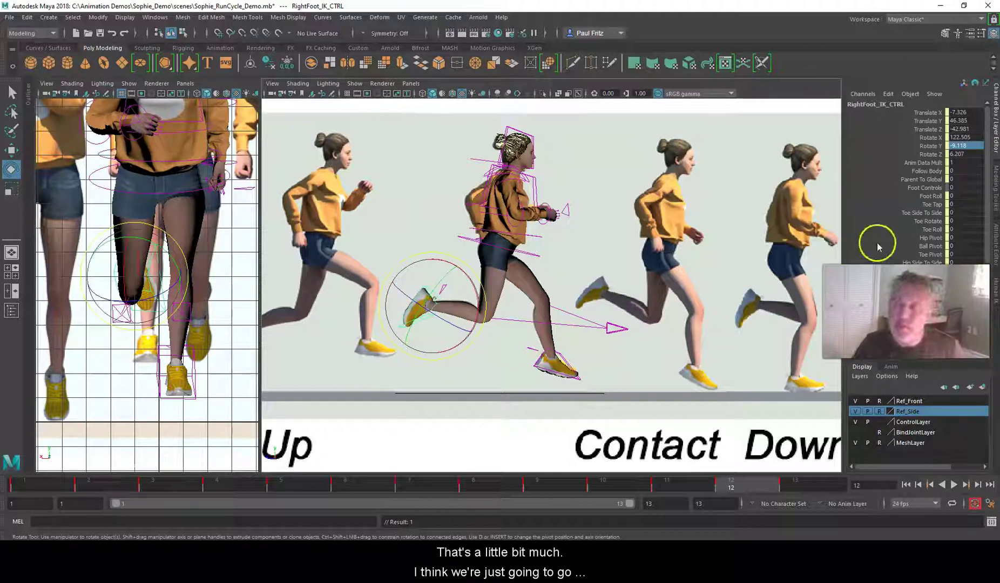
{"action": "double_click", "coordinate": [953, 146]}
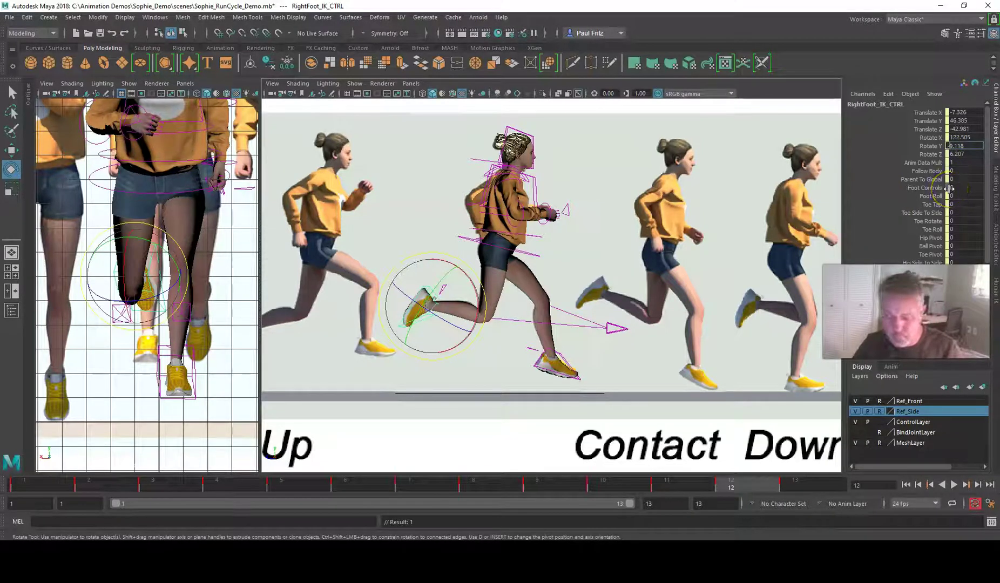
Step: Set the right foot IK control's Rotate Z to -6.207 at frame 12
{"action": "double_click", "coordinate": [954, 154]}
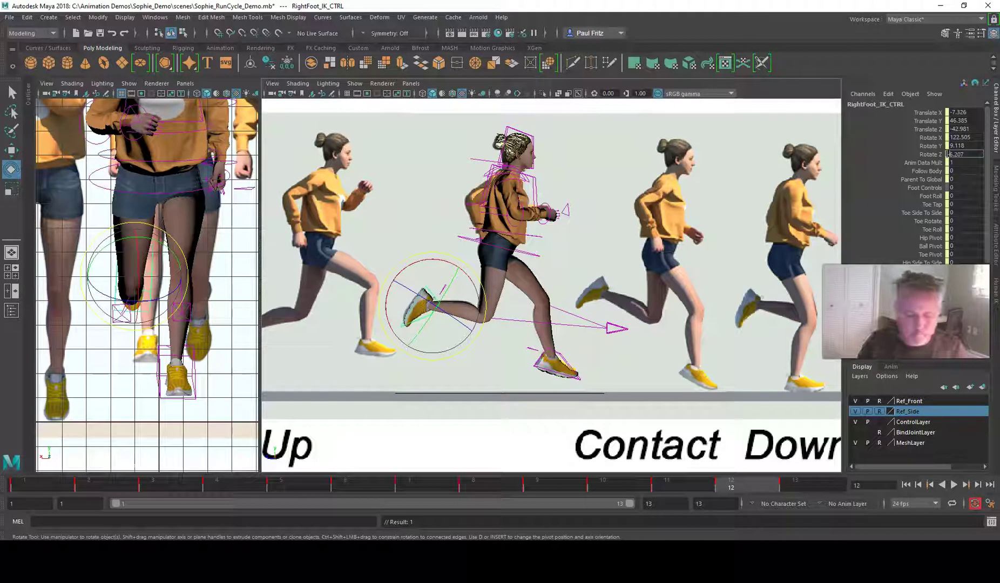
{"action": "key", "text": "Return"}
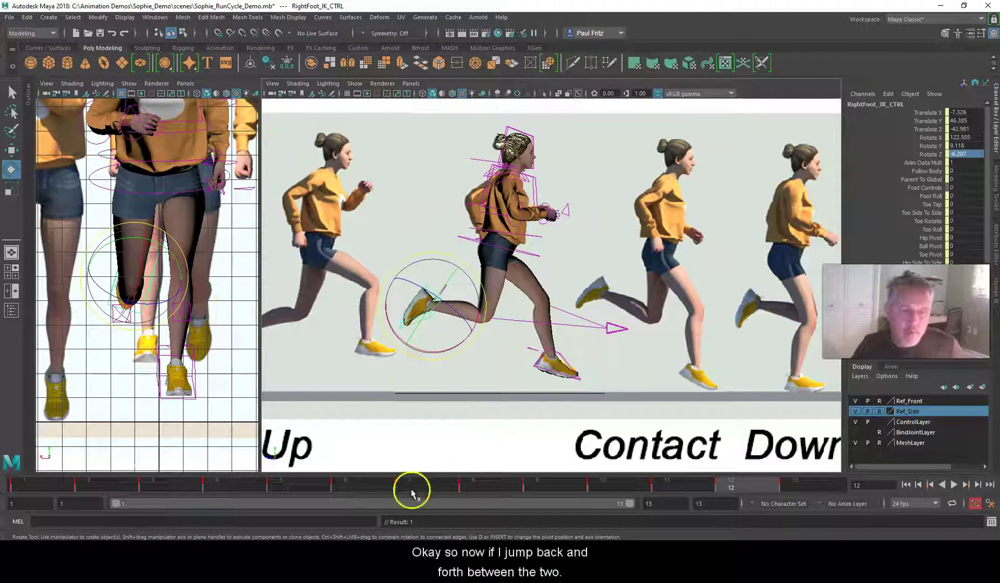
Step: Compare the leg and foot poses between frames 6 and 12 to check that they mirror each other
{"action": "left_click", "coordinate": [346, 484]}
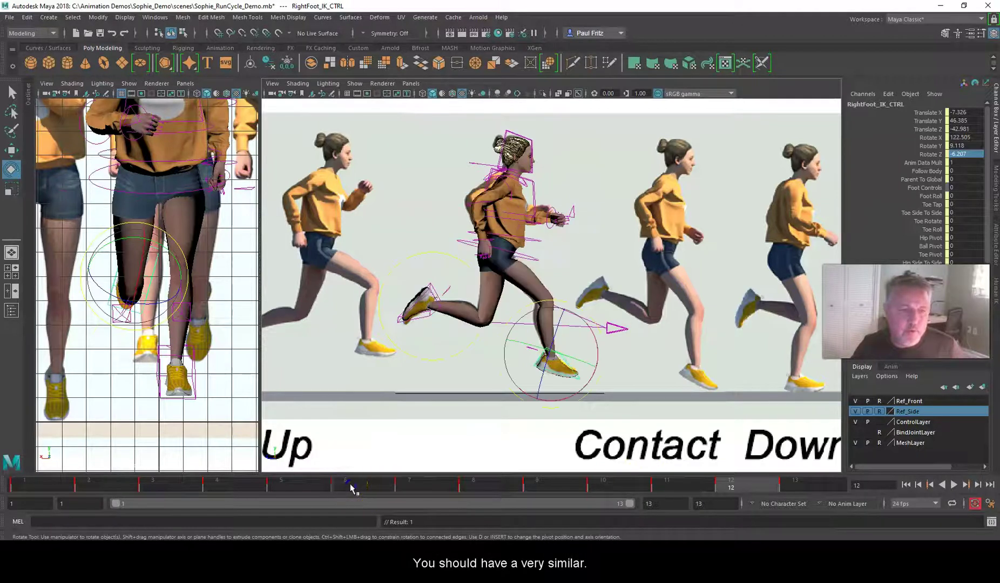
{"action": "left_click", "coordinate": [731, 484]}
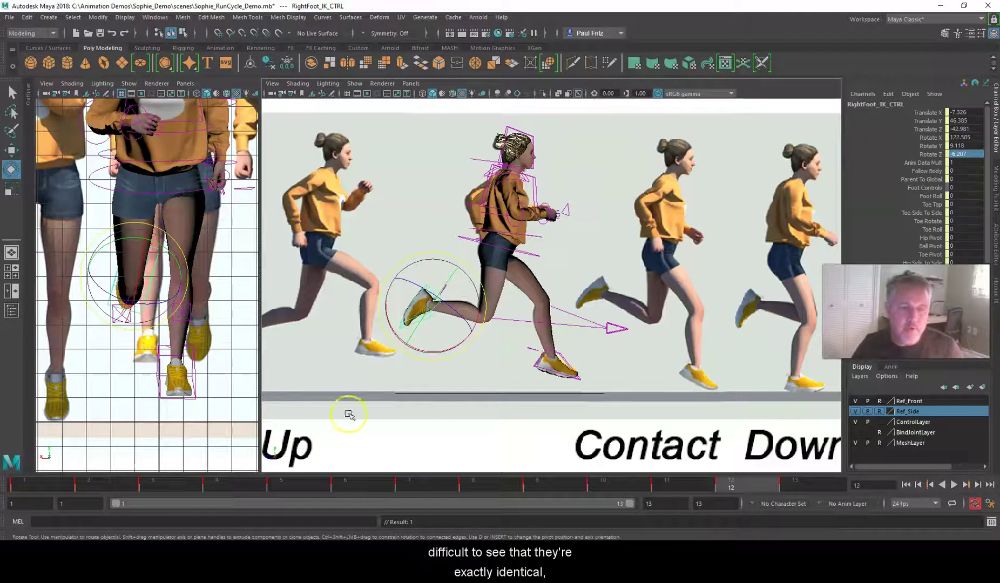
{"action": "left_click", "coordinate": [355, 483]}
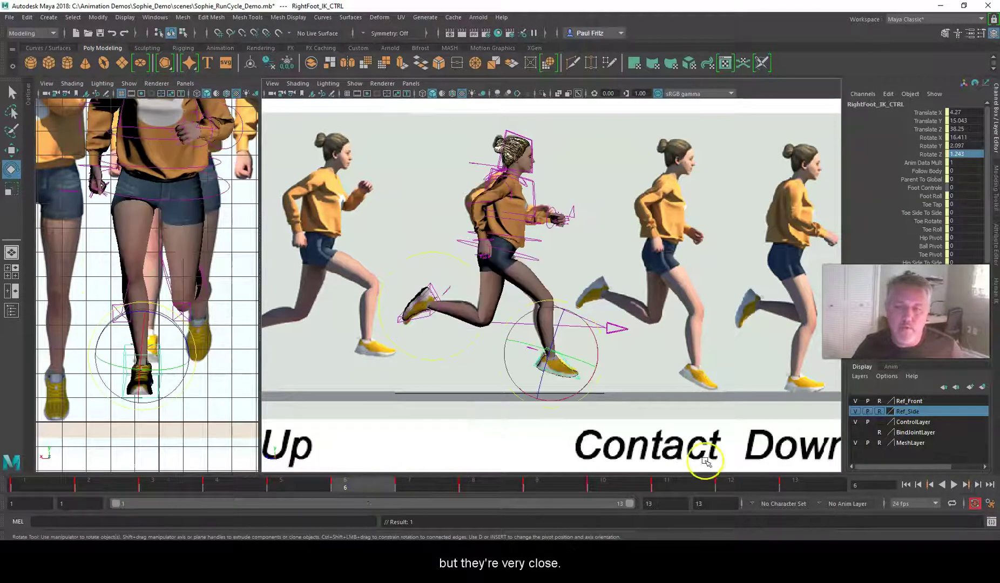
{"action": "left_click", "coordinate": [732, 482]}
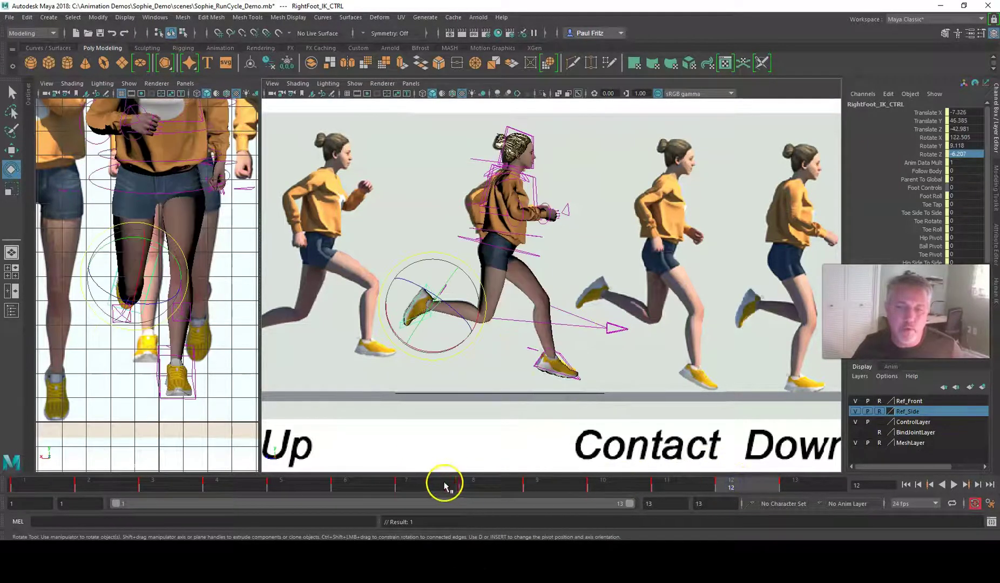
{"action": "left_click", "coordinate": [364, 484]}
{"action": "left_click", "coordinate": [731, 484]}
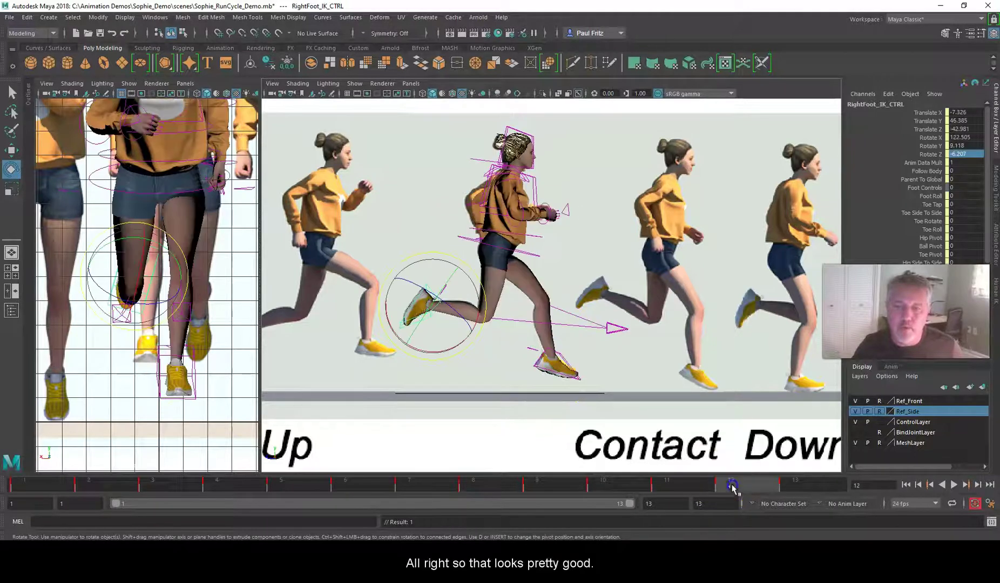
{"action": "left_click", "coordinate": [360, 484]}
{"action": "scroll", "coordinate": [524, 245], "scroll_direction": "up", "scroll_amount": 2}
{"action": "scroll", "coordinate": [529, 223], "scroll_direction": "down", "scroll_amount": 2}
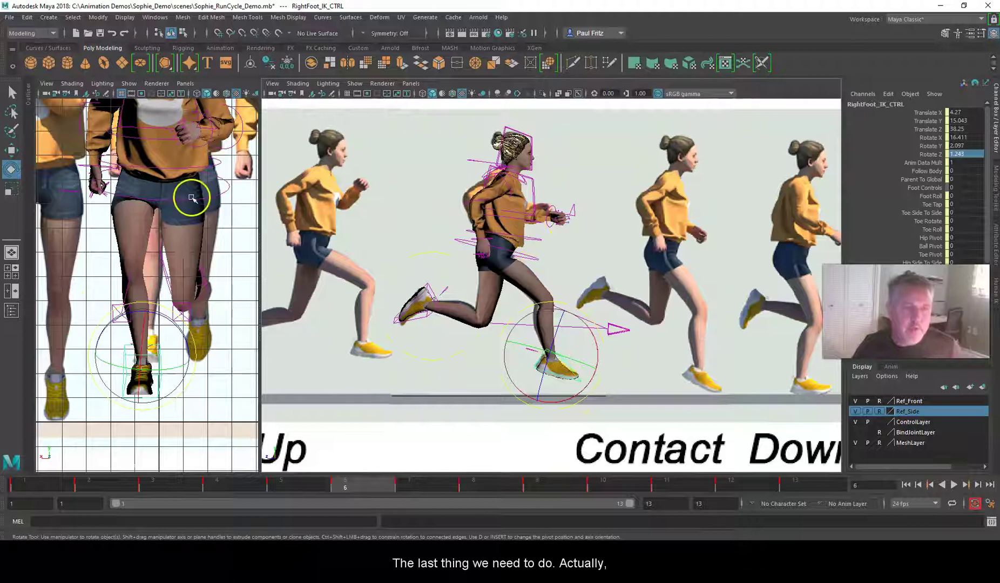
Step: Copy the root control's key from frame 6 and paste it onto the same control at frame 12
{"action": "scroll", "coordinate": [192, 198], "scroll_direction": "up", "scroll_amount": 3}
{"action": "left_click", "coordinate": [206, 233]}
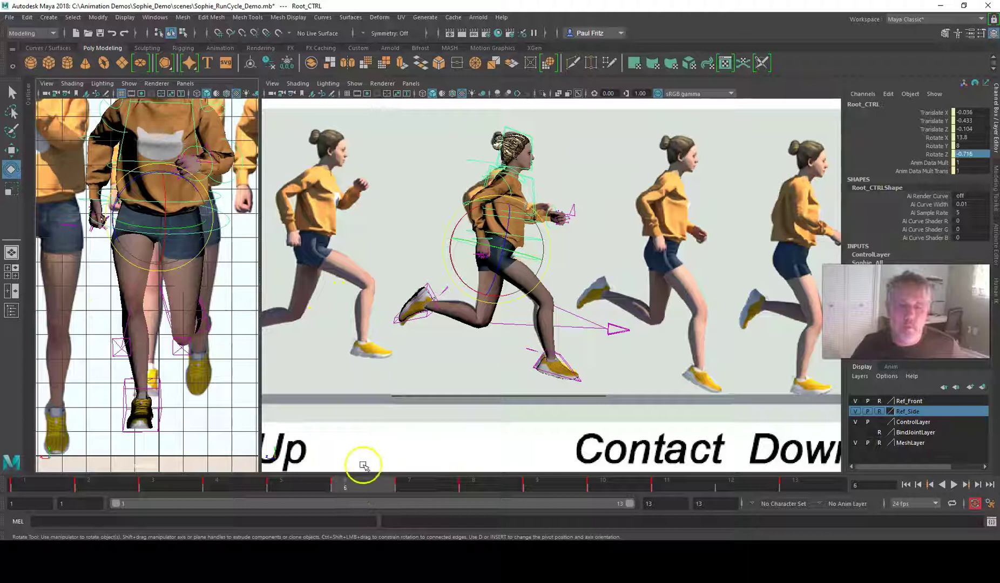
{"action": "right_click", "coordinate": [349, 483]}
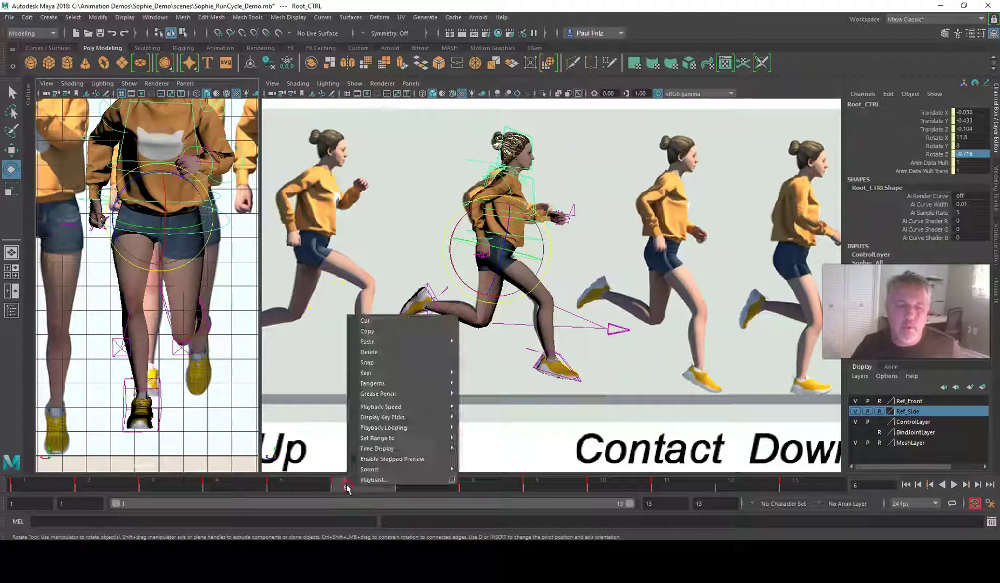
{"action": "left_click", "coordinate": [366, 331]}
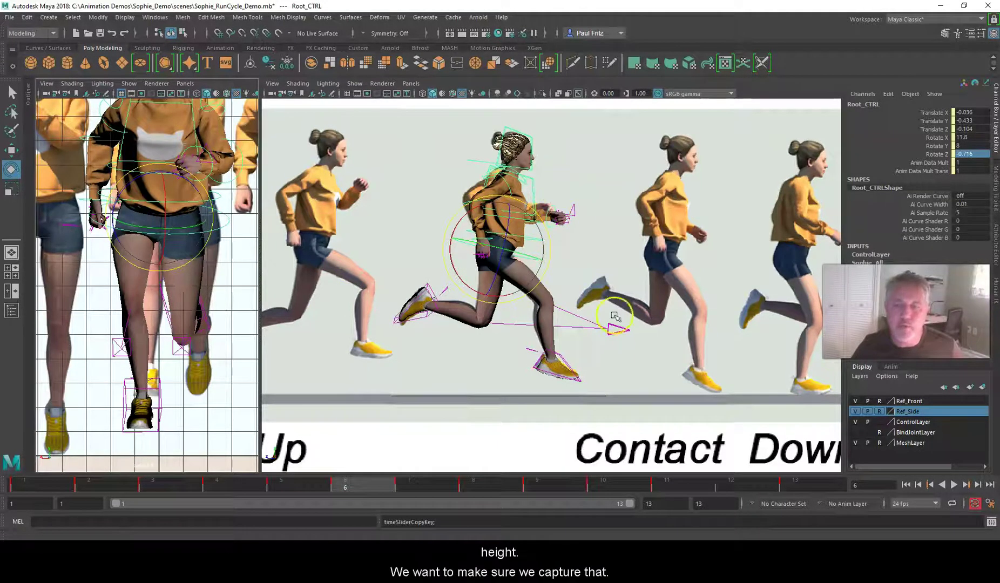
{"action": "left_click", "coordinate": [730, 485]}
{"action": "right_click", "coordinate": [729, 484]}
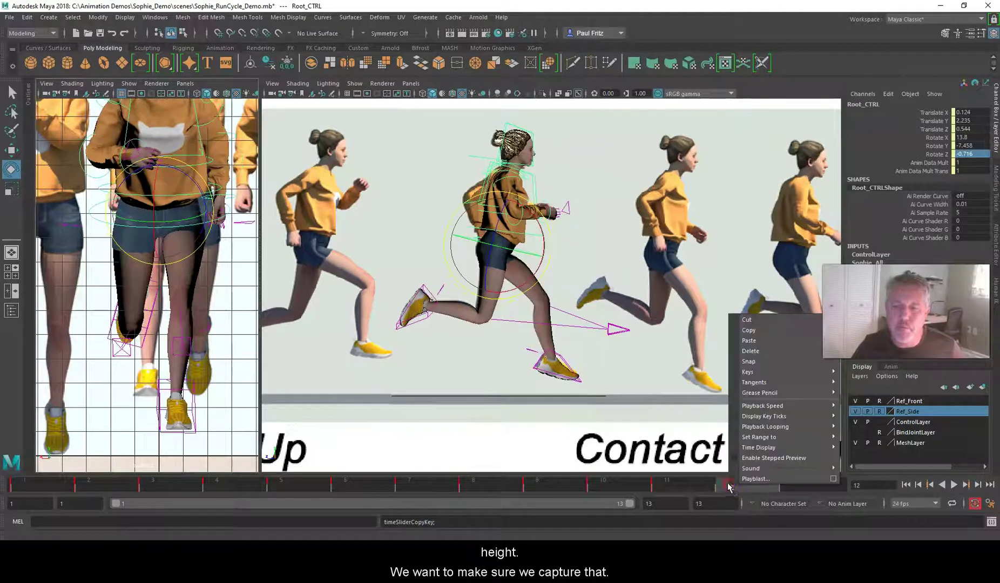
{"action": "mouse_move", "coordinate": [749, 341]}
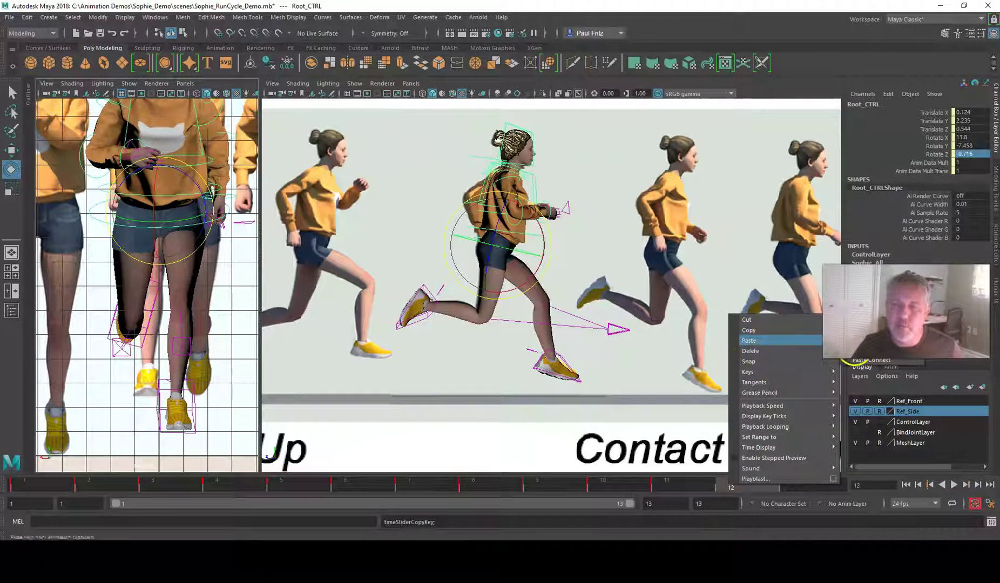
{"action": "left_click", "coordinate": [855, 353]}
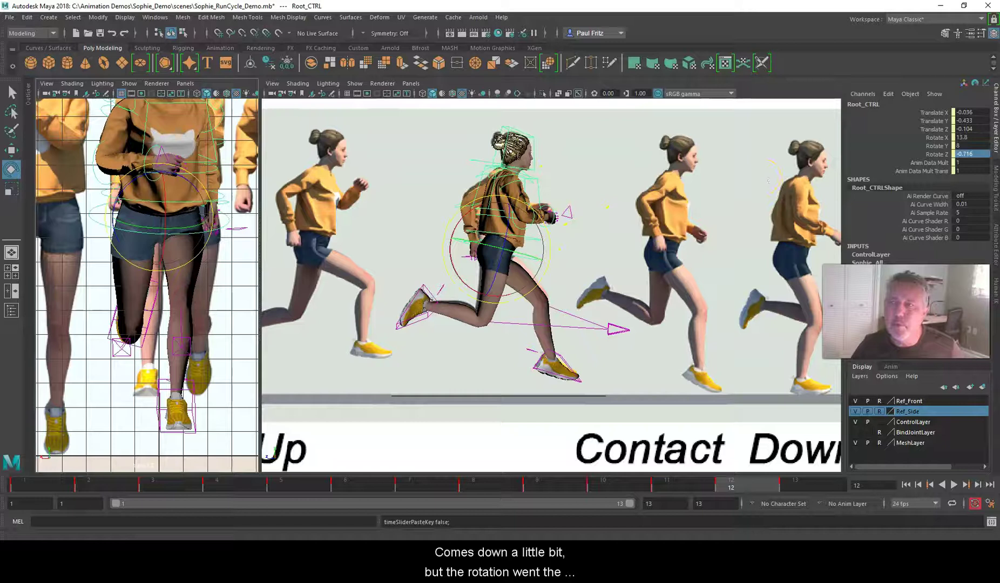
Step: Reverse the root control's body twist at frame 12 by setting its Rotate Y to -8
{"action": "double_click", "coordinate": [955, 146]}
{"action": "type", "text": "-"}
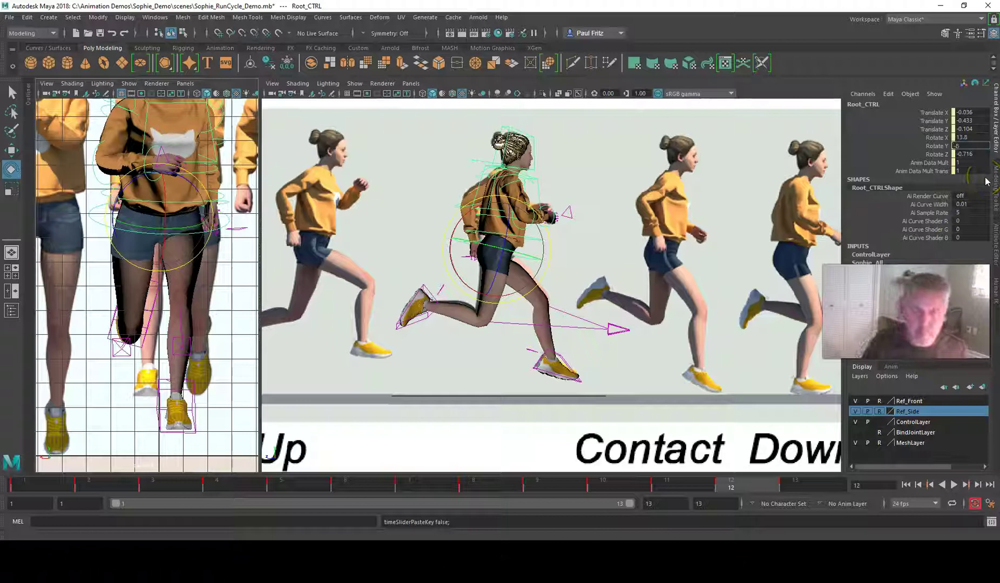
{"action": "key", "text": "Return"}
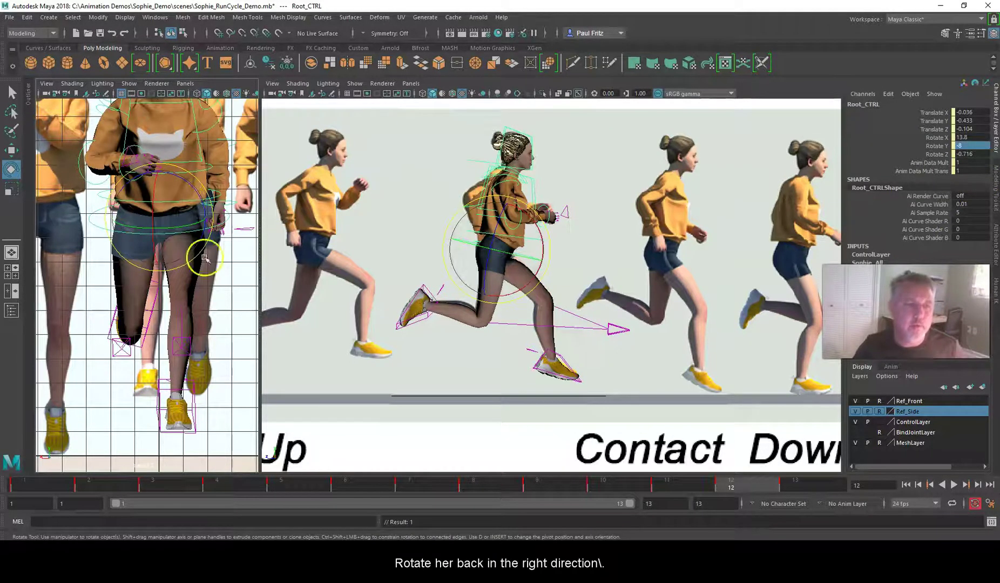
Step: Copy the spine control's key from frame 6 to frame 12 and mirror it by setting Rotate Y to 10
{"action": "left_click", "coordinate": [221, 232]}
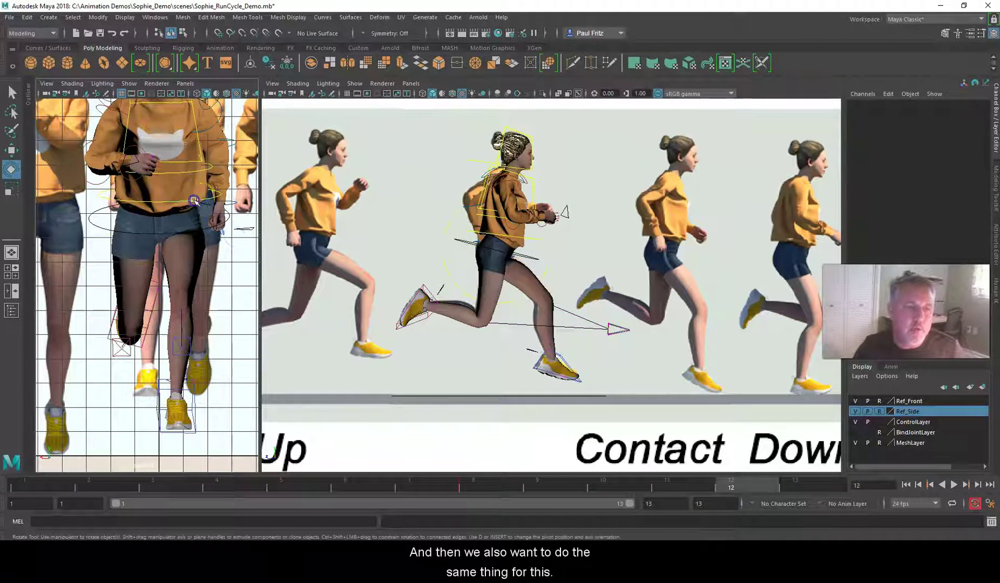
{"action": "left_click", "coordinate": [194, 201]}
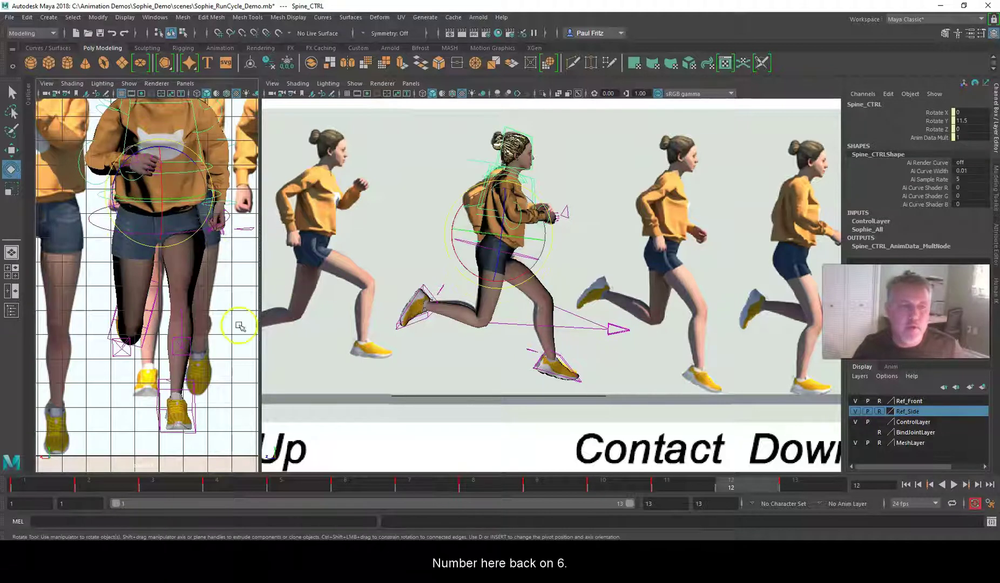
{"action": "left_click", "coordinate": [373, 483]}
{"action": "right_click", "coordinate": [364, 491]}
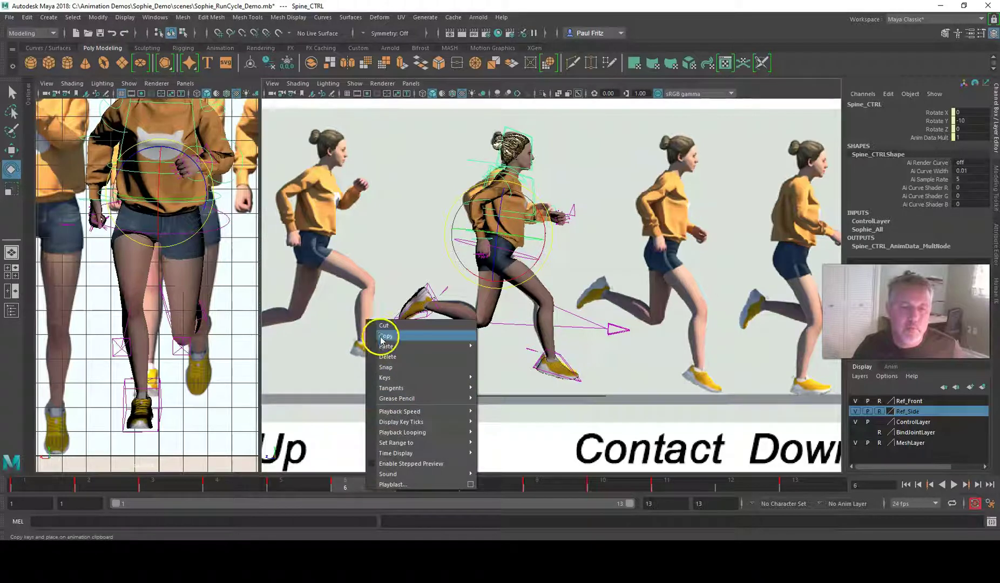
{"action": "left_click", "coordinate": [383, 337]}
{"action": "left_click", "coordinate": [731, 484]}
{"action": "right_click", "coordinate": [731, 486]}
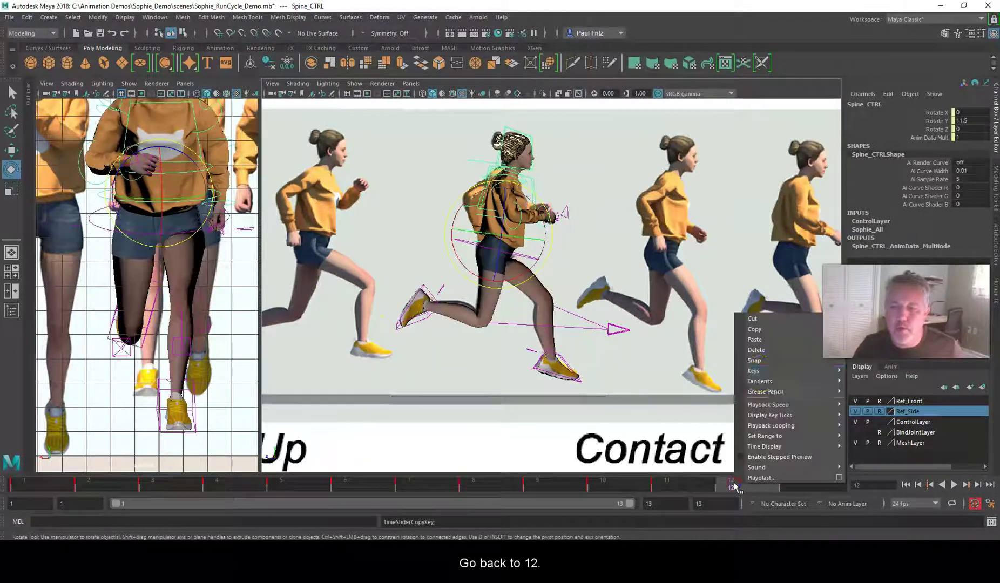
{"action": "left_click", "coordinate": [756, 338]}
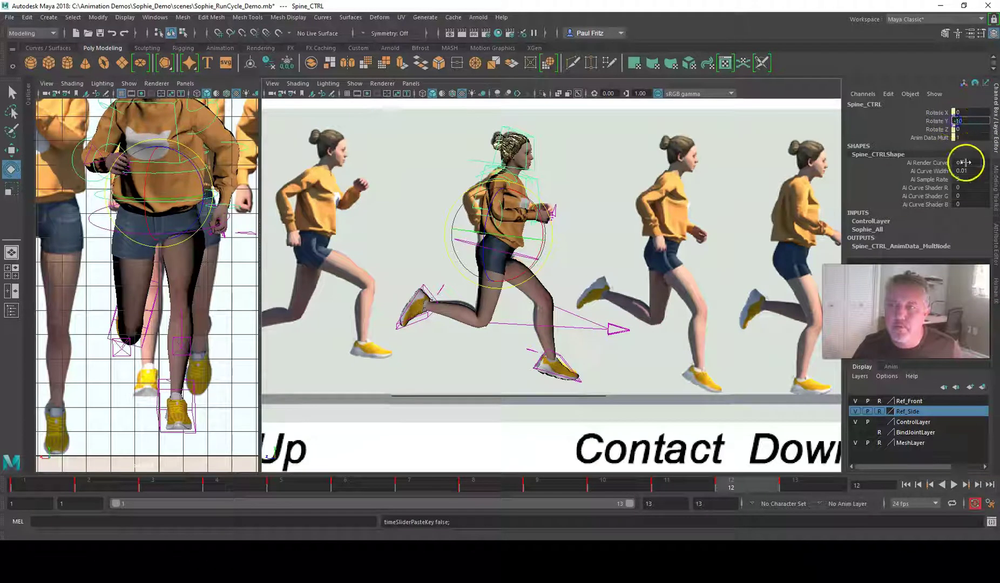
{"action": "key", "text": "Return"}
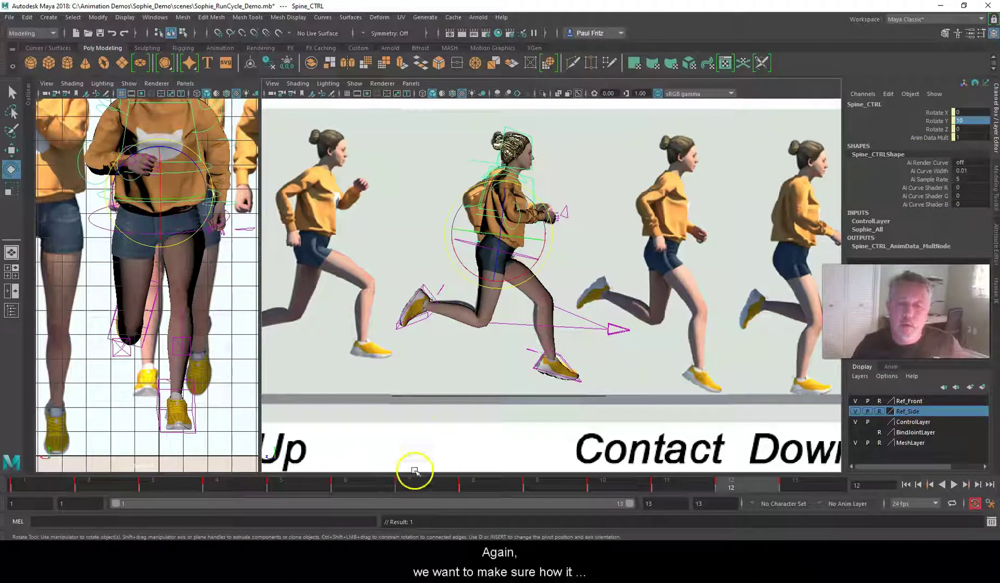
Step: Compare the upper-body rotation between frames 6 and 12
{"action": "left_click", "coordinate": [356, 483]}
{"action": "left_click", "coordinate": [731, 483]}
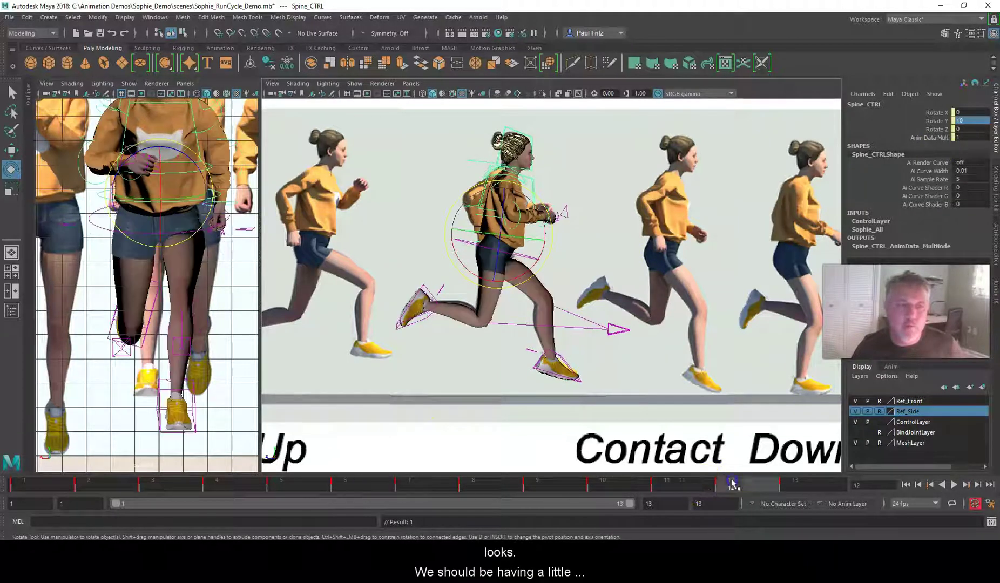
{"action": "left_click", "coordinate": [347, 484]}
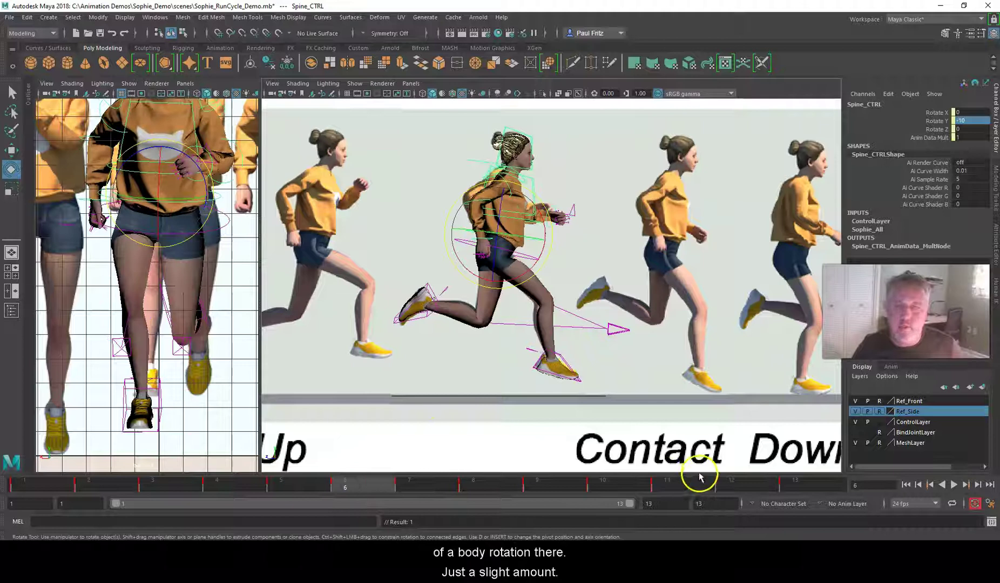
Step: Copy the left upper-arm FK control's key from frame 6 and paste it onto the right upper-arm FK control at frame 12
{"action": "left_click", "coordinate": [724, 480]}
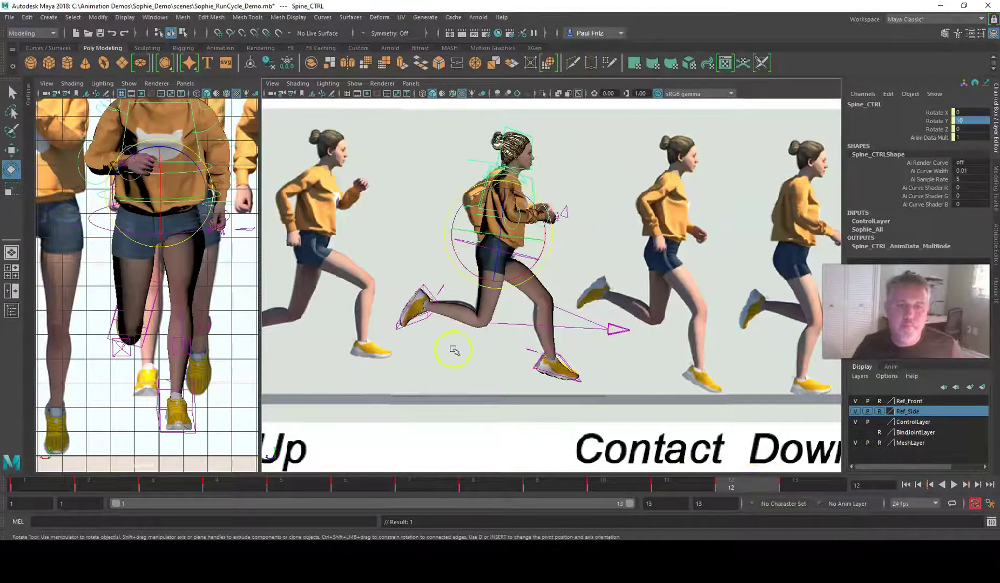
{"action": "scroll", "coordinate": [452, 319], "scroll_direction": "up", "scroll_amount": 2}
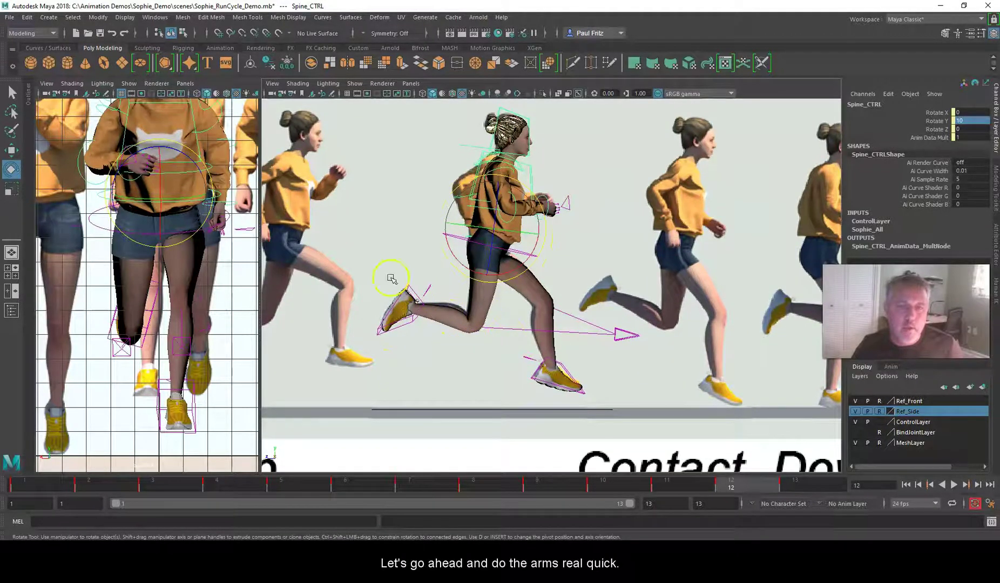
{"action": "middle_click_drag", "start_coordinate": [201, 216], "coordinate": [210, 294], "text": "alt"}
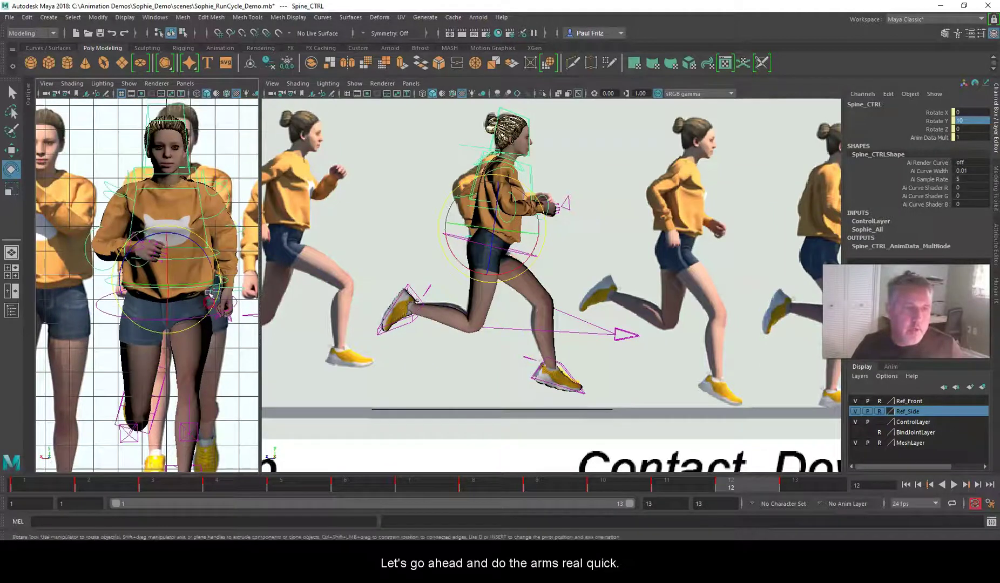
{"action": "left_click", "coordinate": [237, 212]}
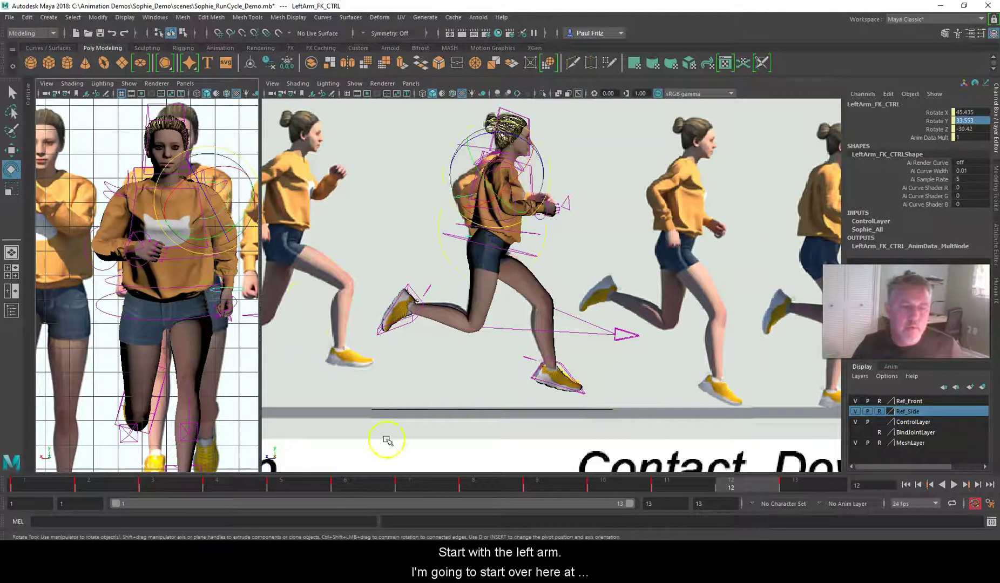
{"action": "left_click", "coordinate": [377, 484]}
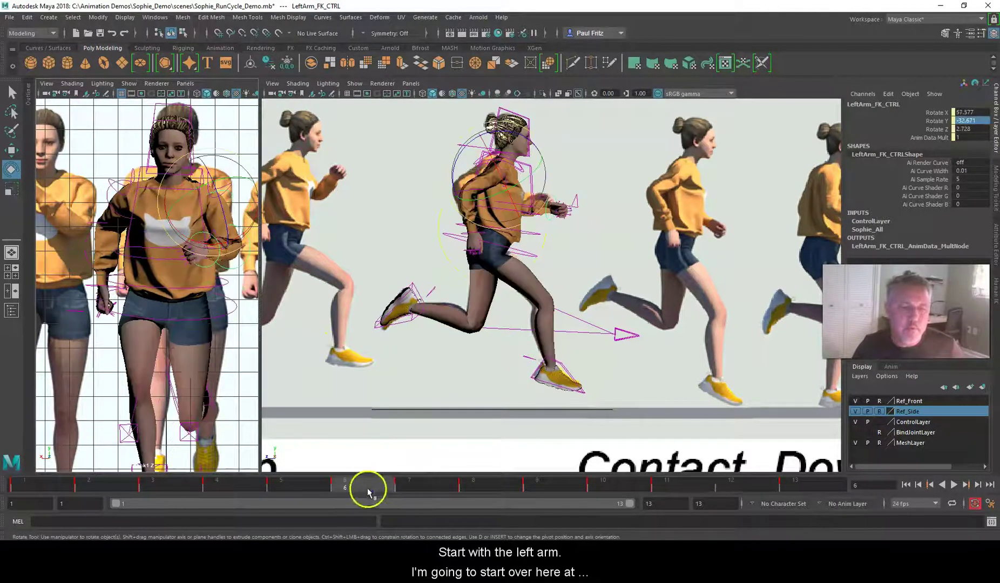
{"action": "right_click", "coordinate": [364, 482]}
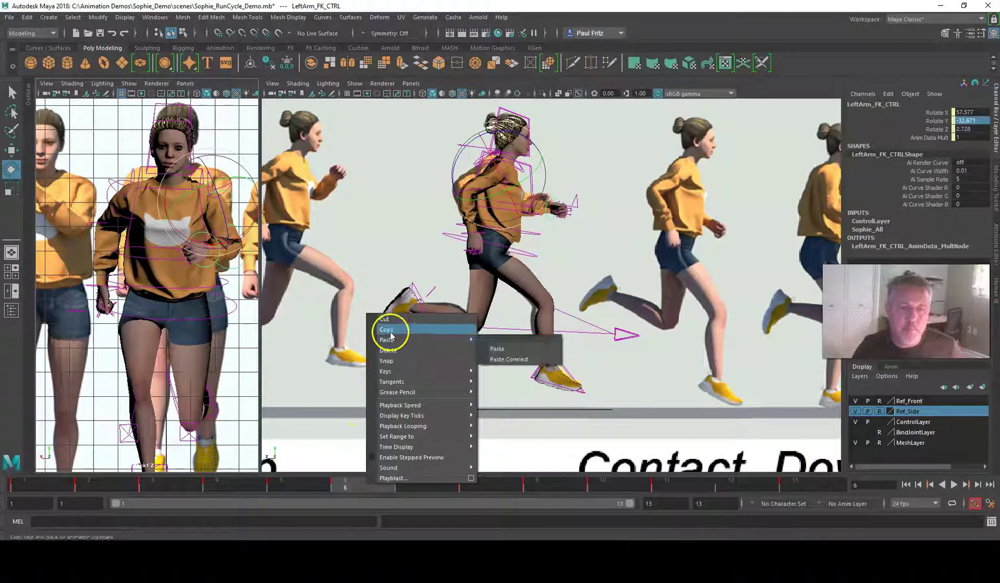
{"action": "left_click", "coordinate": [386, 329]}
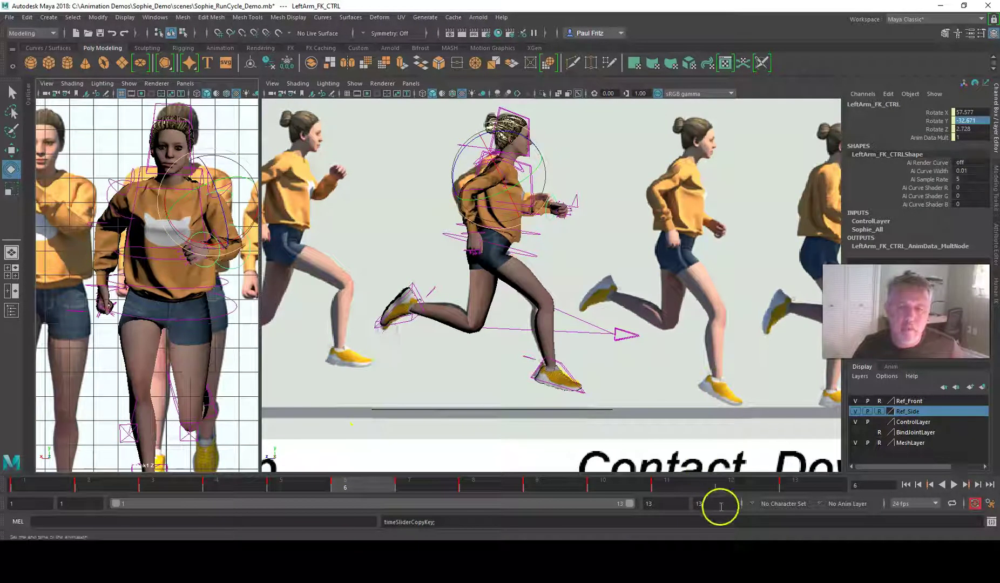
{"action": "left_click", "coordinate": [732, 484]}
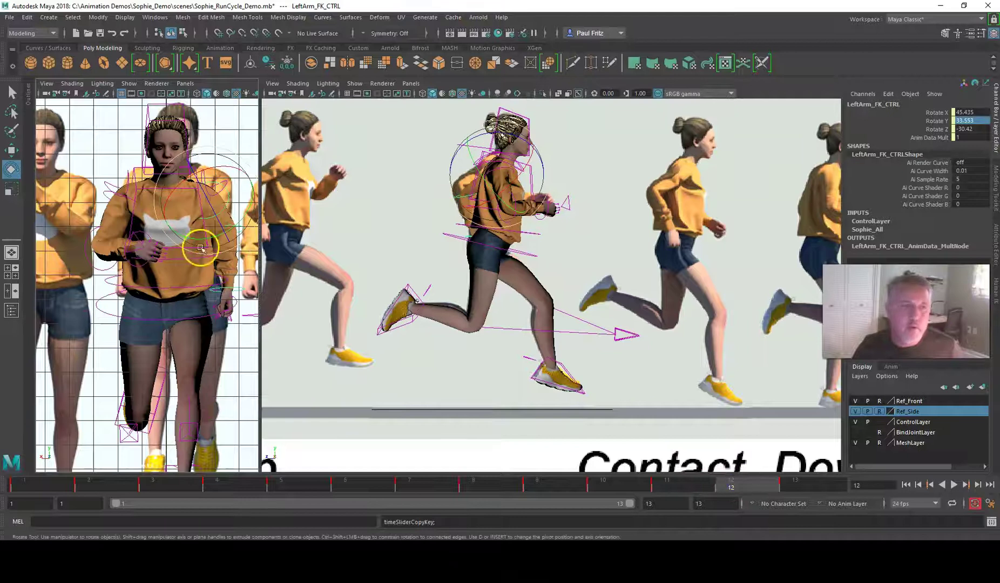
{"action": "left_click", "coordinate": [104, 193]}
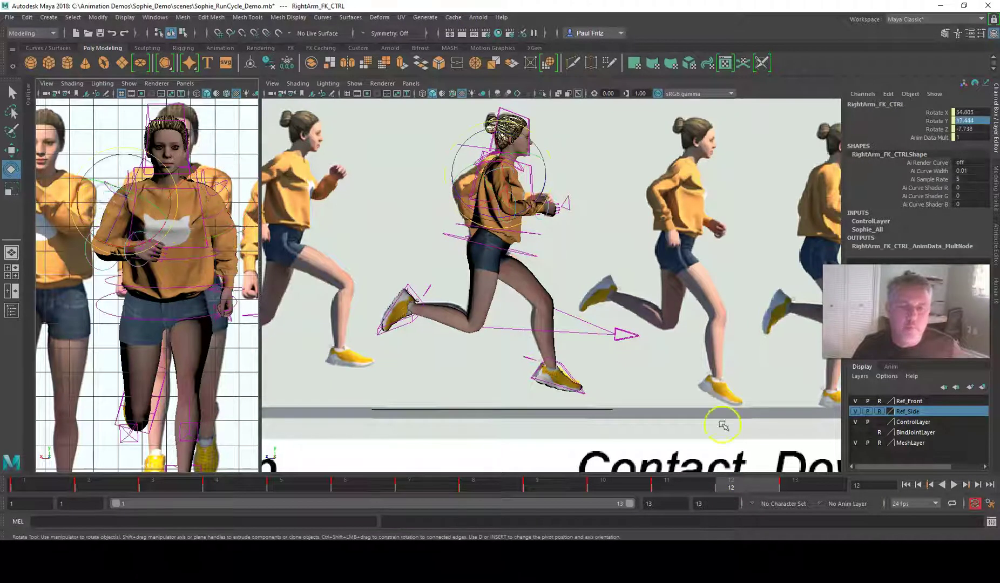
{"action": "right_click", "coordinate": [743, 482]}
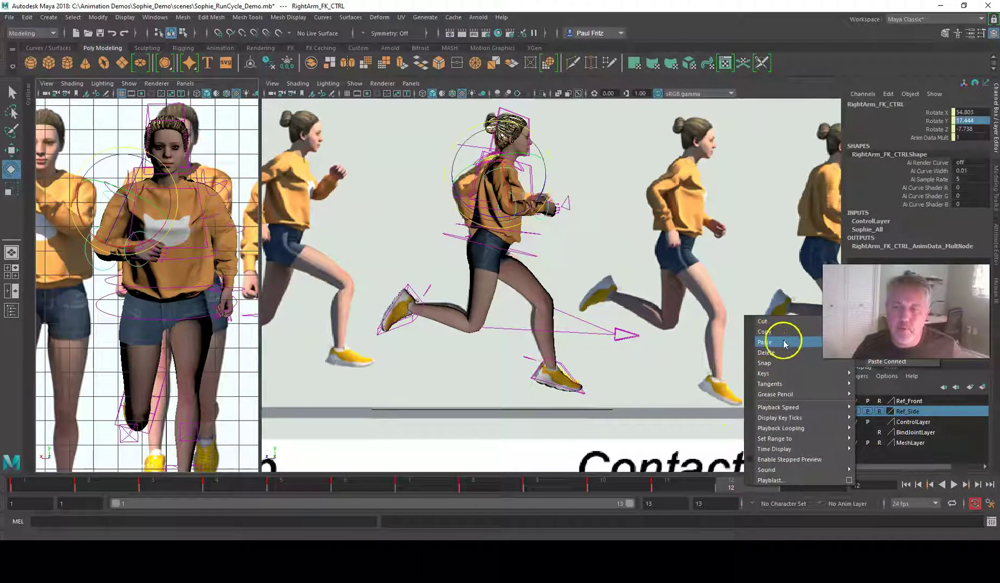
{"action": "left_click", "coordinate": [875, 354]}
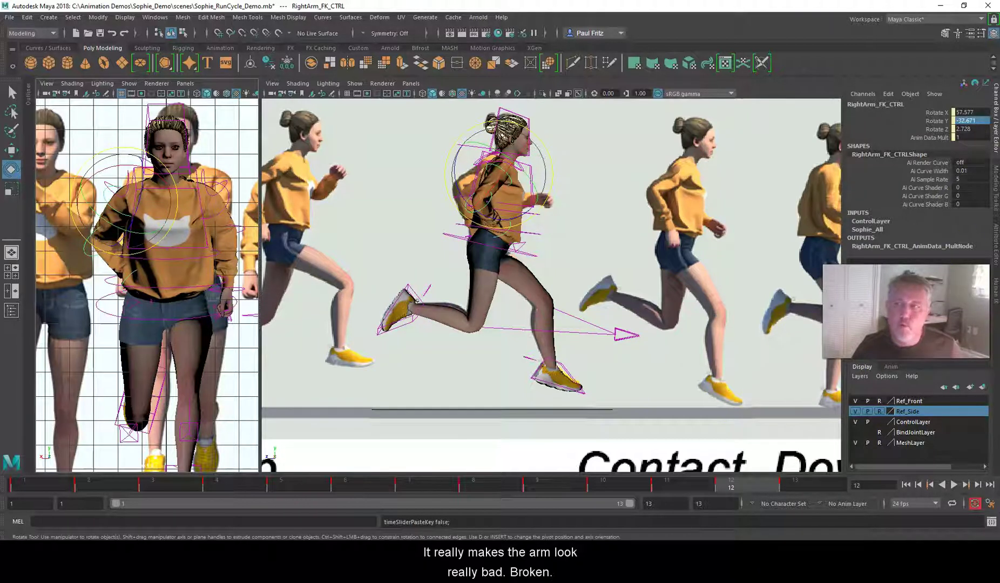
Step: Mirror the right upper arm's rotation at frame 12 by setting Rotate Y to 32.671 and Rotate Z to -2.728
{"action": "double_click", "coordinate": [960, 121]}
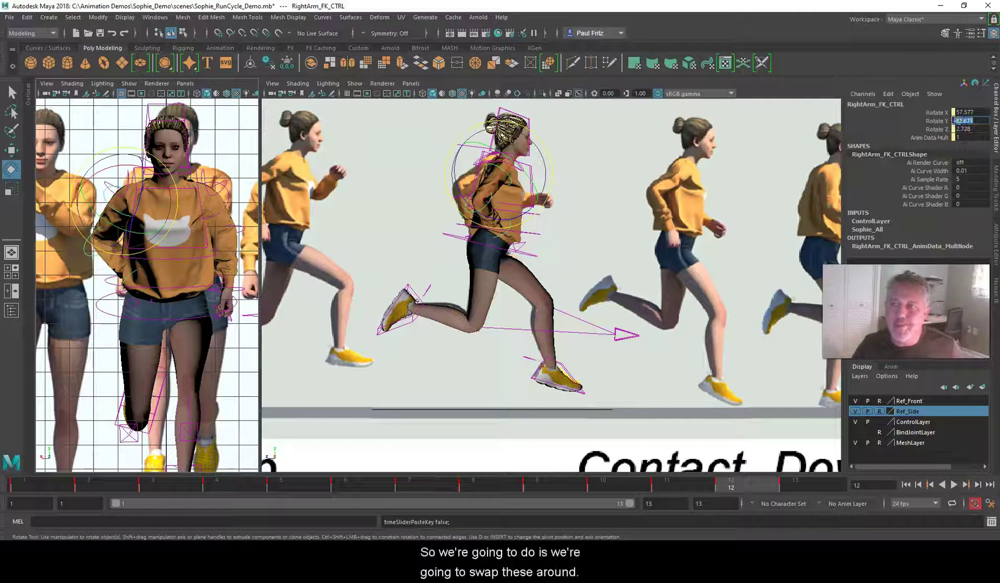
{"action": "key", "text": "Return"}
{"action": "left_click_drag", "start_coordinate": [955, 110], "coordinate": [959, 125]}
{"action": "double_click", "coordinate": [958, 129]}
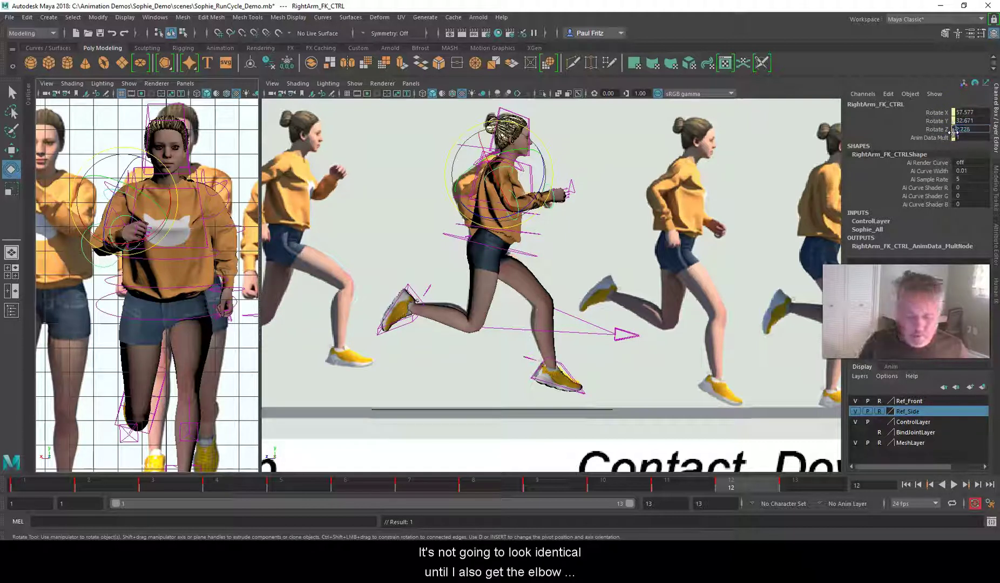
{"action": "key", "text": "Return"}
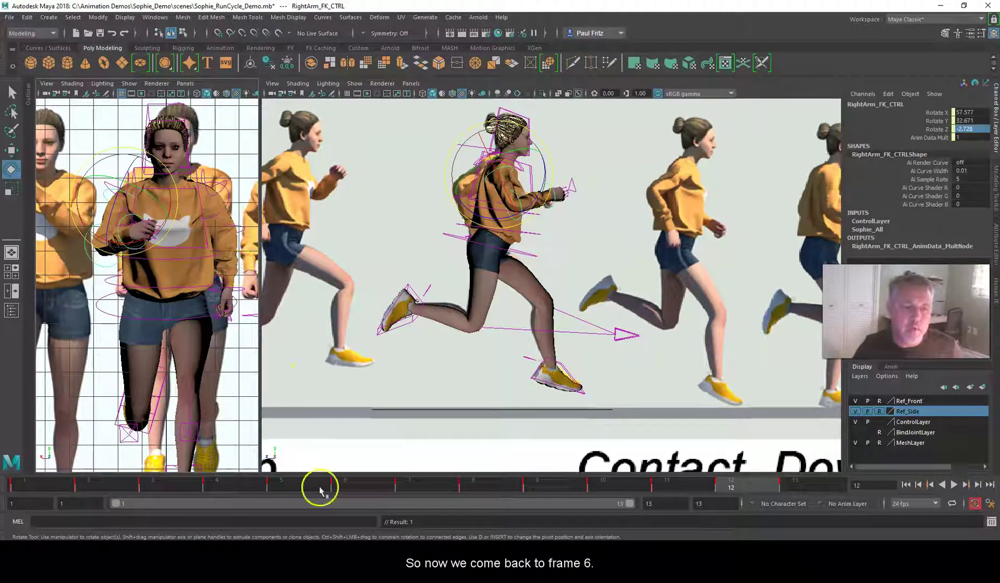
Step: Copy the left forearm FK control's key from frame 6 and paste it onto the right forearm FK control at frame 12
{"action": "left_click", "coordinate": [353, 483]}
{"action": "left_click", "coordinate": [249, 254]}
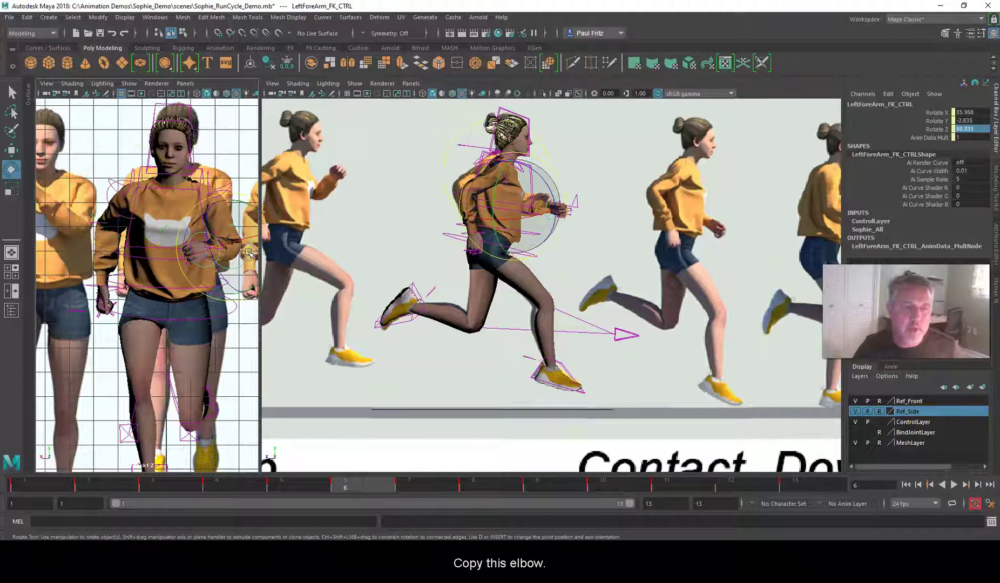
{"action": "right_click", "coordinate": [375, 482]}
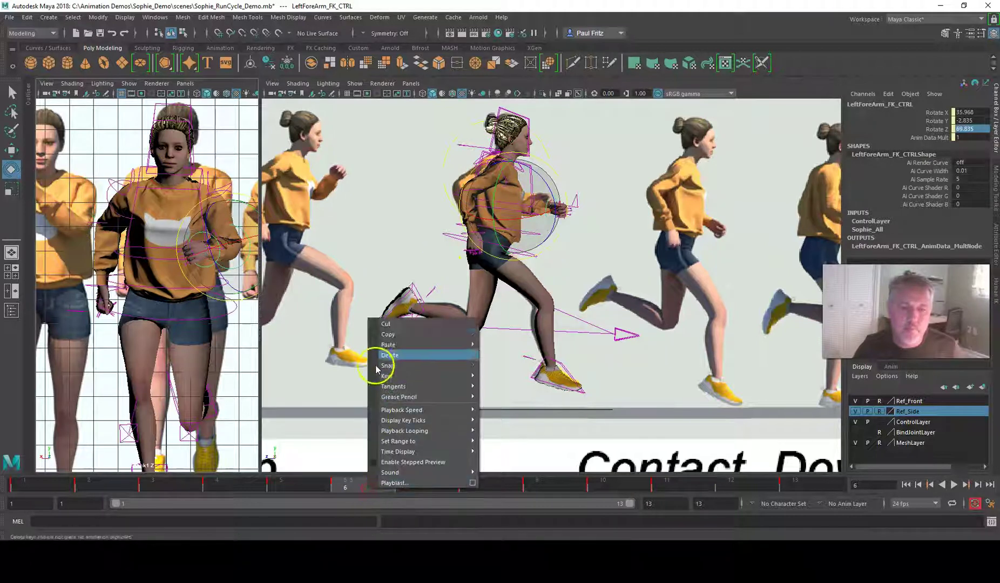
{"action": "left_click", "coordinate": [386, 336]}
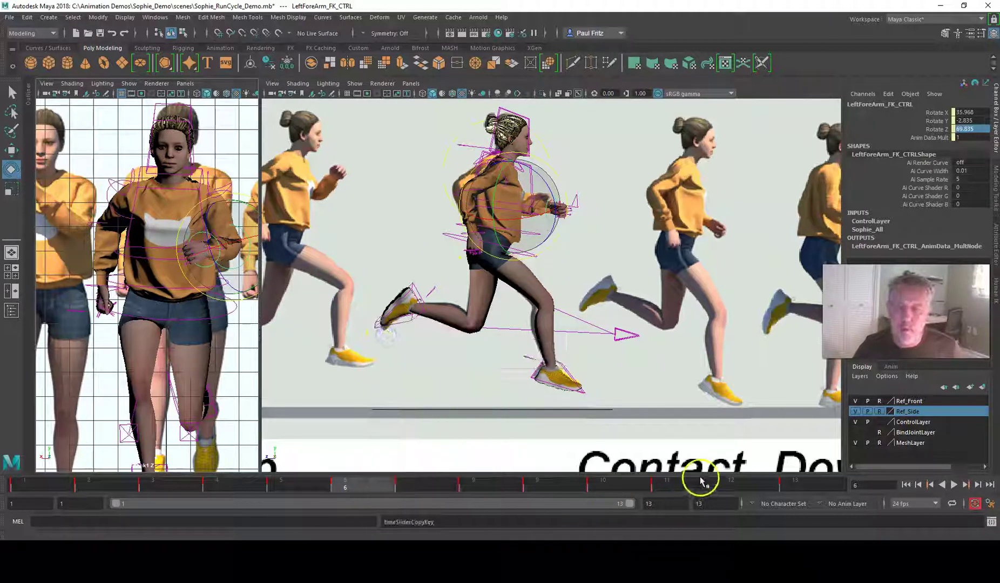
{"action": "left_click", "coordinate": [729, 483]}
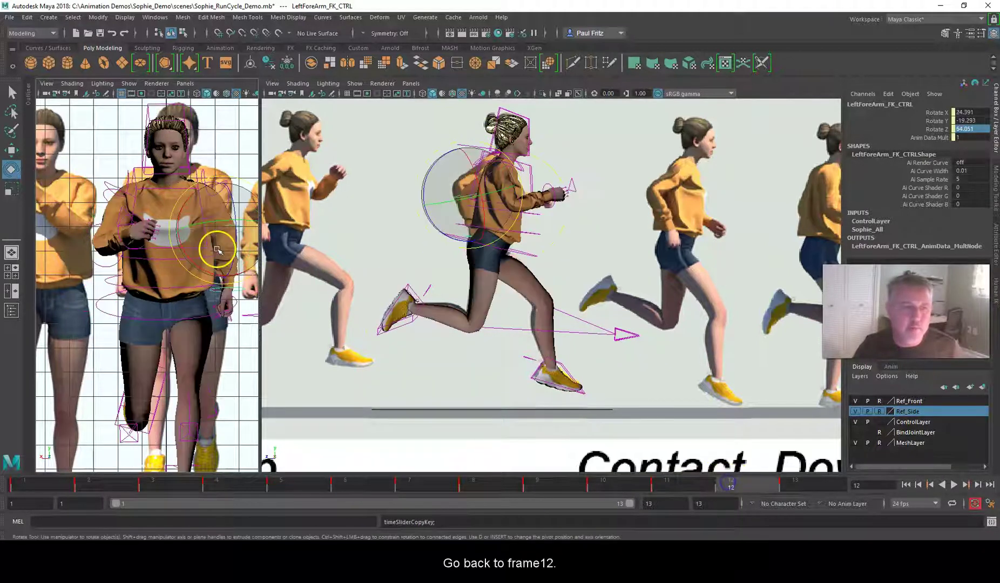
{"action": "left_click", "coordinate": [97, 264]}
{"action": "right_click", "coordinate": [757, 482]}
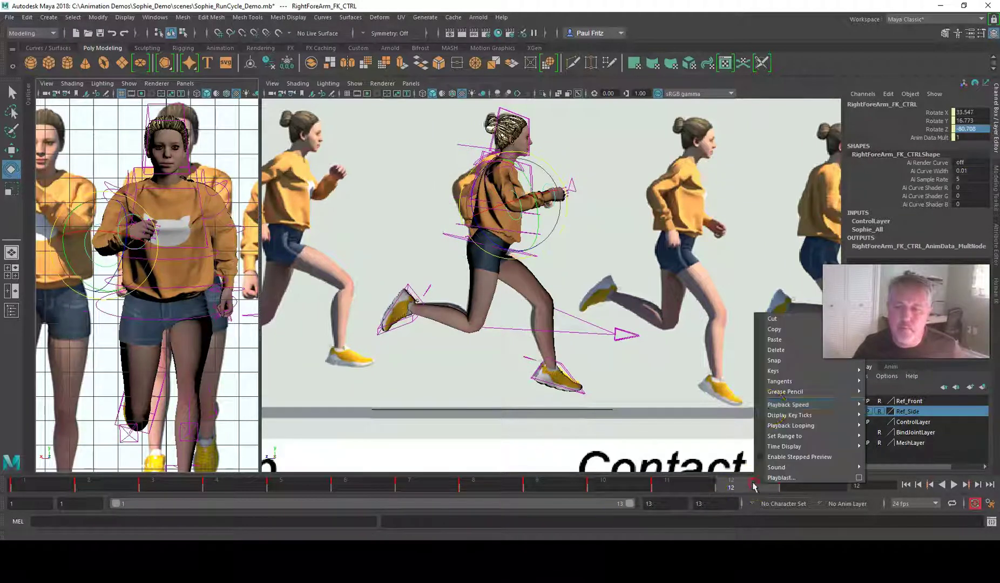
{"action": "left_click", "coordinate": [774, 340]}
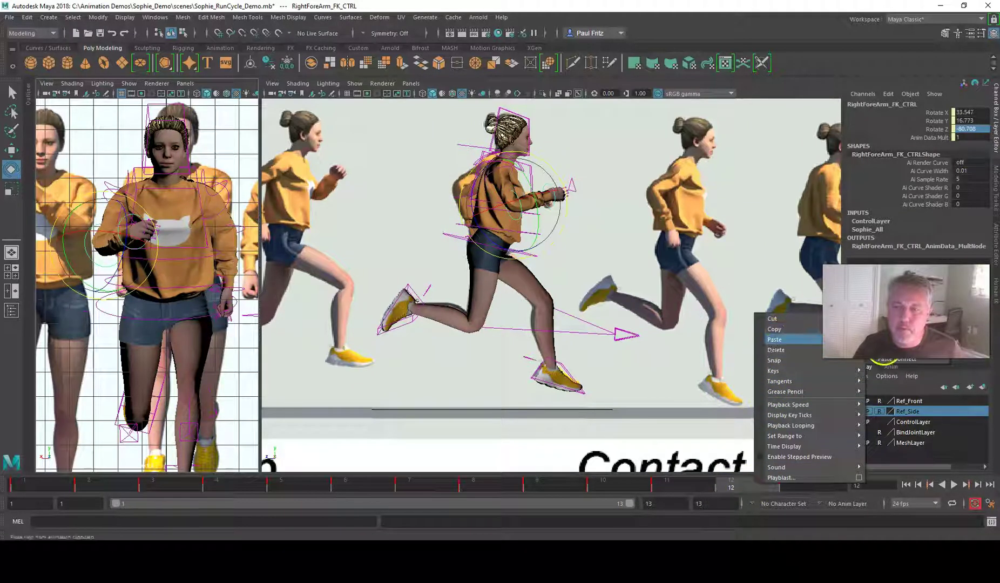
Step: Mirror the right forearm's rotation at frame 12 by setting Rotate Y to 2.835 and Rotate Z to -69.835
{"action": "double_click", "coordinate": [959, 120]}
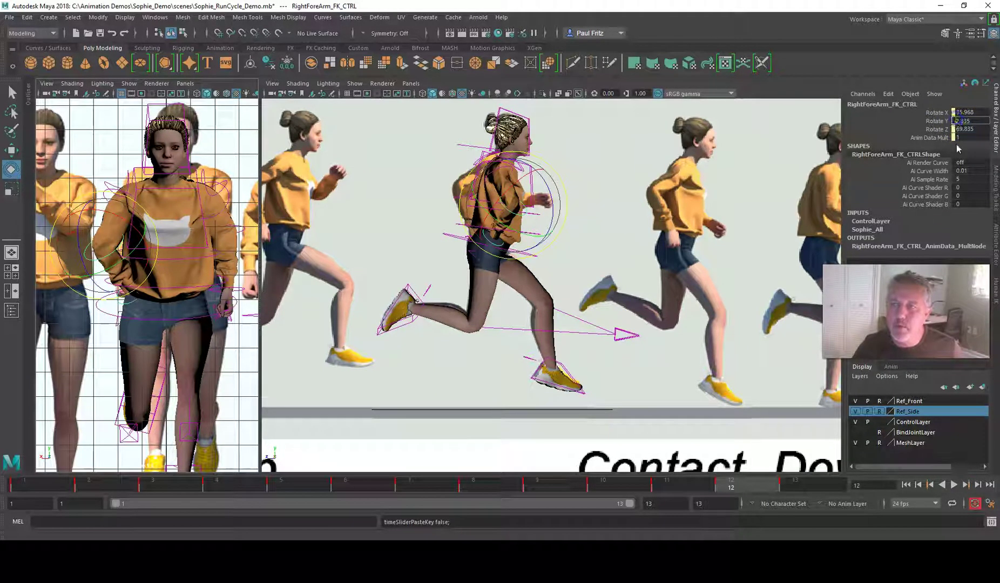
{"action": "type", "text": "2.835"}
{"action": "key", "text": "Return"}
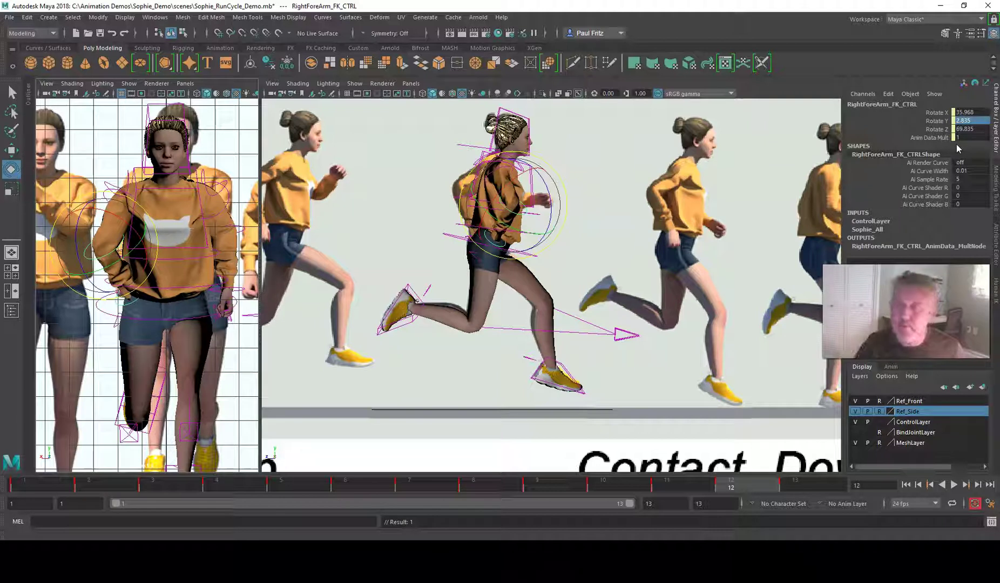
{"action": "double_click", "coordinate": [958, 128]}
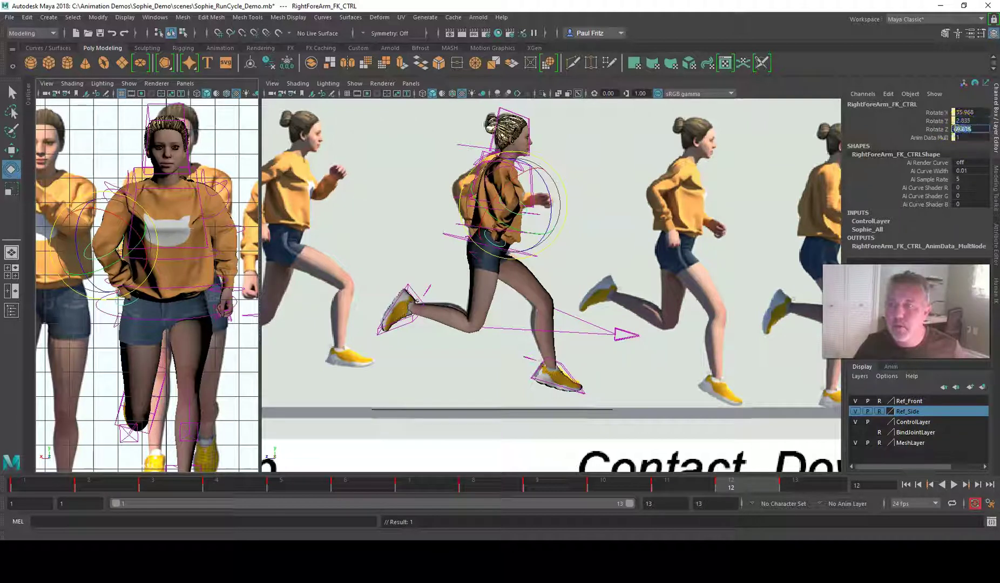
{"action": "type", "text": "-"}
{"action": "key", "text": "Return"}
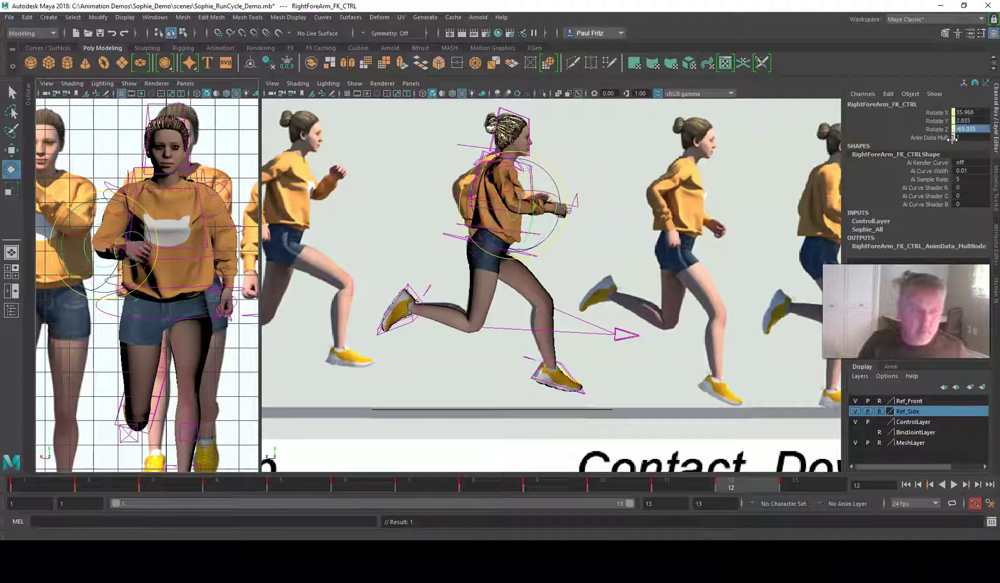
Step: Compare the right arm's pose at frame 12 with the left arm's pose at frame 6
{"action": "left_click", "coordinate": [344, 487]}
{"action": "left_click", "coordinate": [222, 248]}
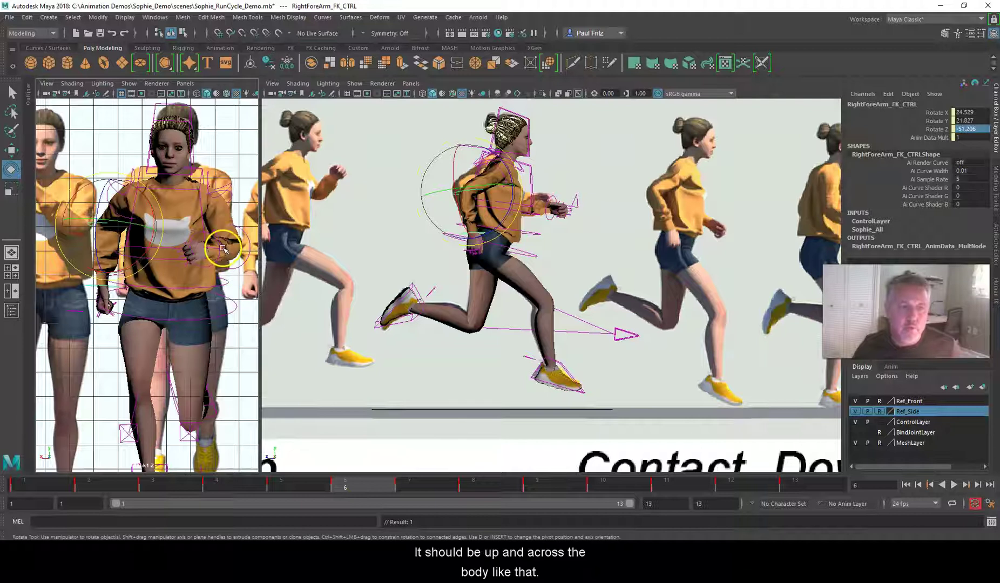
{"action": "left_click", "coordinate": [736, 483]}
{"action": "left_click", "coordinate": [144, 261]}
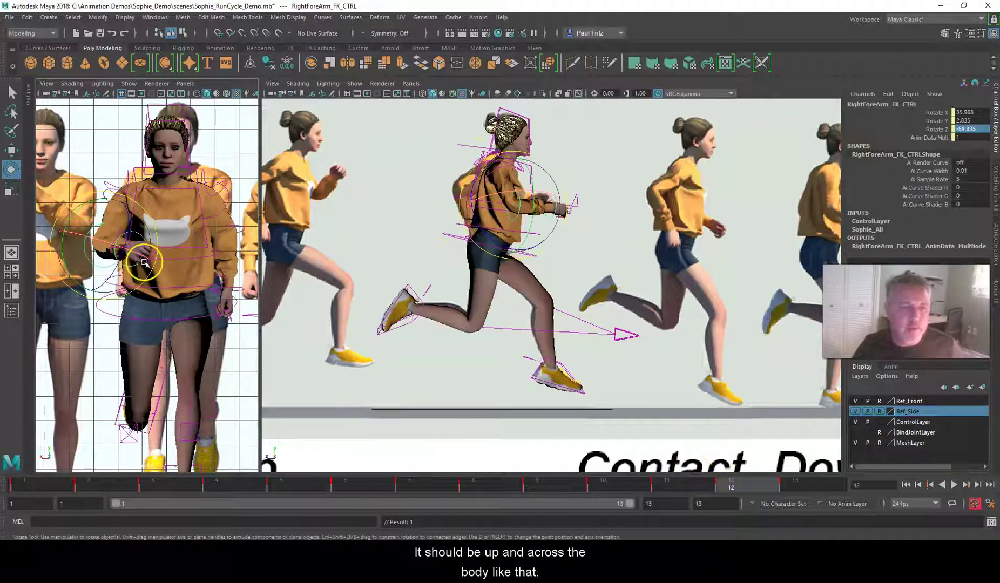
{"action": "left_click", "coordinate": [472, 455]}
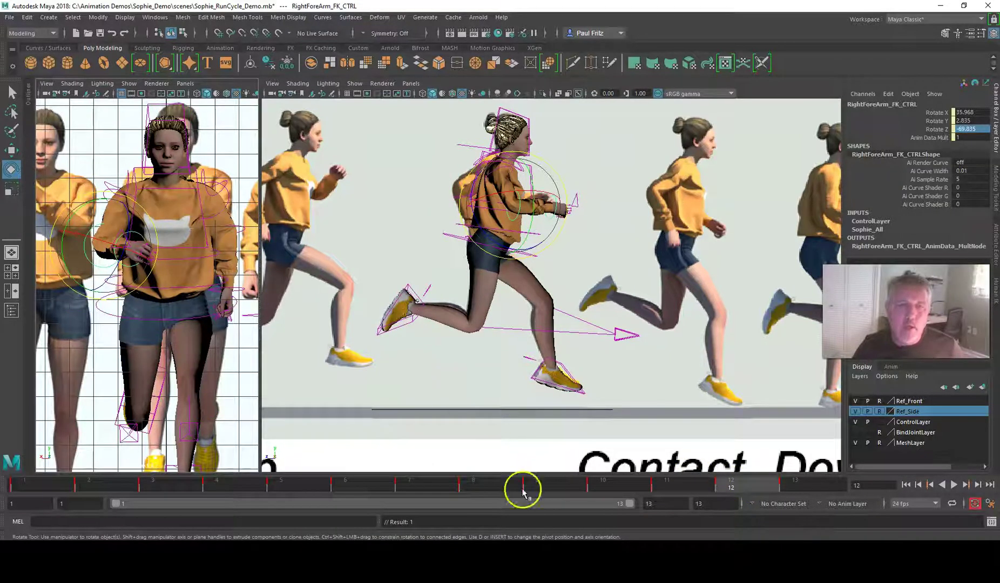
{"action": "left_click", "coordinate": [360, 486]}
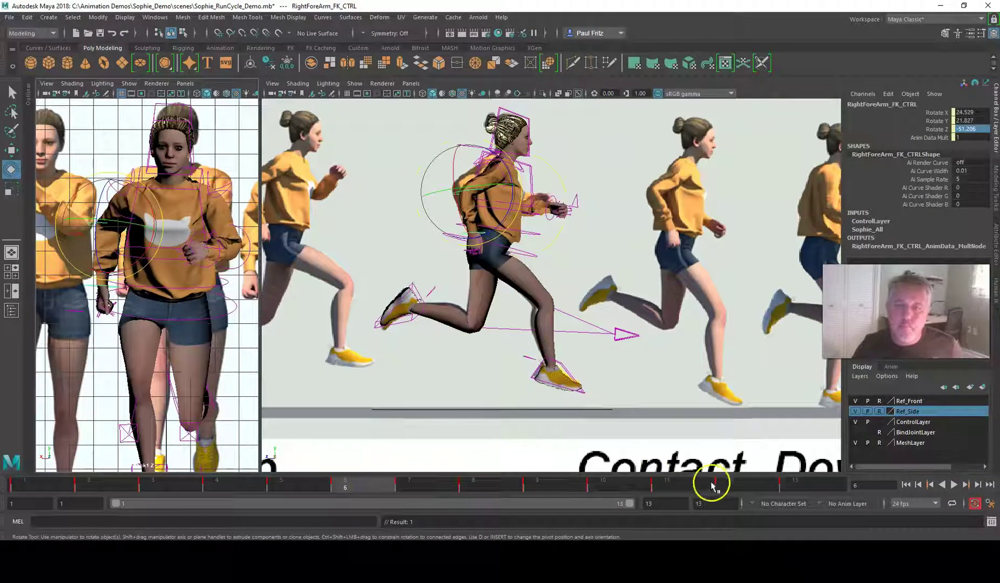
{"action": "left_click", "coordinate": [730, 484]}
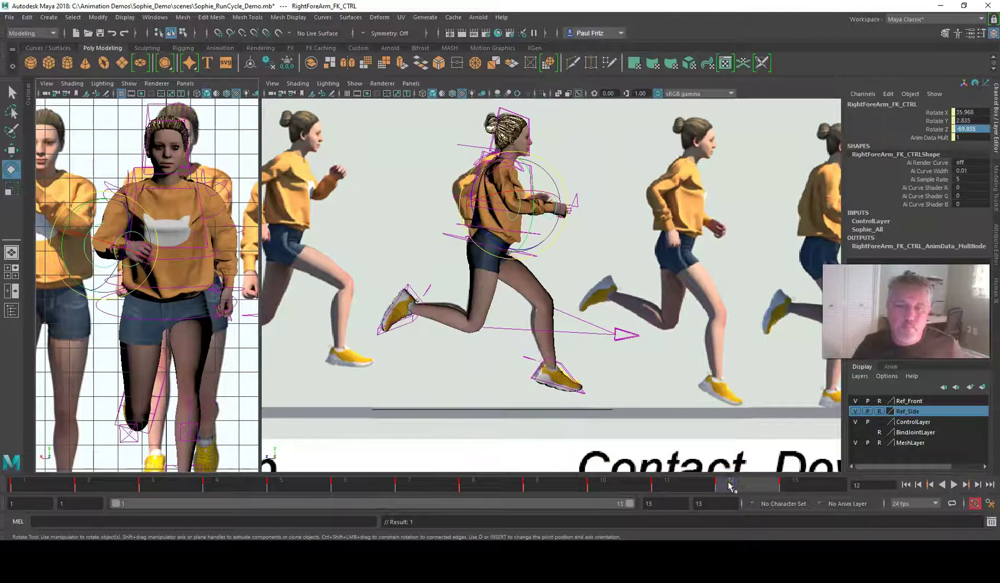
Step: Copy the right upper arm FK control's key from frame 6 and paste it onto the left upper arm FK control at frame 12
{"action": "left_click", "coordinate": [351, 489]}
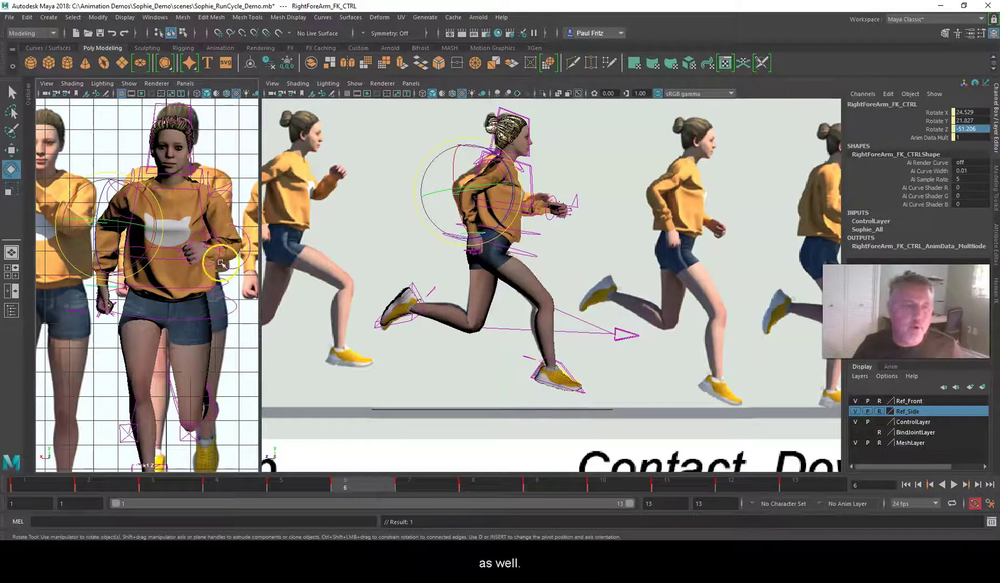
{"action": "left_click", "coordinate": [111, 199]}
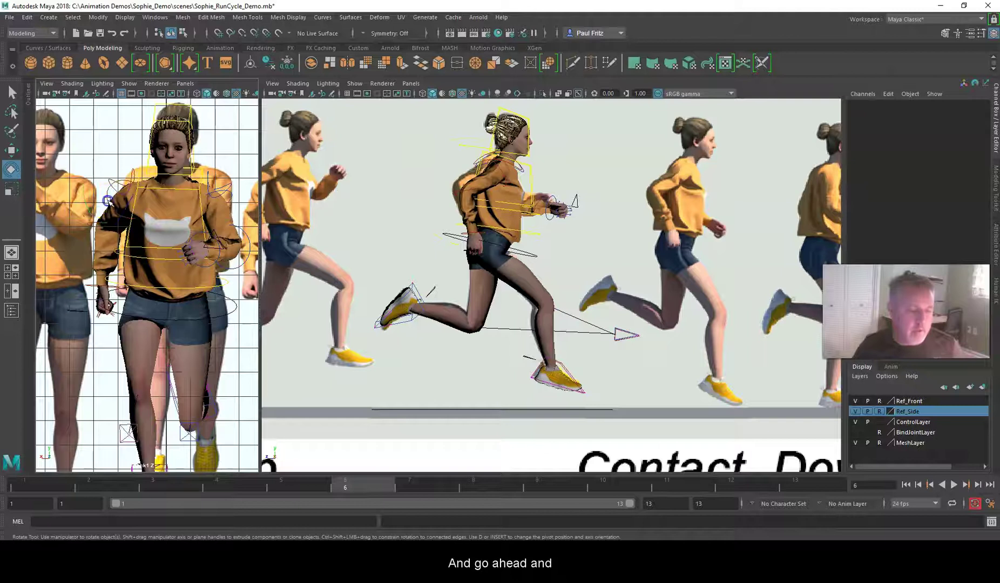
{"action": "left_click", "coordinate": [107, 201]}
{"action": "key", "text": "q"}
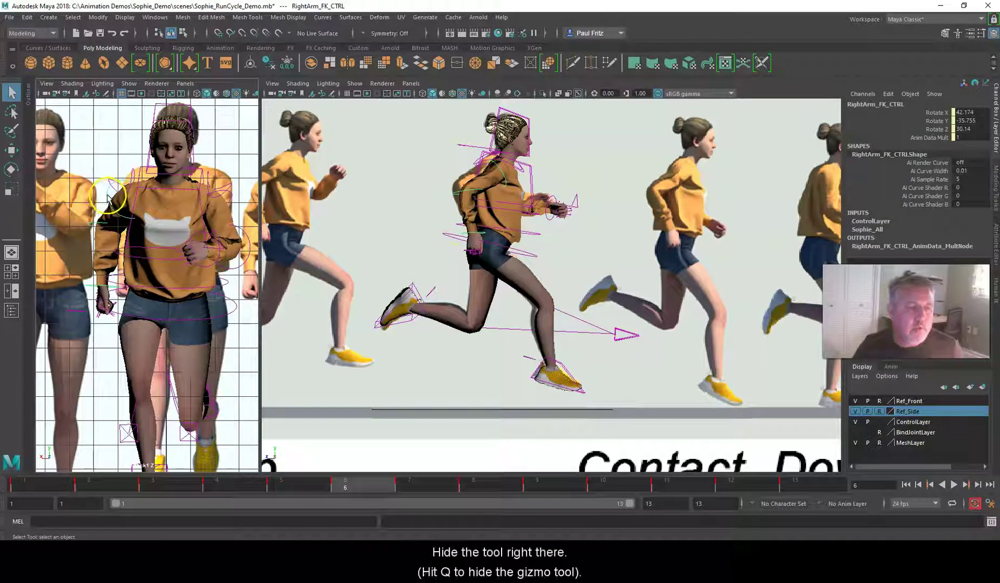
{"action": "right_click", "coordinate": [373, 480]}
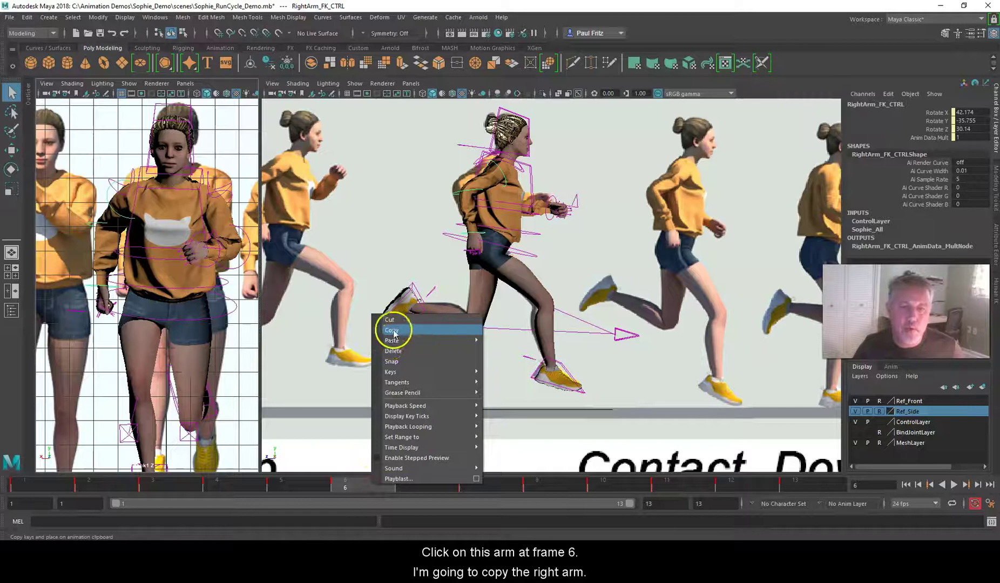
{"action": "left_click", "coordinate": [390, 331]}
{"action": "left_click", "coordinate": [748, 480]}
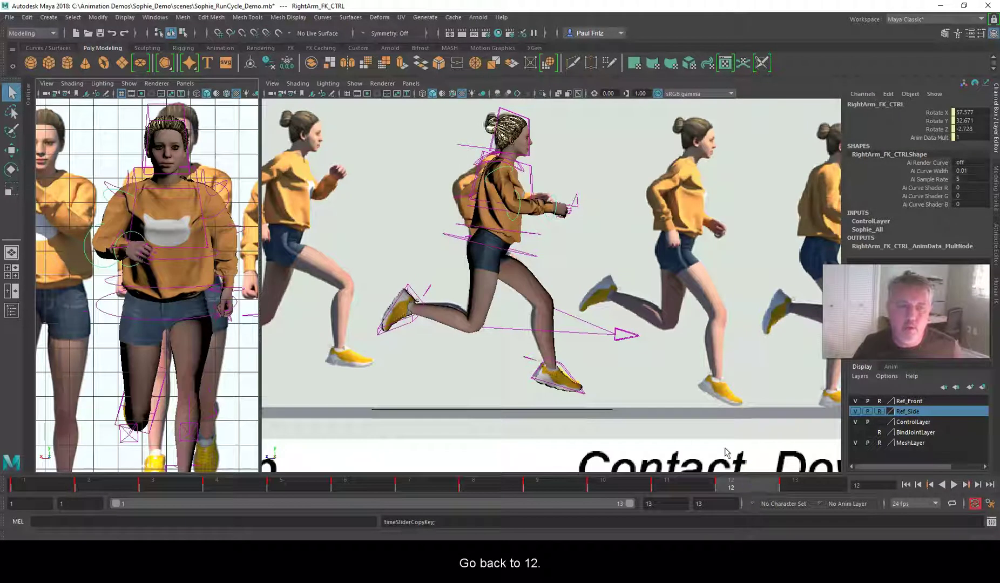
{"action": "left_click", "coordinate": [230, 195]}
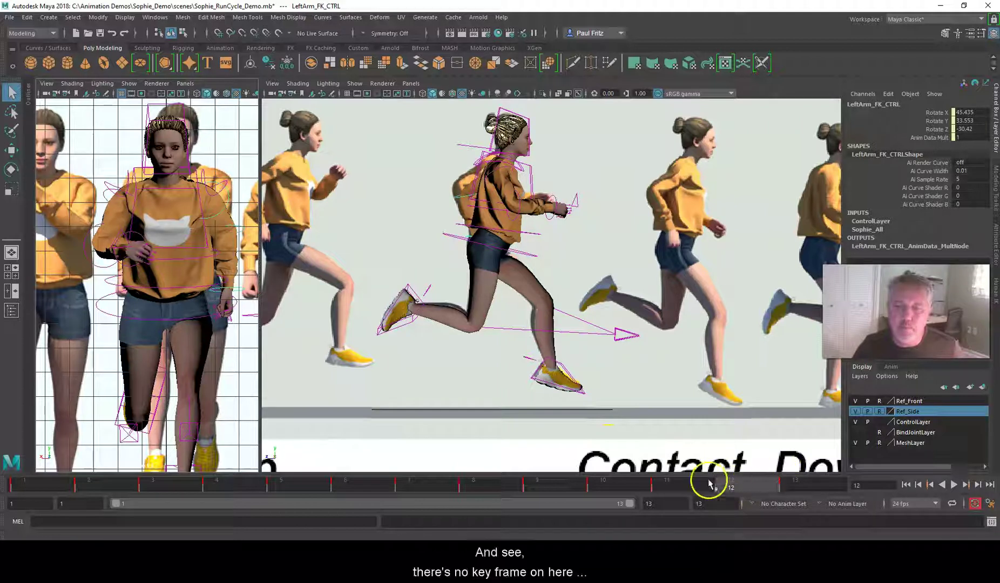
{"action": "right_click", "coordinate": [737, 485]}
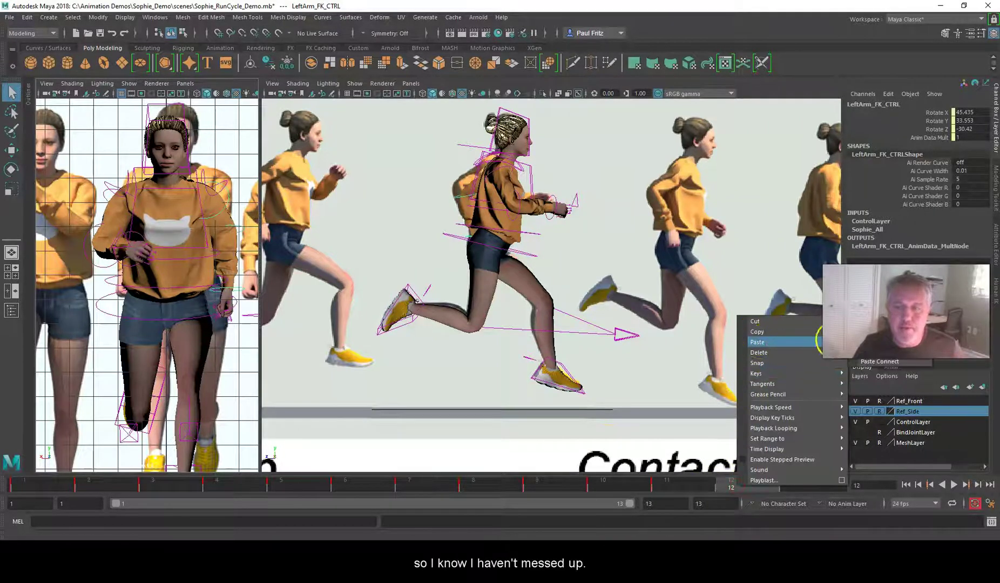
{"action": "left_click", "coordinate": [866, 361]}
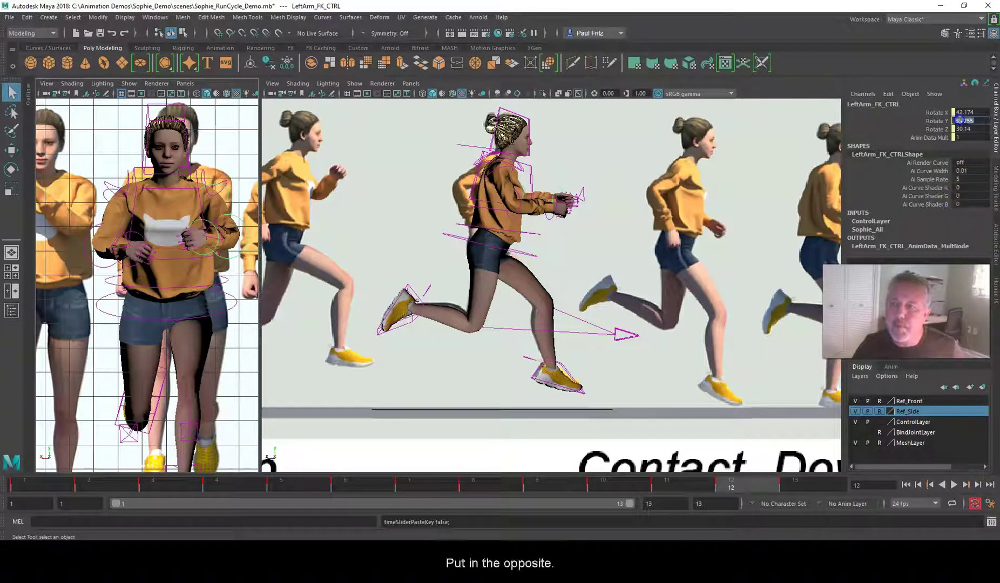
Step: Mirror the left upper arm's rotation at frame 12 by setting Rotate Y to 35.755 and Rotate Z to -30.14
{"action": "type", "text": "35.755"}
{"action": "key", "text": "Return"}
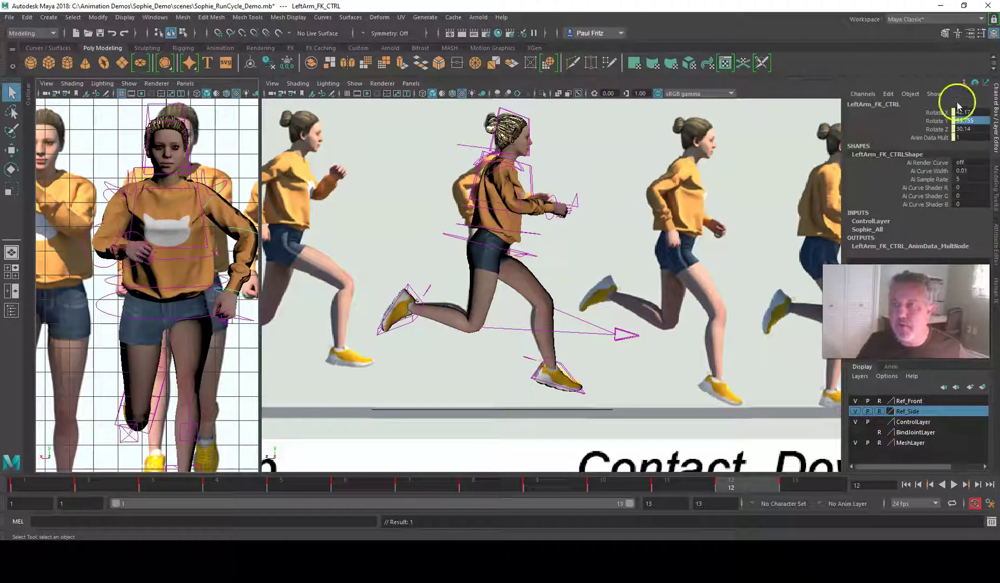
{"action": "double_click", "coordinate": [958, 129]}
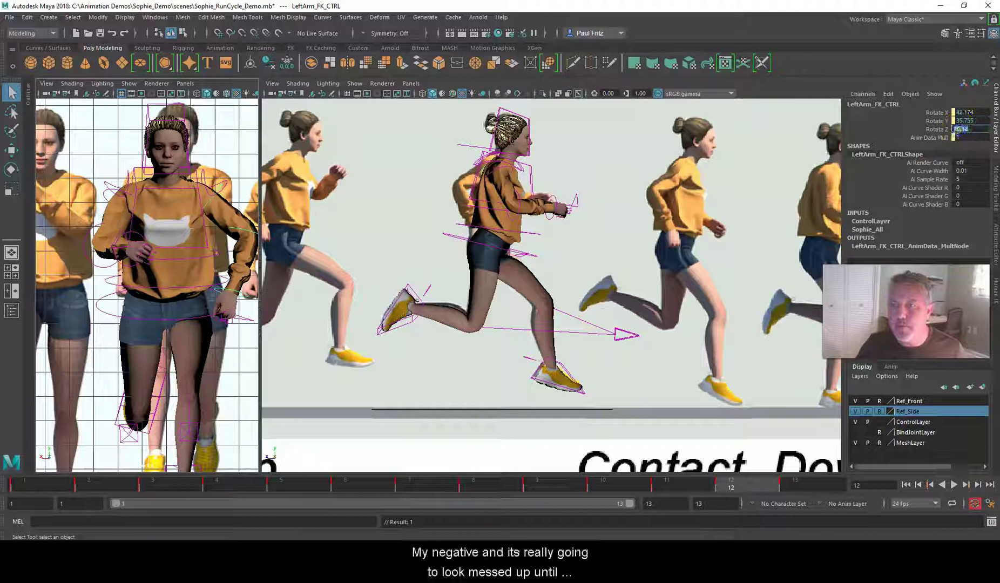
{"action": "type", "text": "-30.14"}
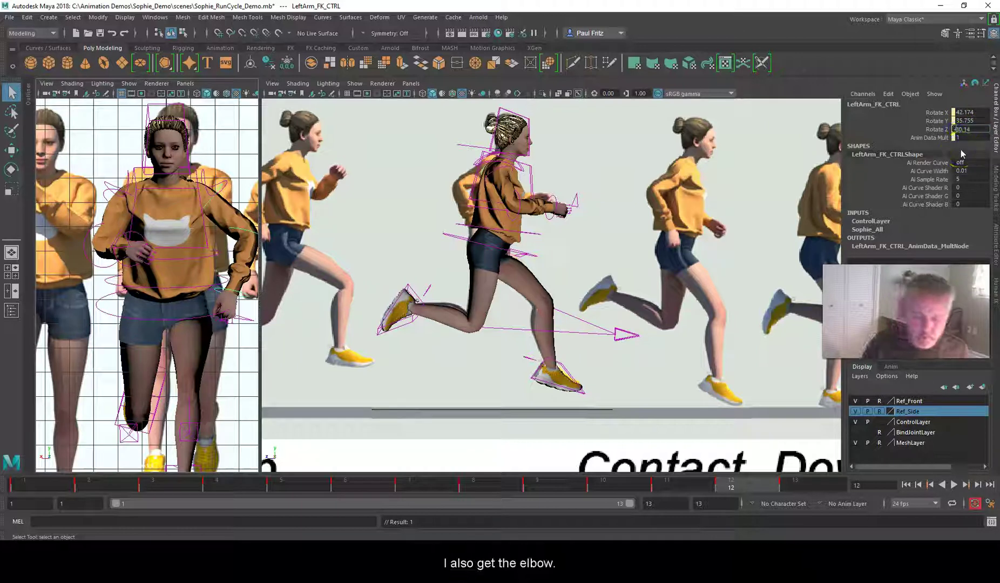
{"action": "key", "text": "Return"}
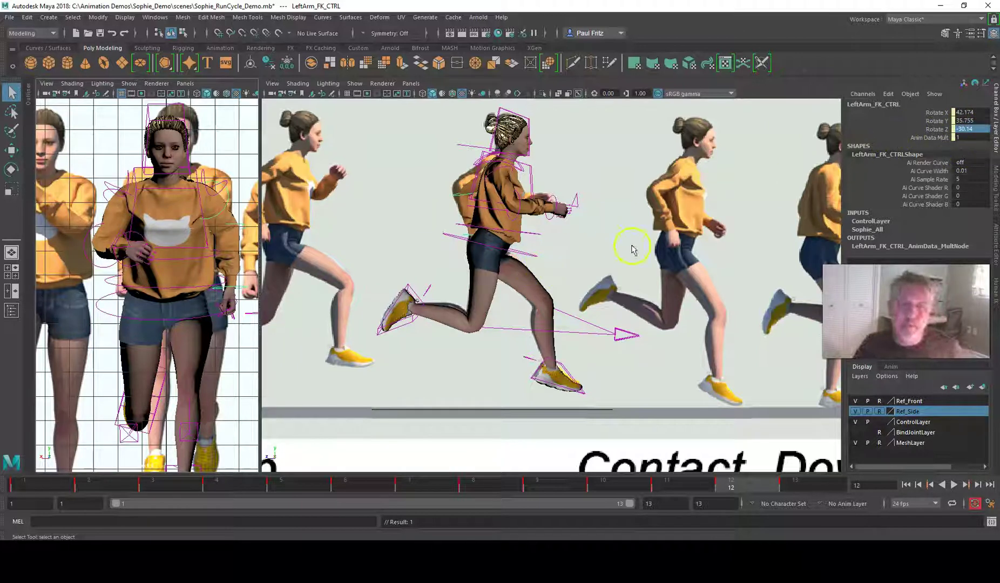
Step: Copy the right forearm FK control's key from frame 6 and paste it onto the left forearm FK control at frame 12
{"action": "left_click", "coordinate": [334, 488]}
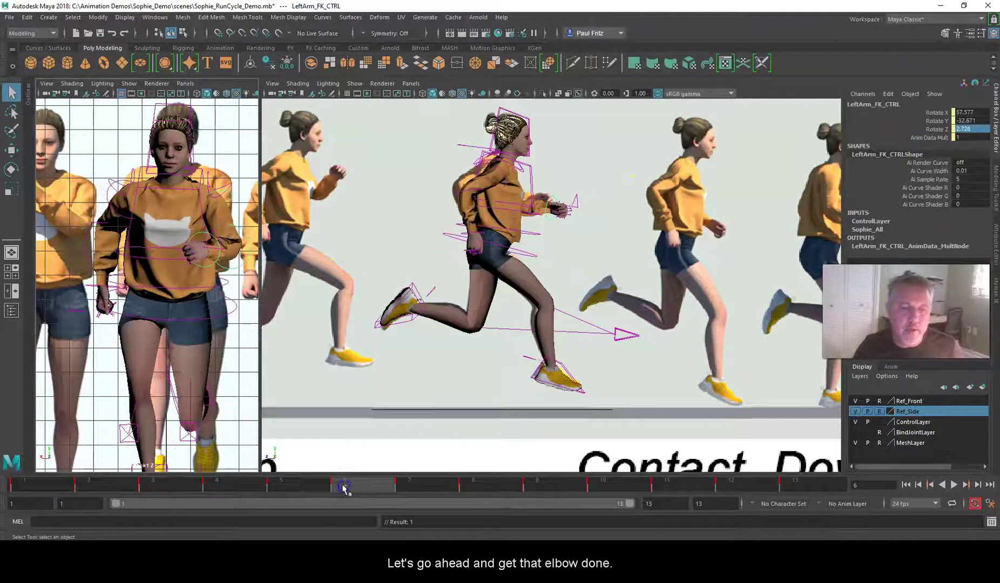
{"action": "left_click", "coordinate": [93, 227]}
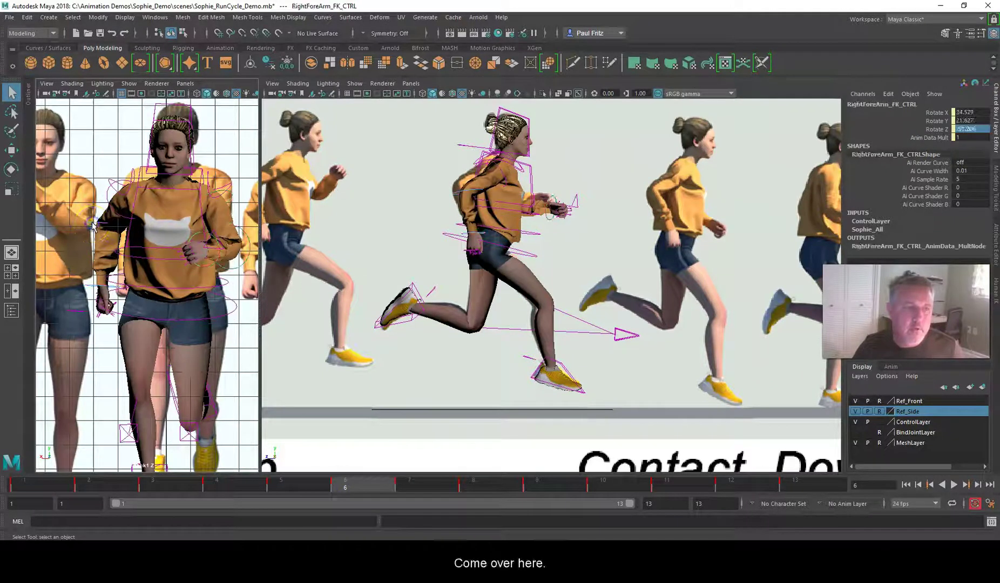
{"action": "right_click", "coordinate": [362, 489]}
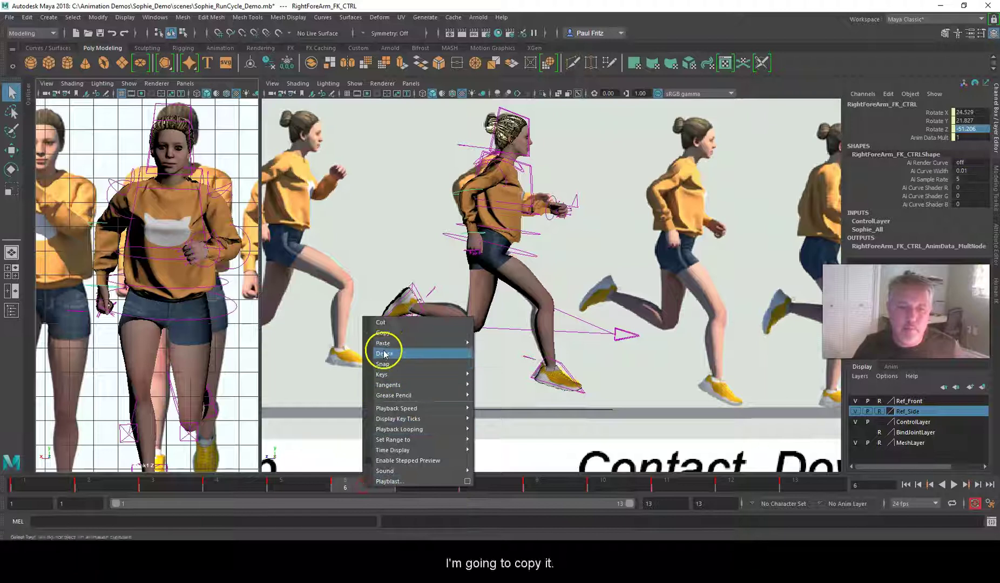
{"action": "left_click", "coordinate": [382, 333]}
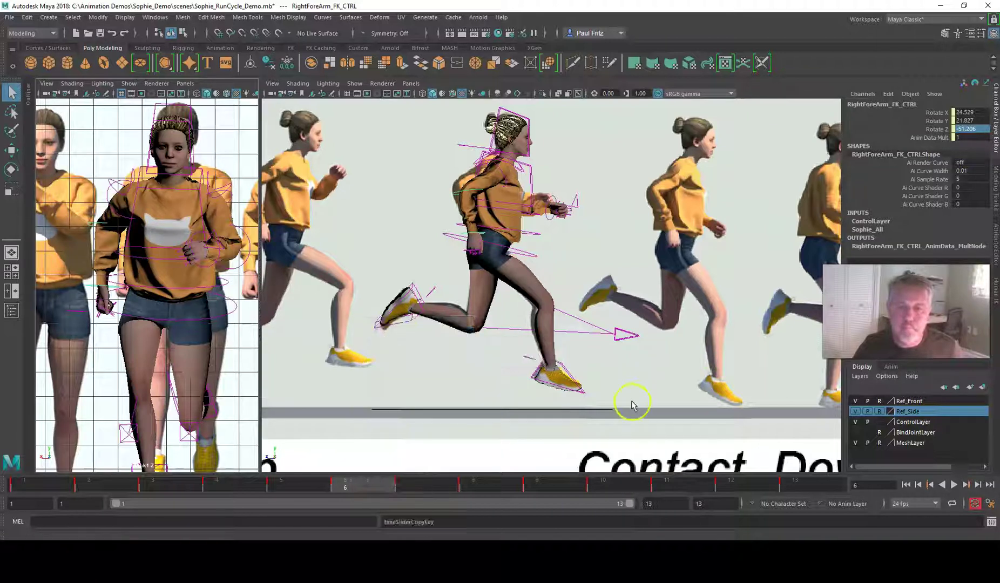
{"action": "left_click", "coordinate": [739, 486]}
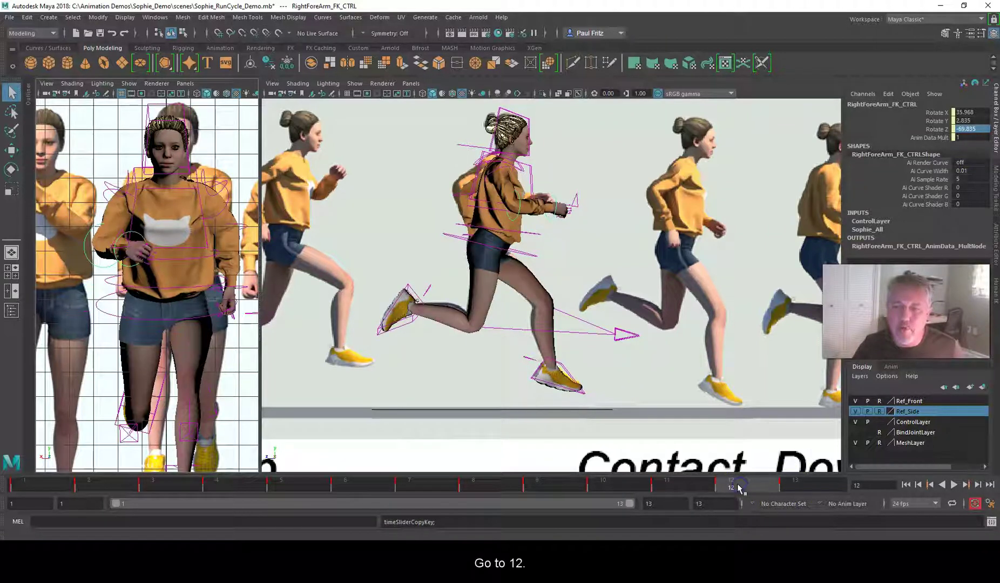
{"action": "left_click", "coordinate": [237, 224]}
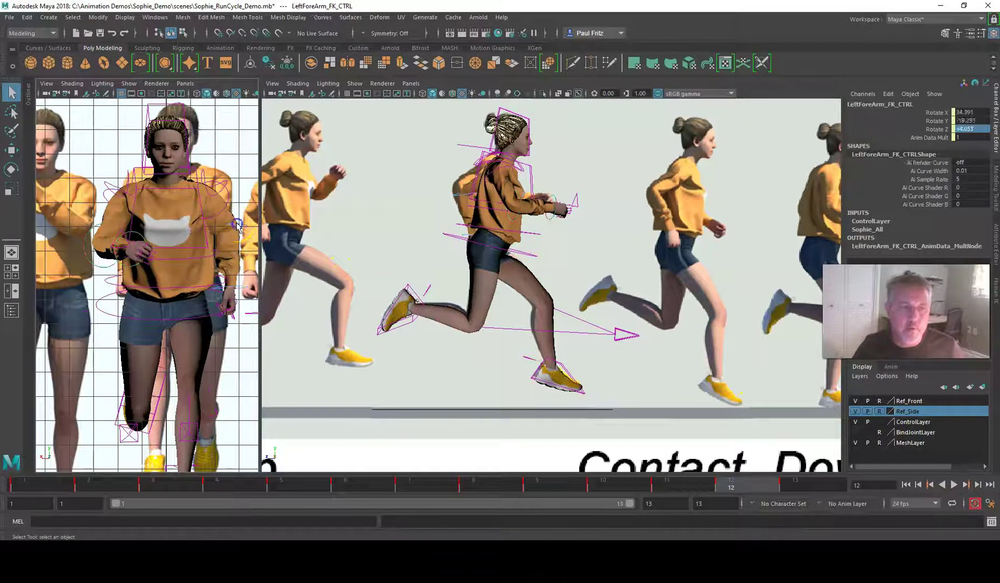
{"action": "right_click", "coordinate": [725, 476]}
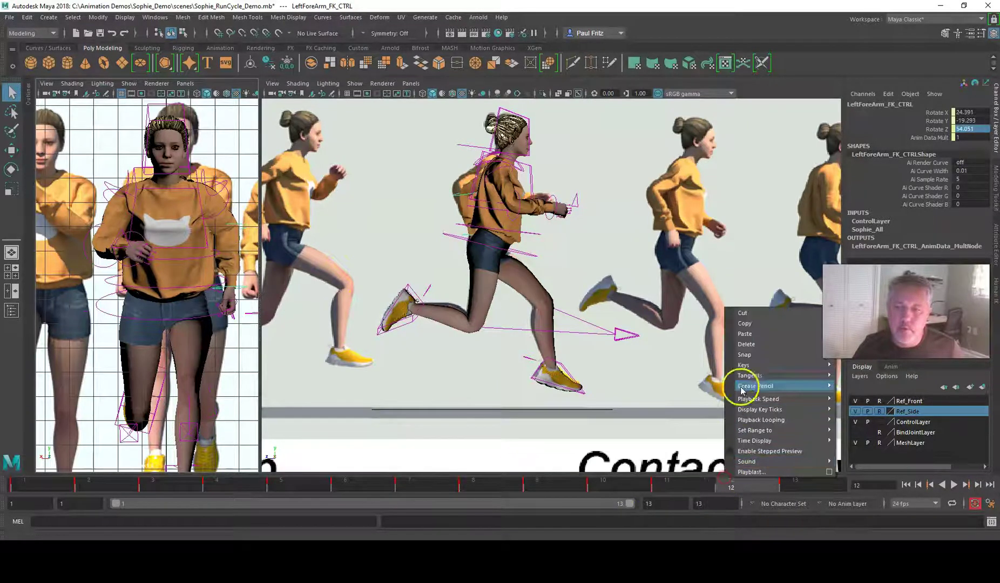
{"action": "left_click", "coordinate": [756, 334]}
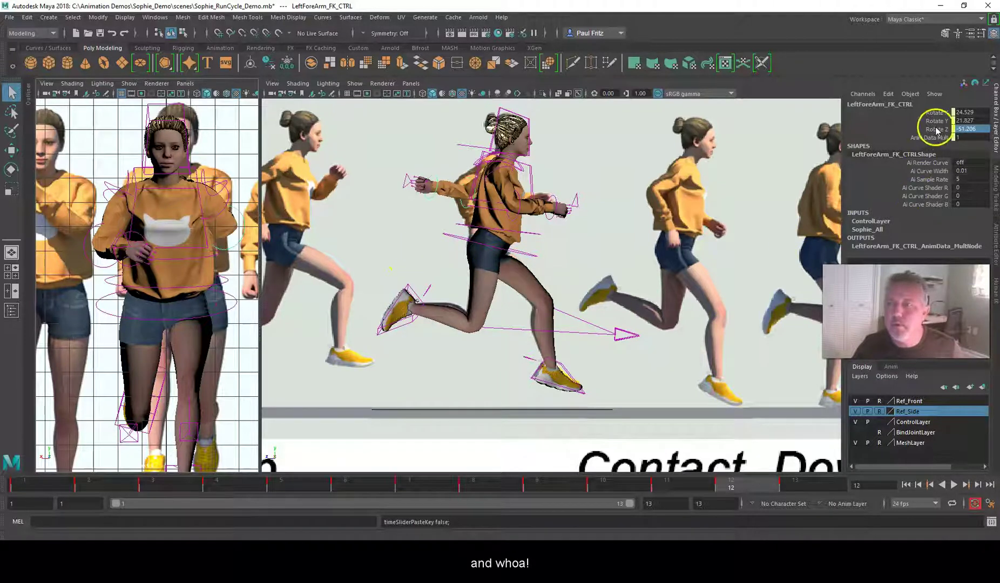
Step: Mirror the left forearm's rotation at frame 12 by setting Rotate Y to -21.827 and Rotate Z to 51.206
{"action": "left_click", "coordinate": [957, 121], "text": "shift"}
{"action": "double_click", "coordinate": [957, 121]}
{"action": "type", "text": "-21.827"}
{"action": "key", "text": "Return"}
{"action": "double_click", "coordinate": [957, 129]}
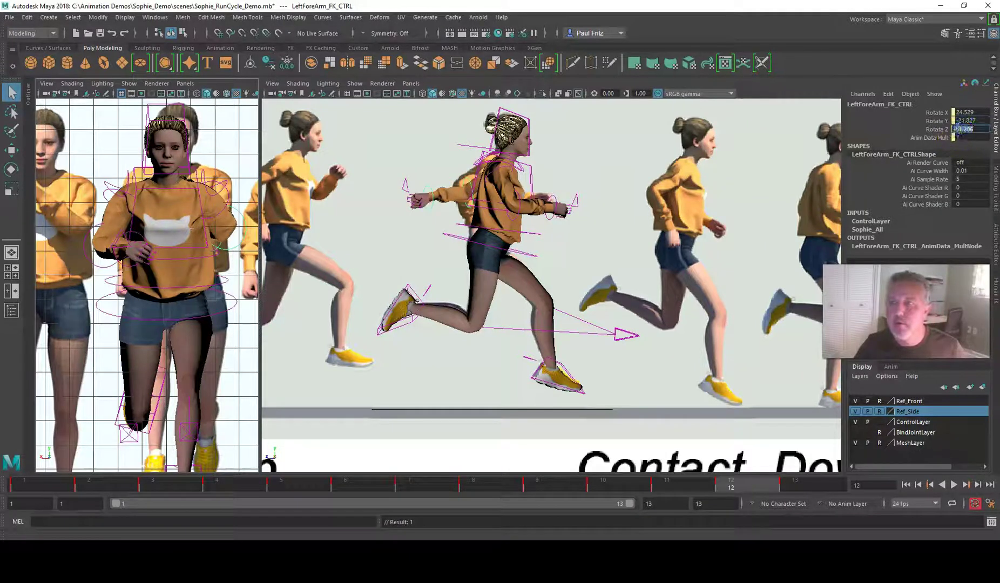
{"action": "type", "text": "51.206"}
{"action": "key", "text": "Return"}
{"action": "left_click", "coordinate": [949, 129]}
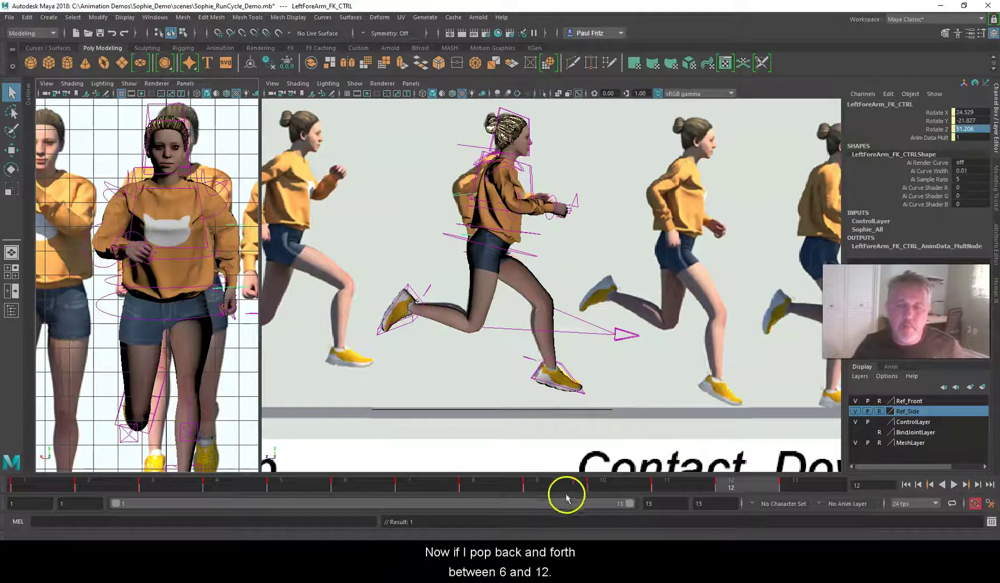
Step: Compare the full character pose at frame 6 with the mirrored pose at frame 12
{"action": "left_click", "coordinate": [339, 483]}
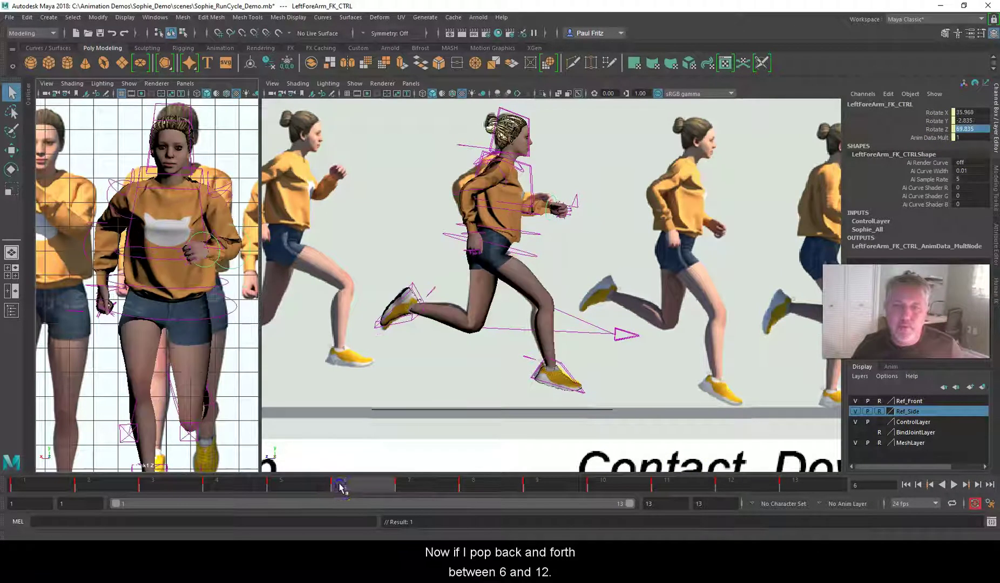
{"action": "left_click", "coordinate": [709, 486]}
{"action": "left_click", "coordinate": [409, 485]}
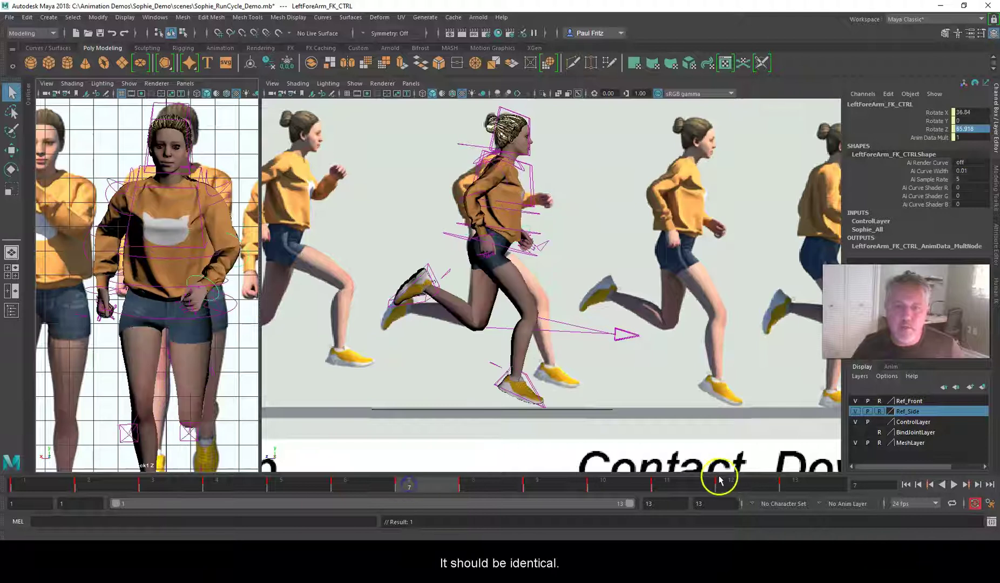
{"action": "left_click", "coordinate": [373, 483]}
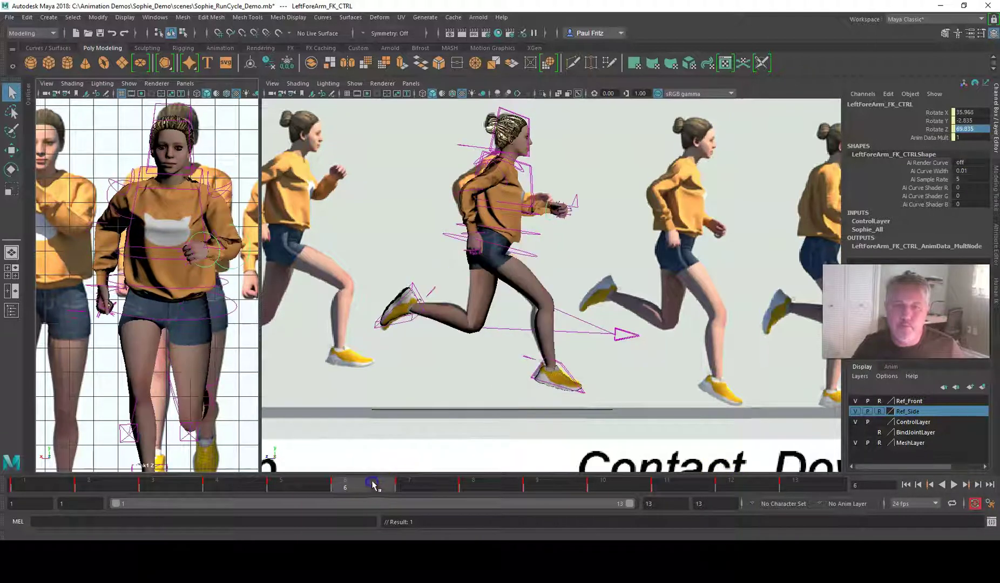
{"action": "left_click", "coordinate": [763, 487]}
{"action": "left_click", "coordinate": [359, 485]}
{"action": "left_click", "coordinate": [736, 484]}
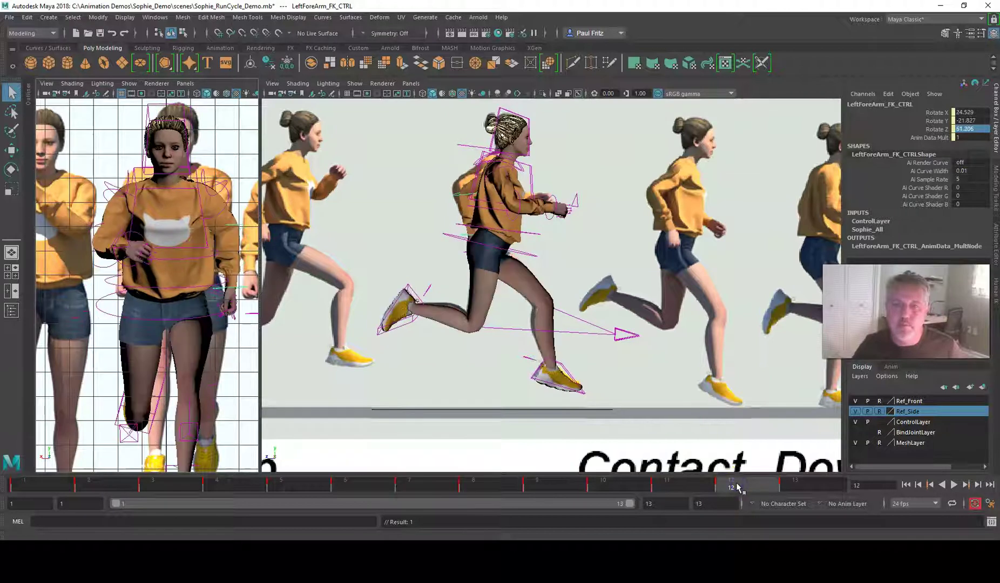
Step: Play back the run cycle and shorten the playback range so that it ends at frame 12
{"action": "left_click", "coordinate": [953, 484]}
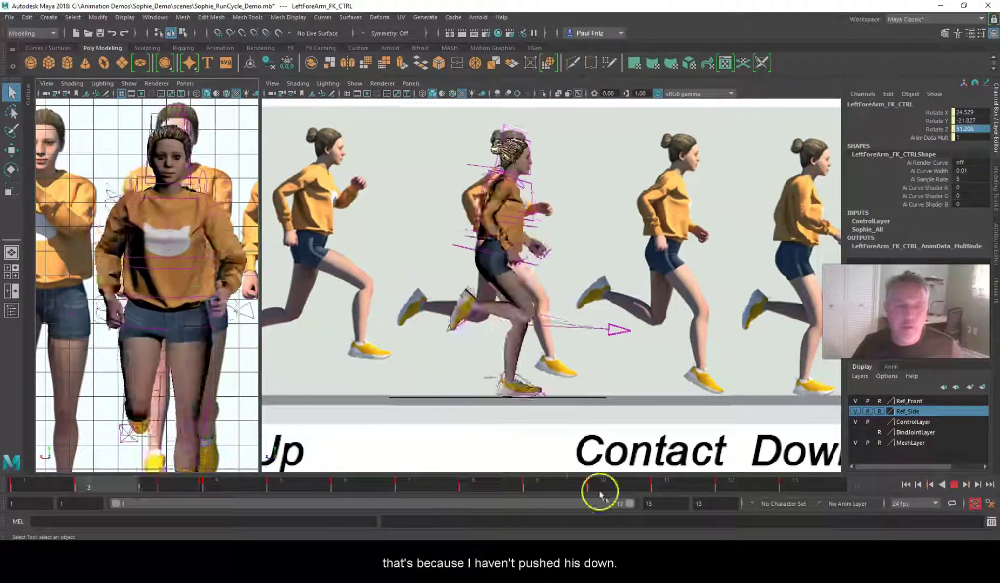
{"action": "left_click_drag", "start_coordinate": [628, 504], "coordinate": [608, 504]}
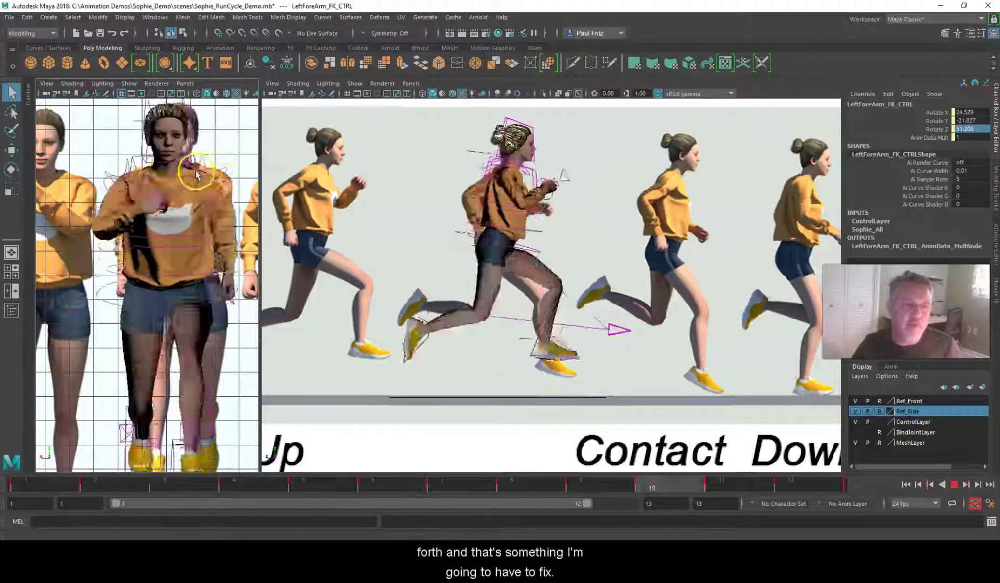
{"action": "left_click", "coordinate": [953, 485]}
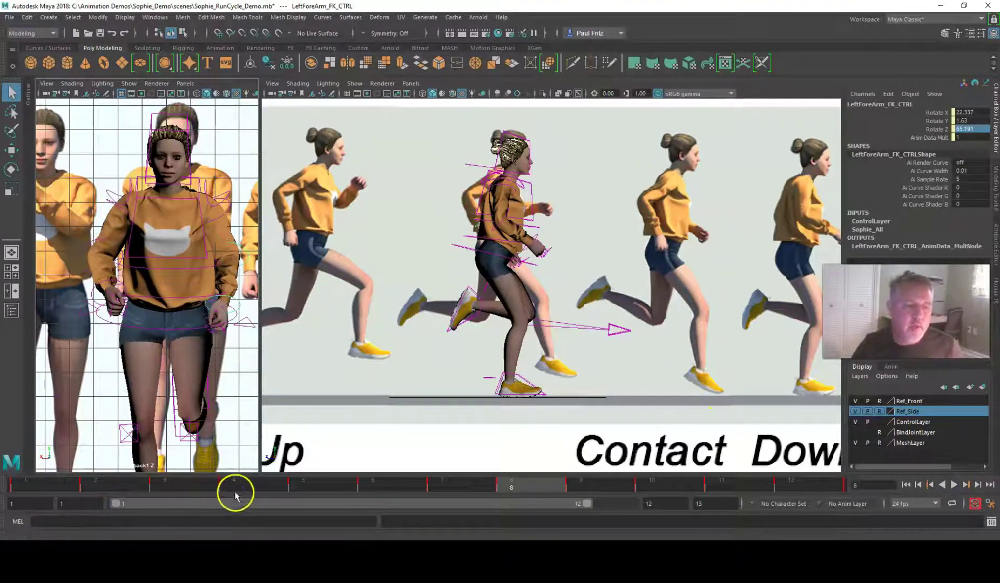
Step: Rotate the neck control at frame 5 to turn the head, bringing Rotate Y to about 6.77
{"action": "scroll", "coordinate": [399, 380], "scroll_direction": "down", "scroll_amount": 3}
{"action": "scroll", "coordinate": [402, 378], "scroll_direction": "down", "scroll_amount": 1}
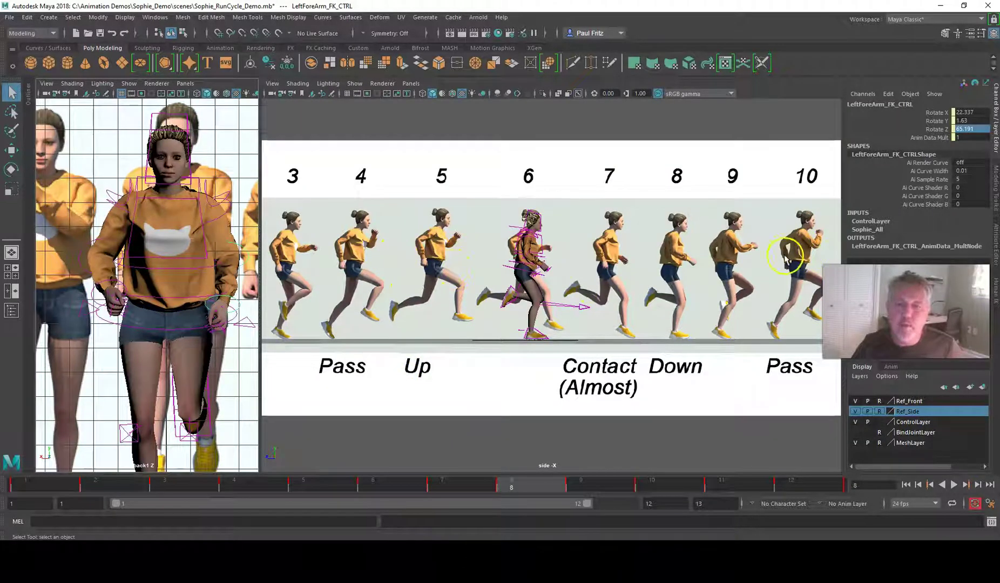
{"action": "scroll", "coordinate": [806, 249], "scroll_direction": "down", "scroll_amount": 1}
{"action": "scroll", "coordinate": [800, 268], "scroll_direction": "down", "scroll_amount": 1}
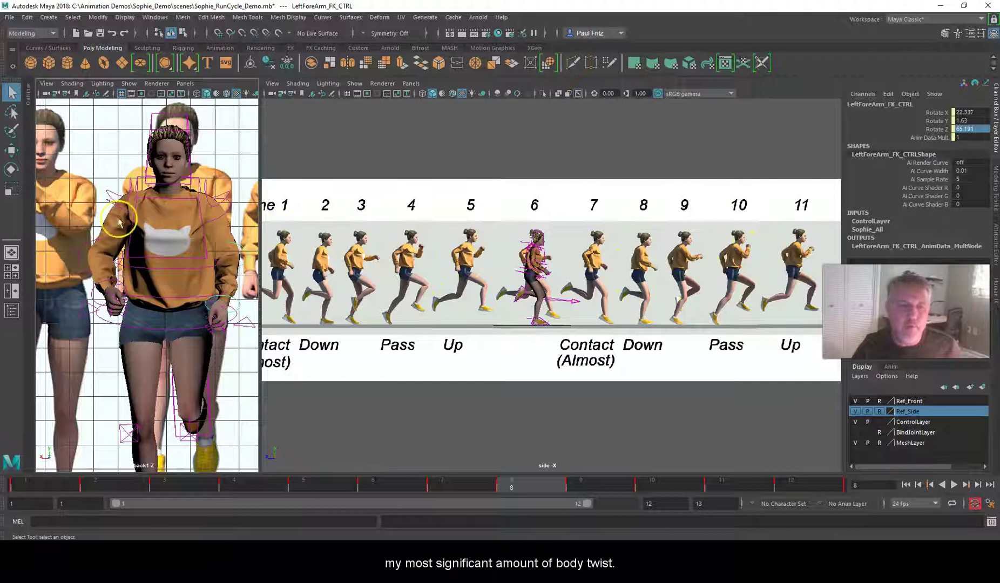
{"action": "left_click", "coordinate": [316, 482]}
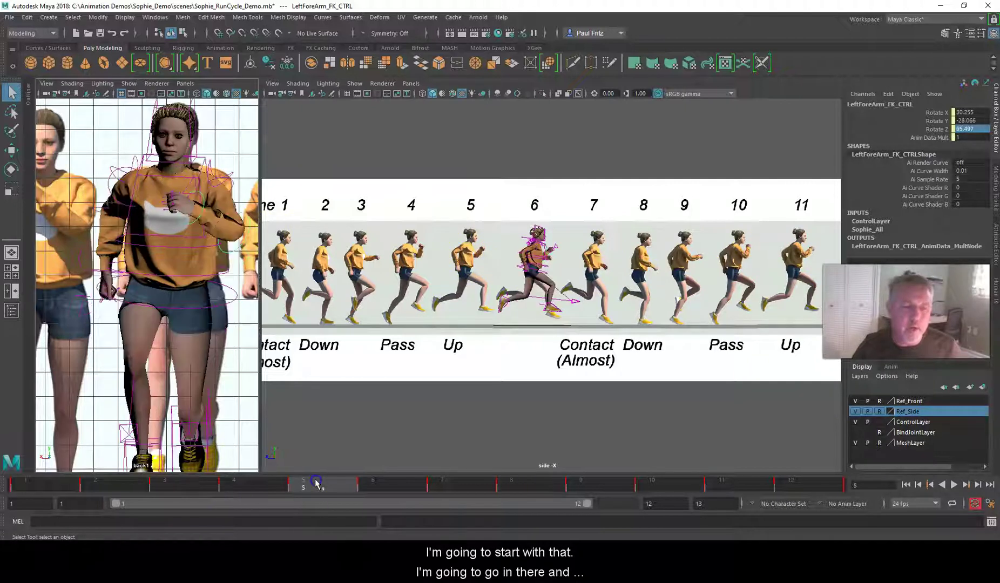
{"action": "left_click", "coordinate": [165, 164]}
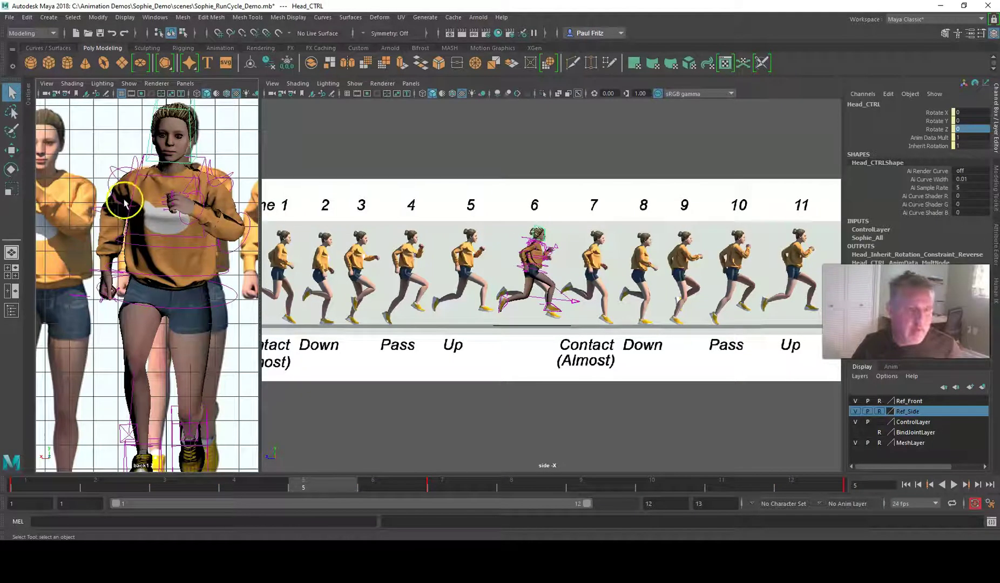
{"action": "scroll", "coordinate": [495, 232], "scroll_direction": "up", "scroll_amount": 5}
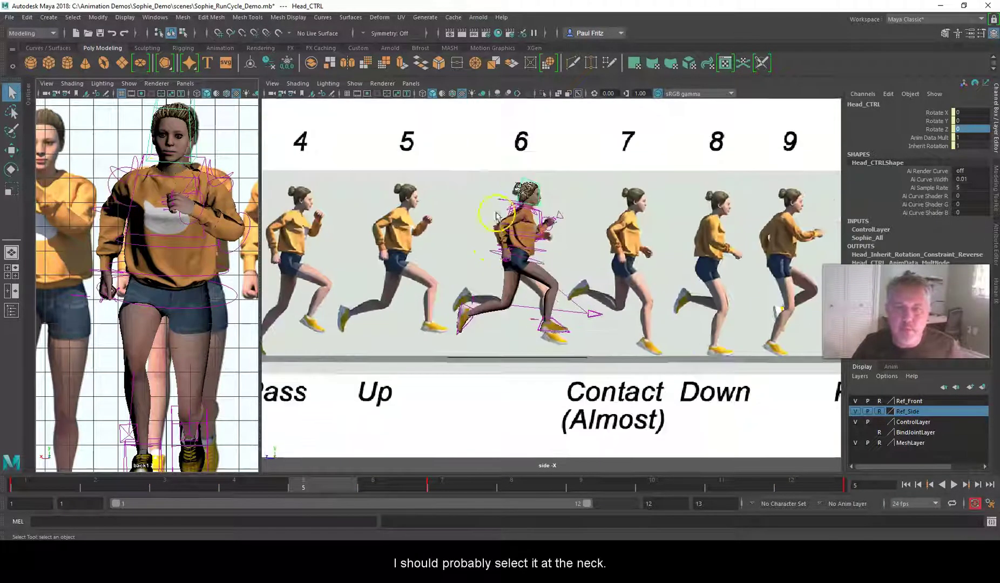
{"action": "left_click", "coordinate": [495, 202]}
{"action": "scroll", "coordinate": [438, 234], "scroll_direction": "up", "scroll_amount": 2}
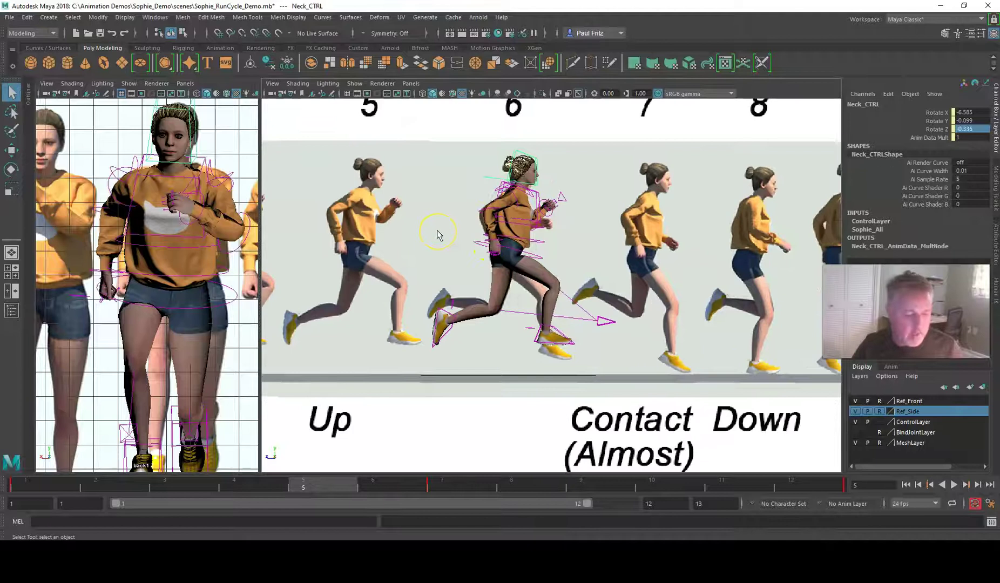
{"action": "key", "text": "e"}
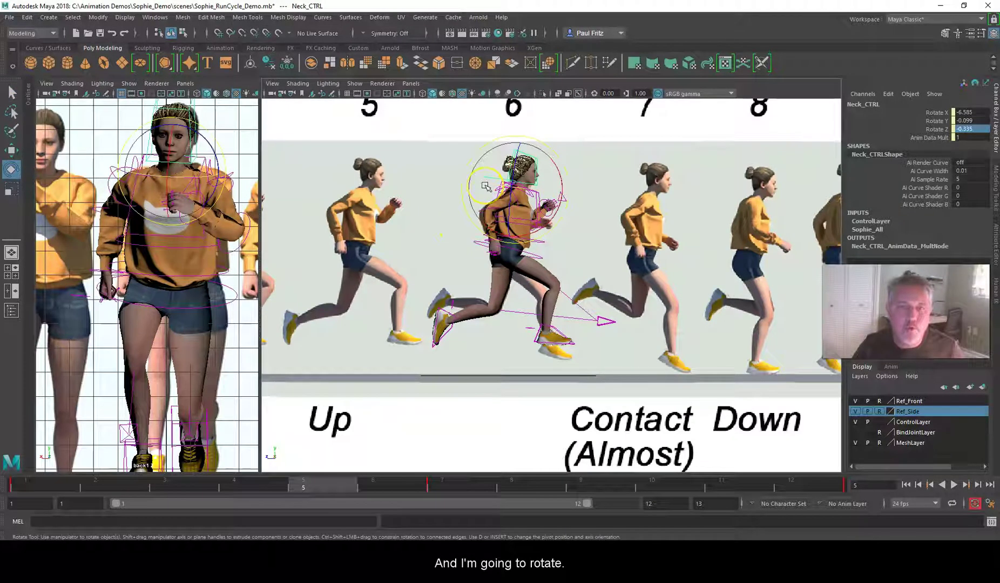
{"action": "left_click_drag", "start_coordinate": [486, 185], "coordinate": [489, 184]}
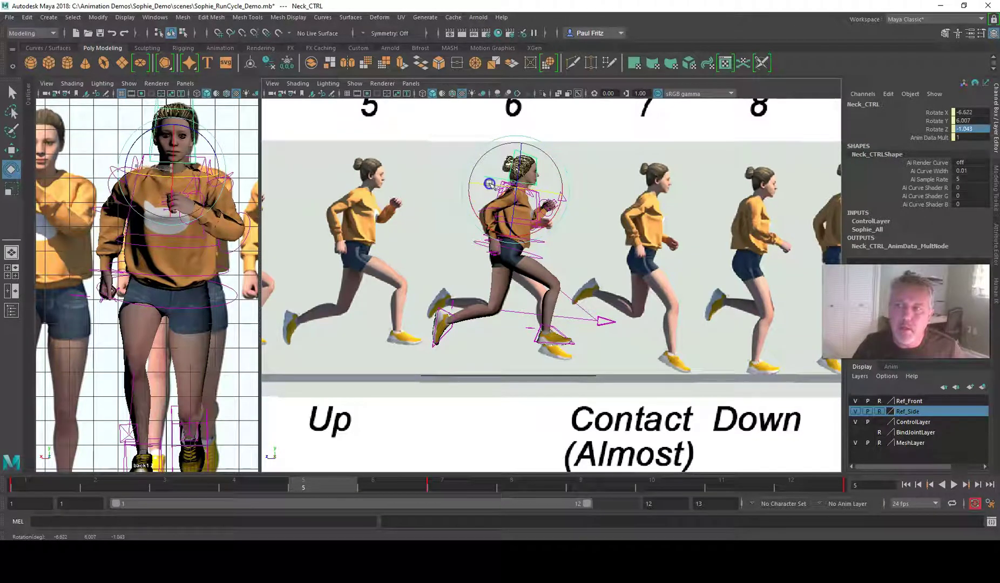
{"action": "left_click_drag", "start_coordinate": [489, 184], "coordinate": [490, 184]}
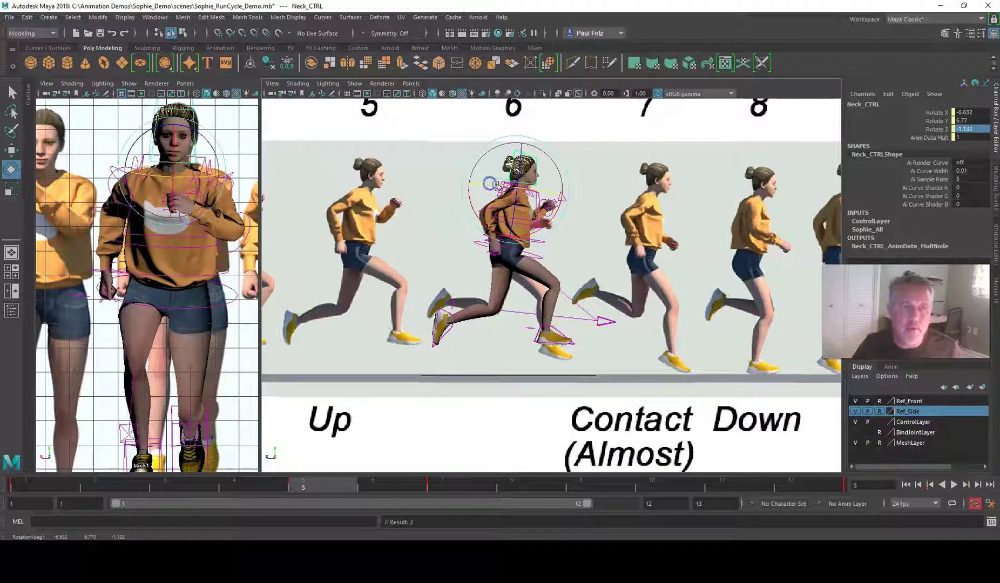
Step: Set the neck control's Rotate Z to -1 at frame 5
{"action": "double_click", "coordinate": [976, 129]}
{"action": "type", "text": "-"}
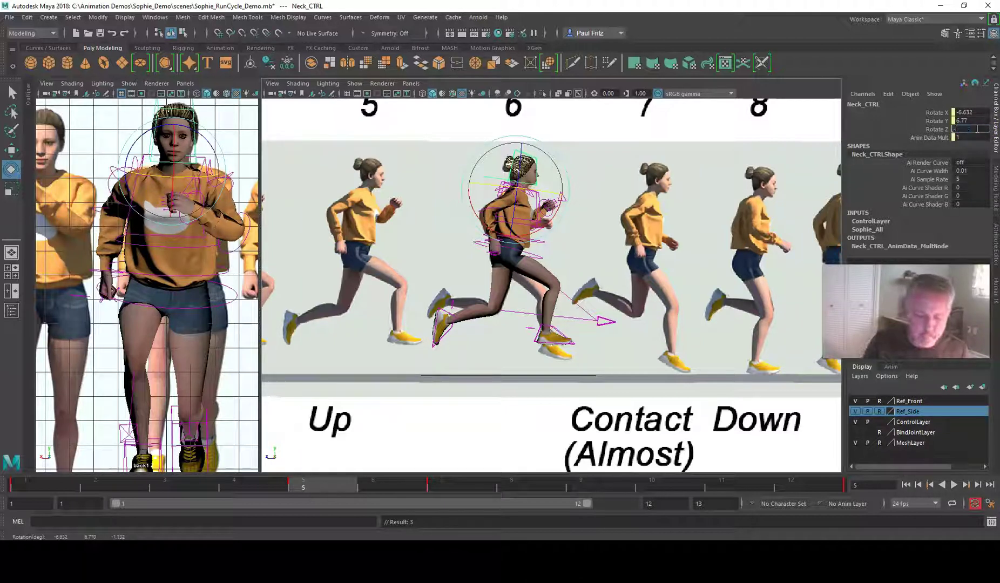
{"action": "type", "text": "1"}
{"action": "left_click", "coordinate": [461, 174]}
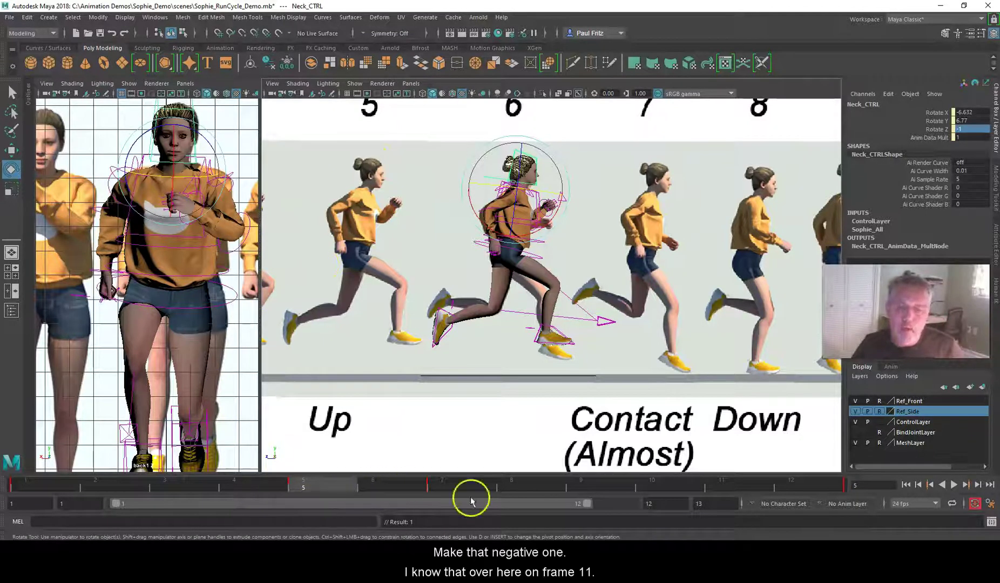
Step: Turn the neck control the opposite way at frame 11, to about -3.34 in Rotate Y and 0.166 in Rotate Z
{"action": "left_click", "coordinate": [721, 485]}
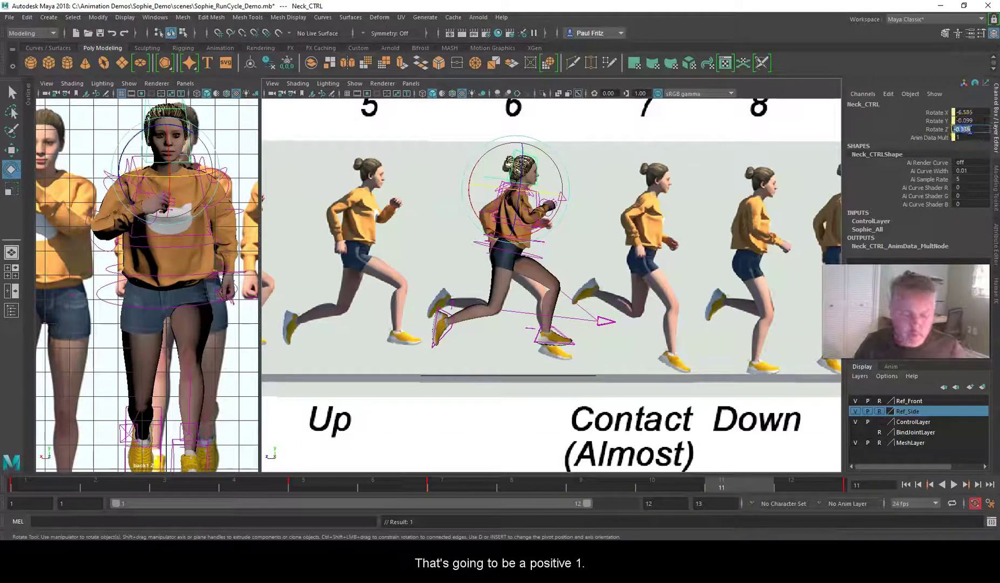
{"action": "key", "text": "Return"}
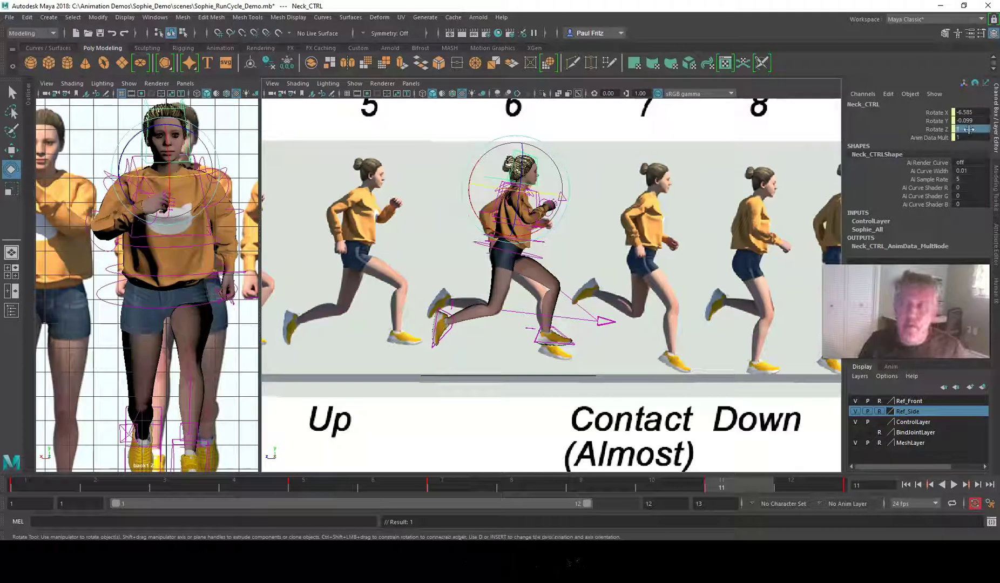
{"action": "key", "text": "ctrl+z"}
{"action": "left_click", "coordinate": [983, 121]}
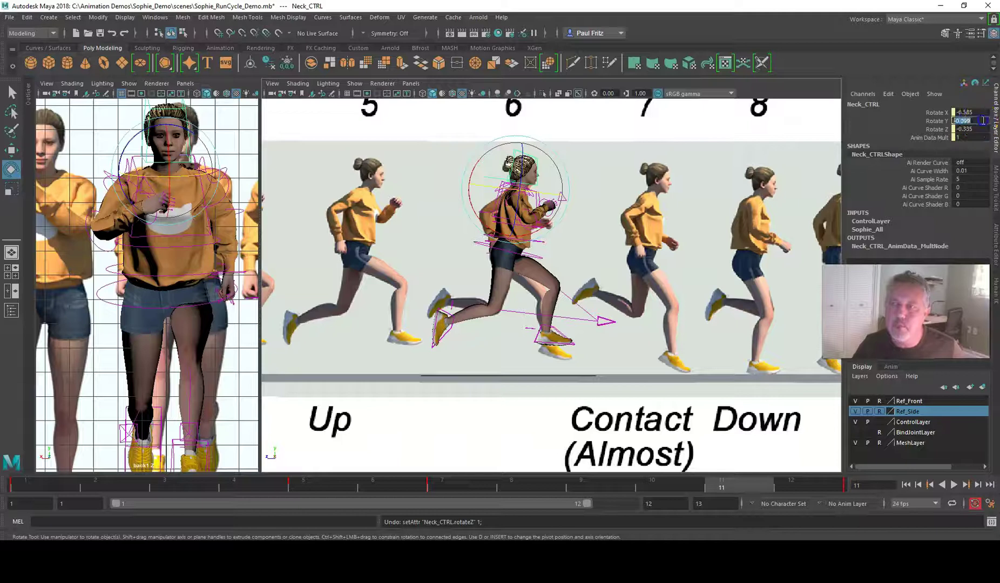
{"action": "type", "text": "0"}
{"action": "key", "text": "Return"}
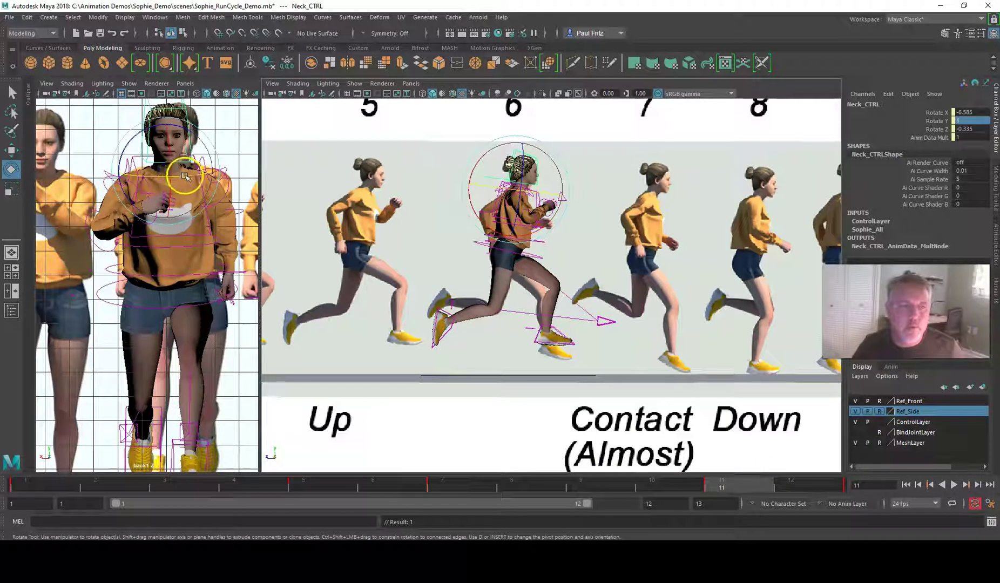
{"action": "left_click_drag", "start_coordinate": [191, 177], "coordinate": [188, 176]}
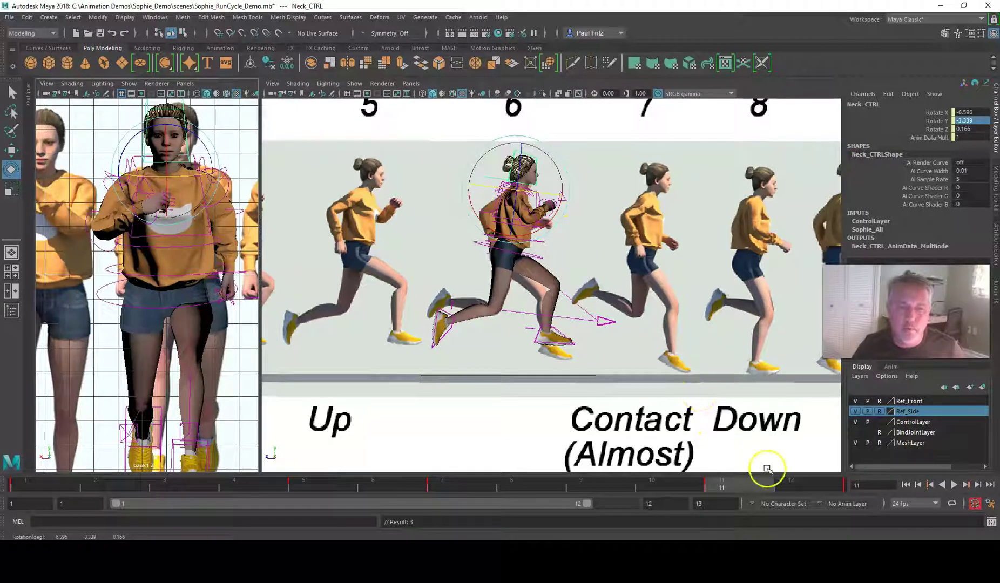
Step: Play back the run cycle and hide the Ref_Front, Ref_Side and ControlLayer display layers
{"action": "left_click", "coordinate": [295, 482]}
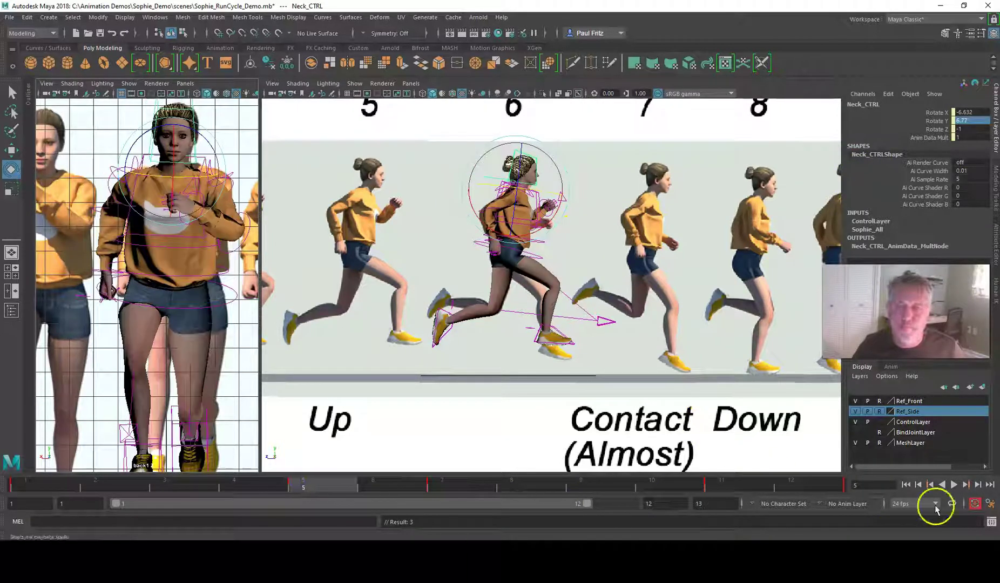
{"action": "left_click", "coordinate": [953, 485]}
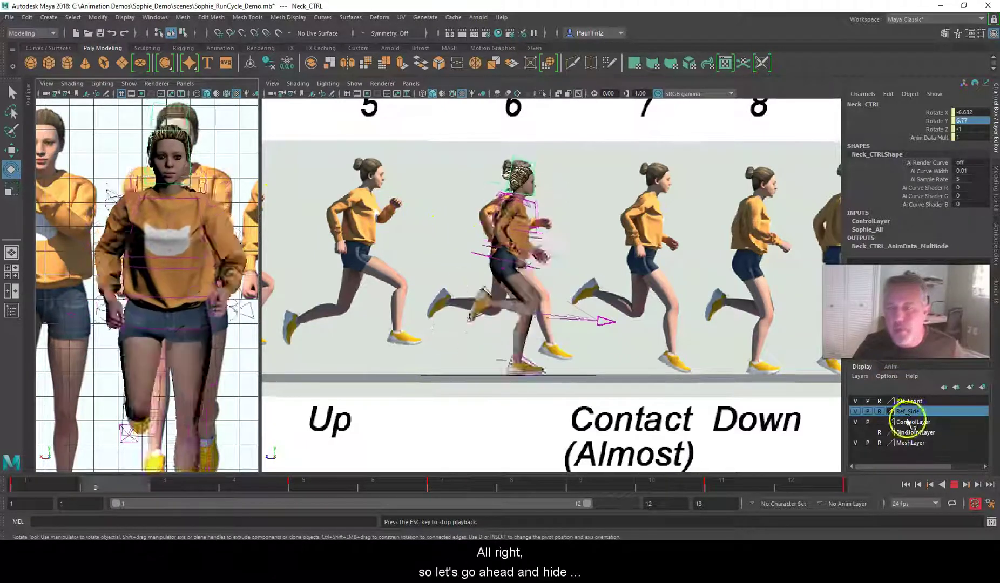
{"action": "left_click", "coordinate": [855, 400]}
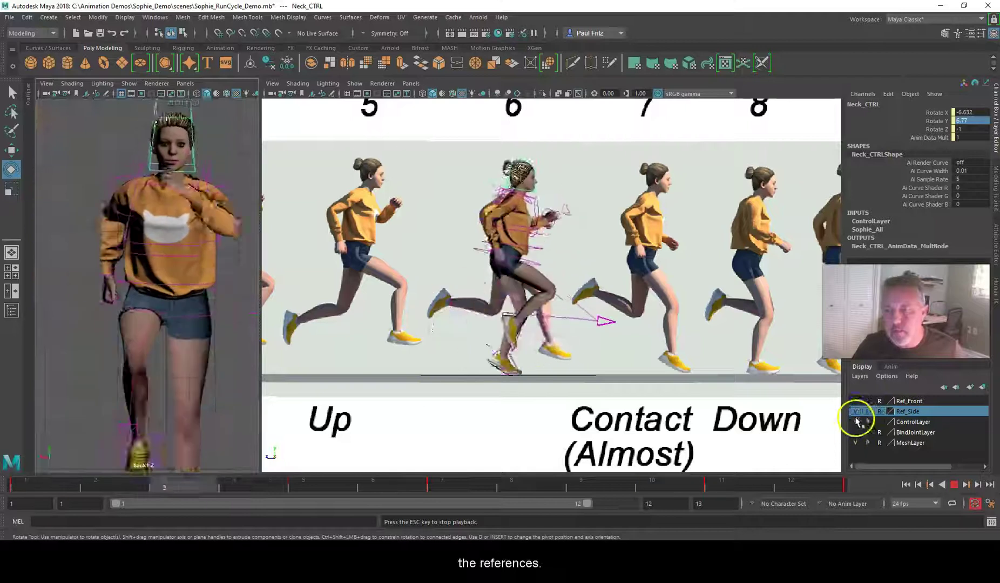
{"action": "left_click", "coordinate": [855, 411]}
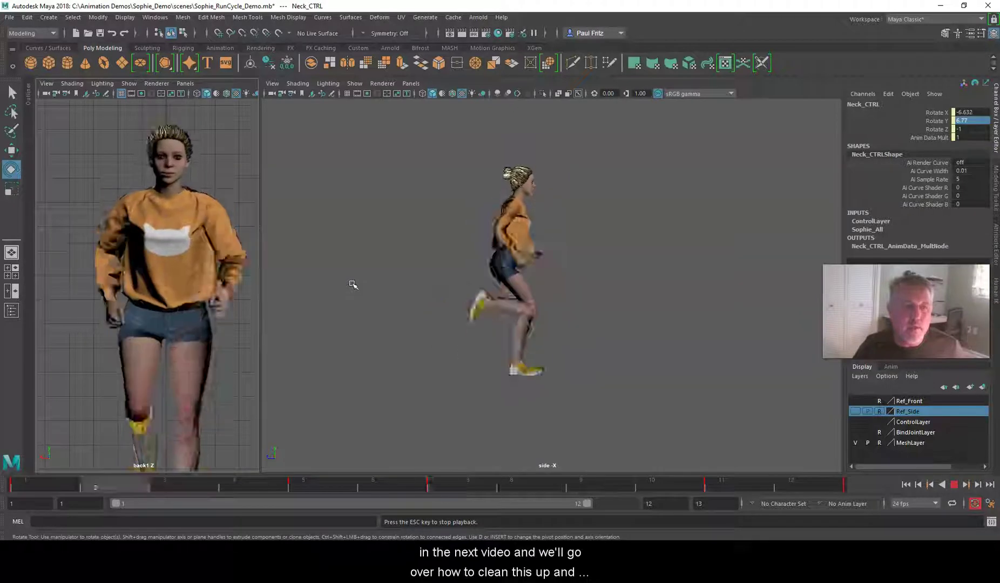
{"action": "left_click", "coordinate": [389, 285]}
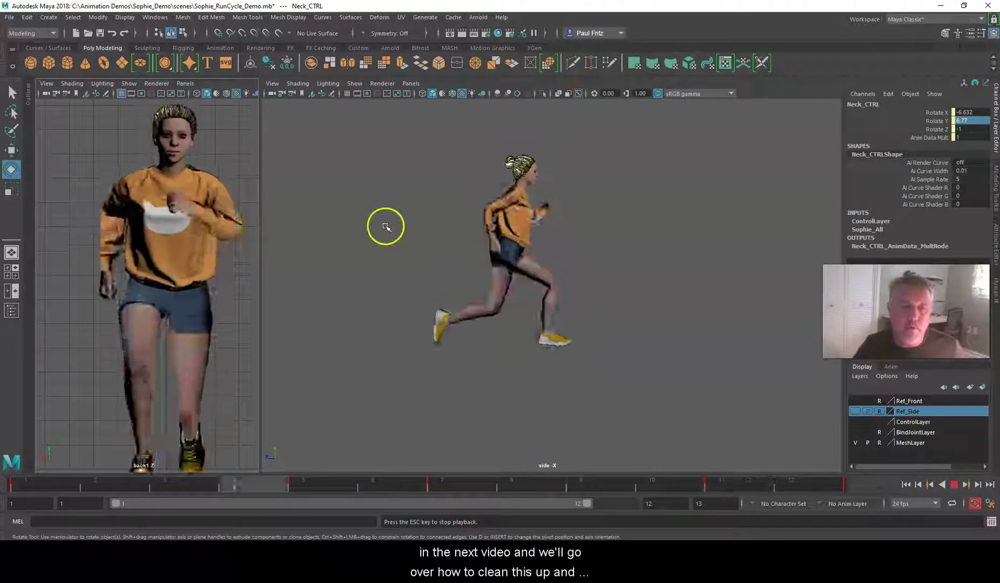